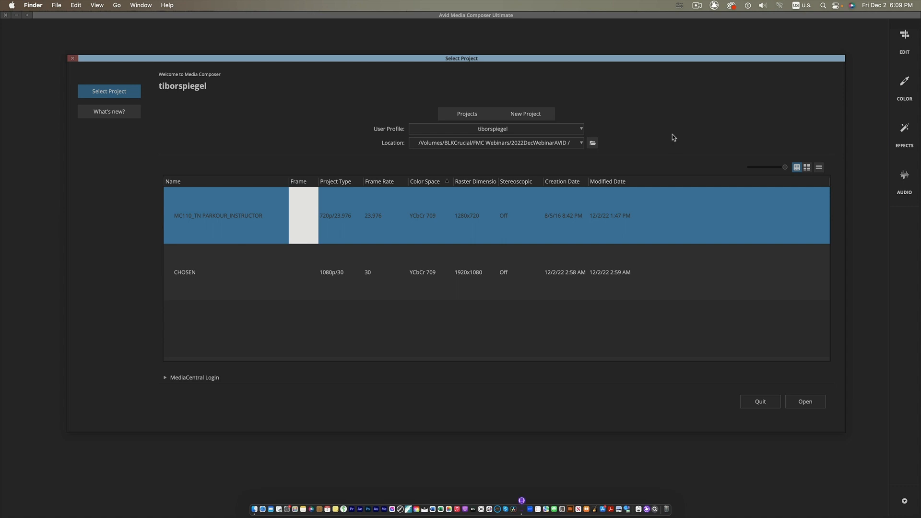
Start a new project, review the manual format presets including HD 1080, and re-enable the Choose for me settings.
left_click(533, 118)
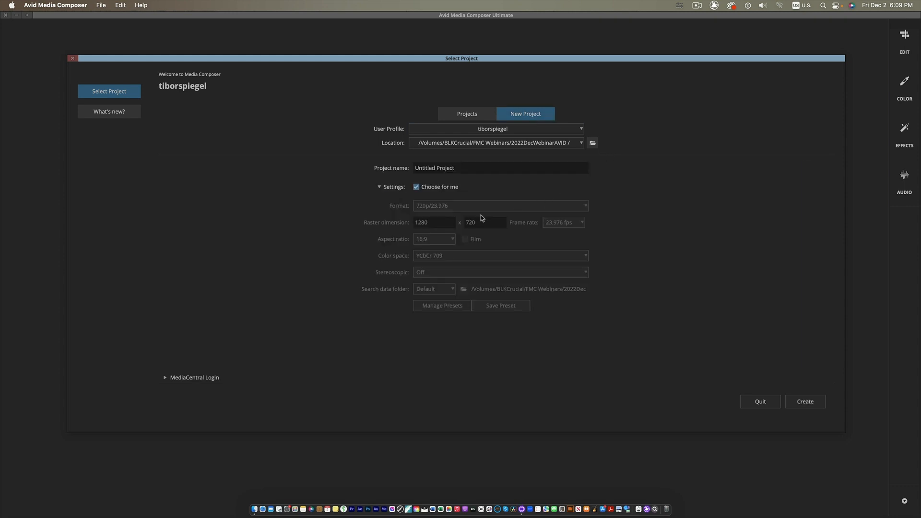
left_click(416, 187)
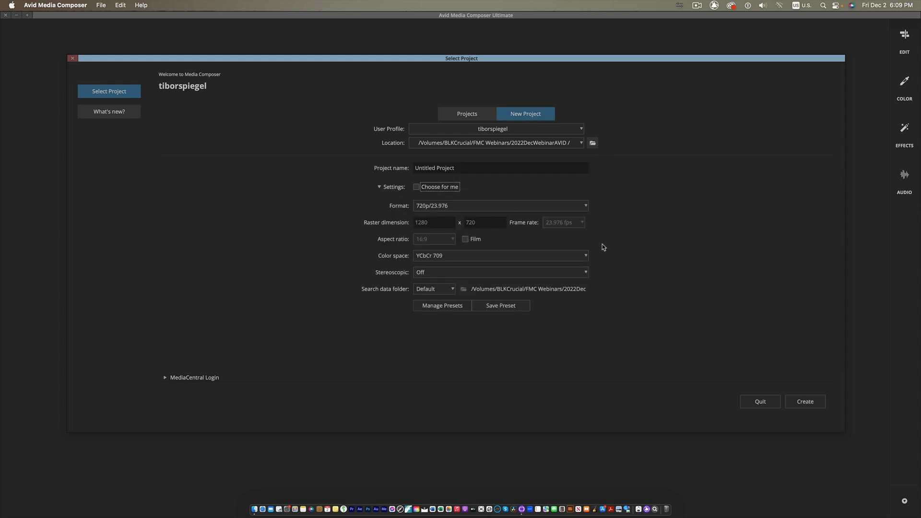
left_click(586, 206)
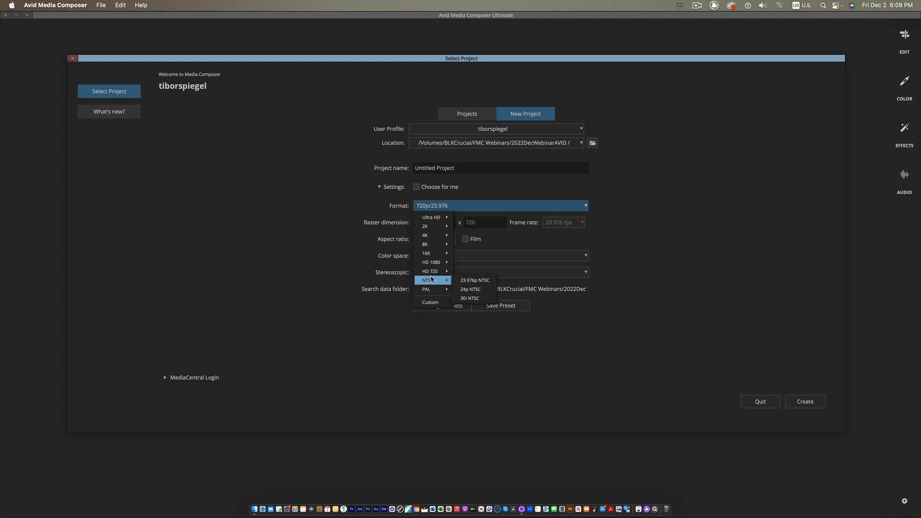
mouse_move(431, 275)
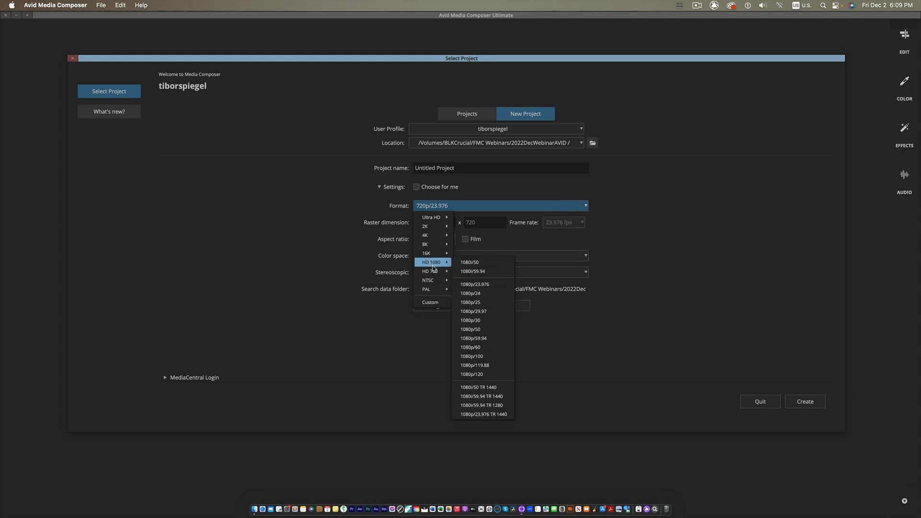
left_click(629, 251)
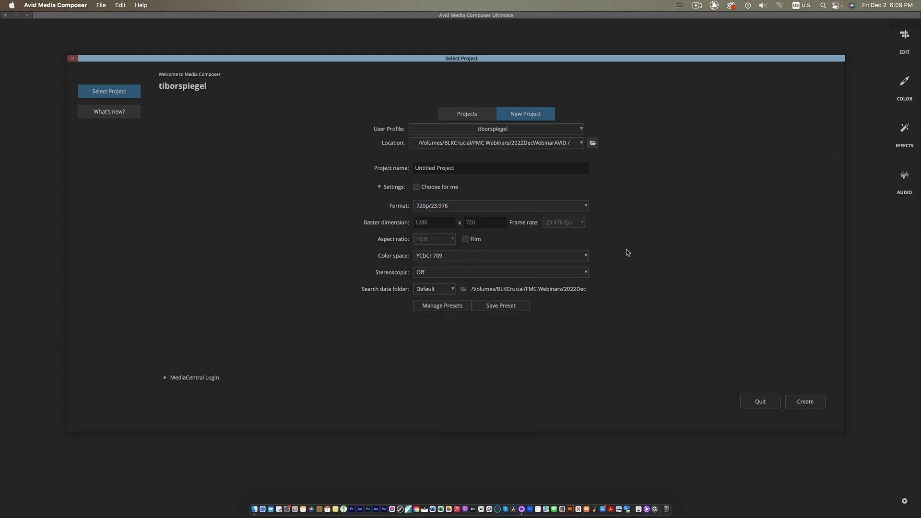
left_click(416, 187)
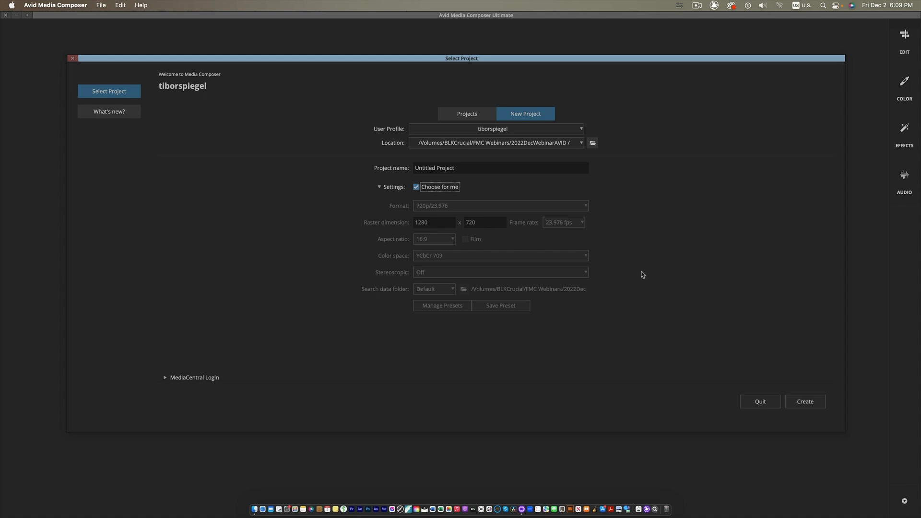
Create the untitled project with automatic settings and continue without the shared user settings file.
left_click(807, 403)
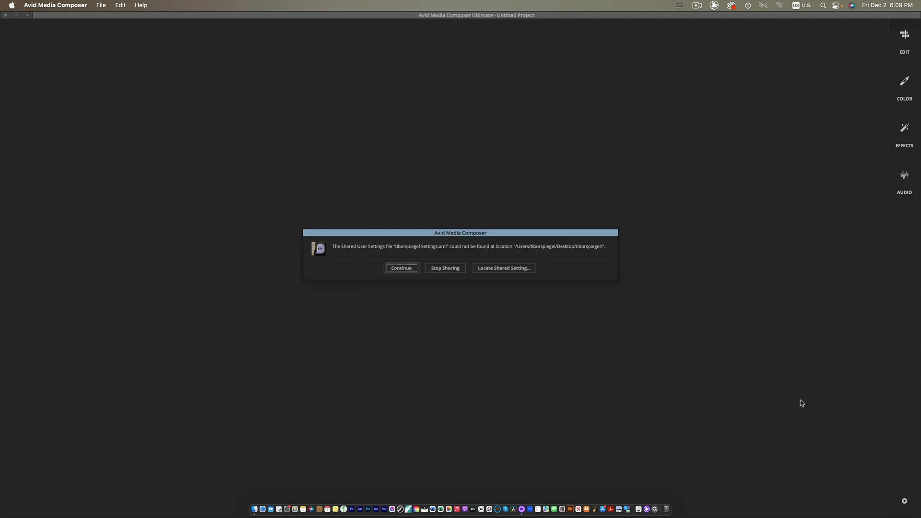
left_click(401, 270)
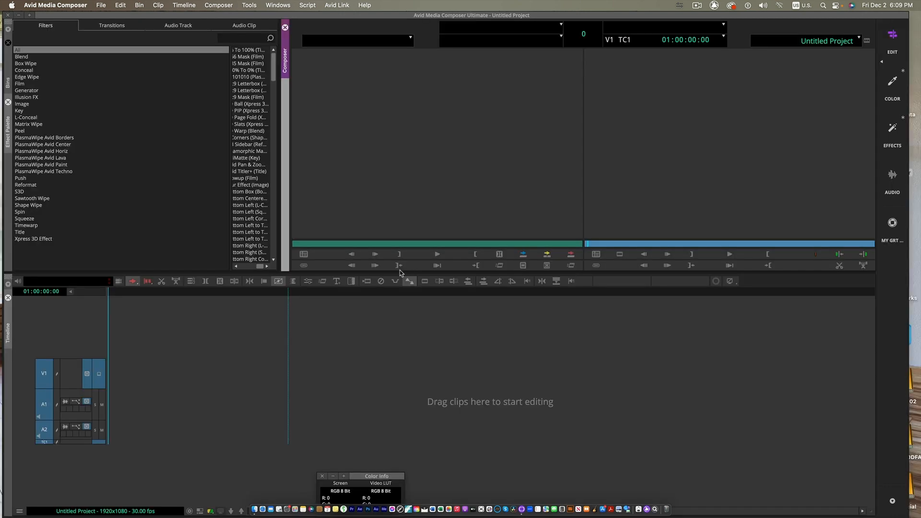
Bring the Untitled Project Clips bin to the front and close the floating Color Info window.
left_click(8, 80)
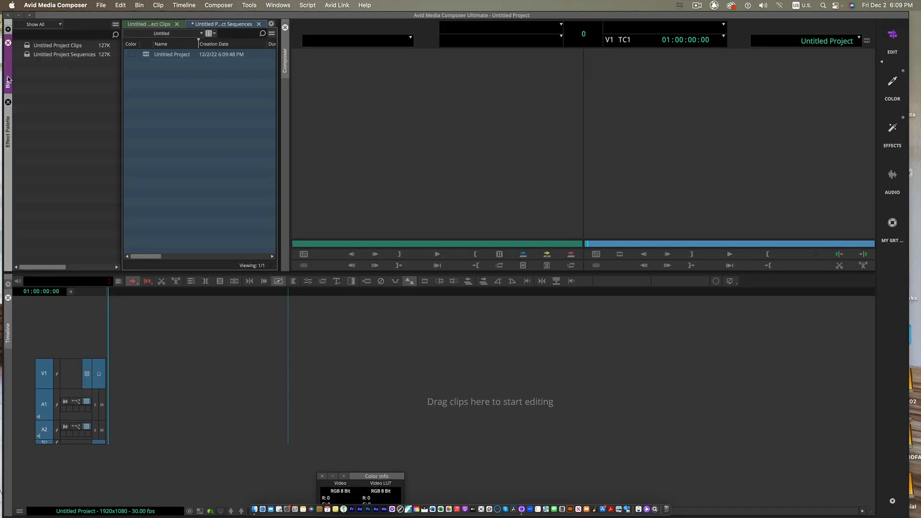
left_click(46, 47)
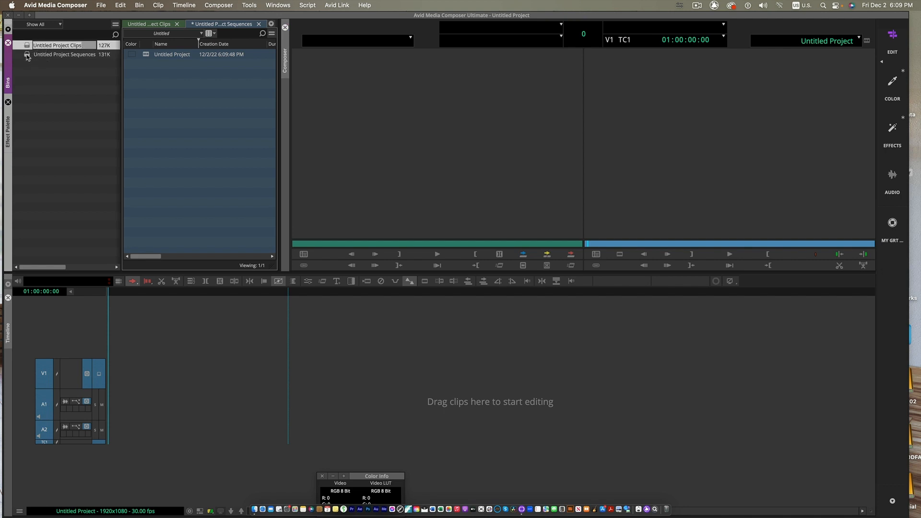
left_click(27, 56)
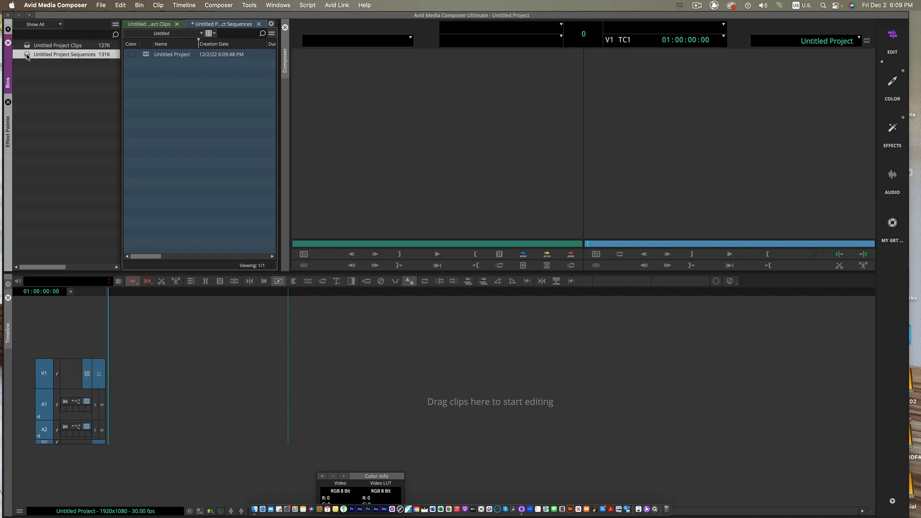
left_click(26, 47)
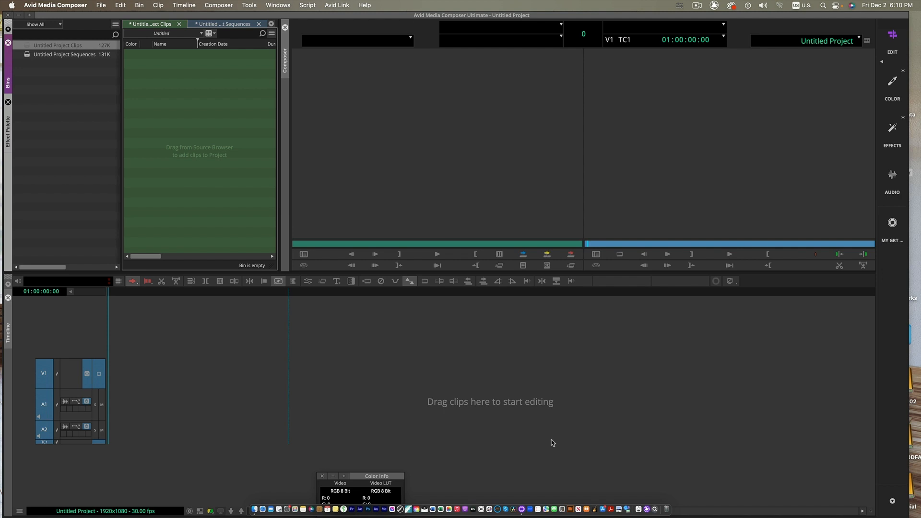
left_click(322, 476)
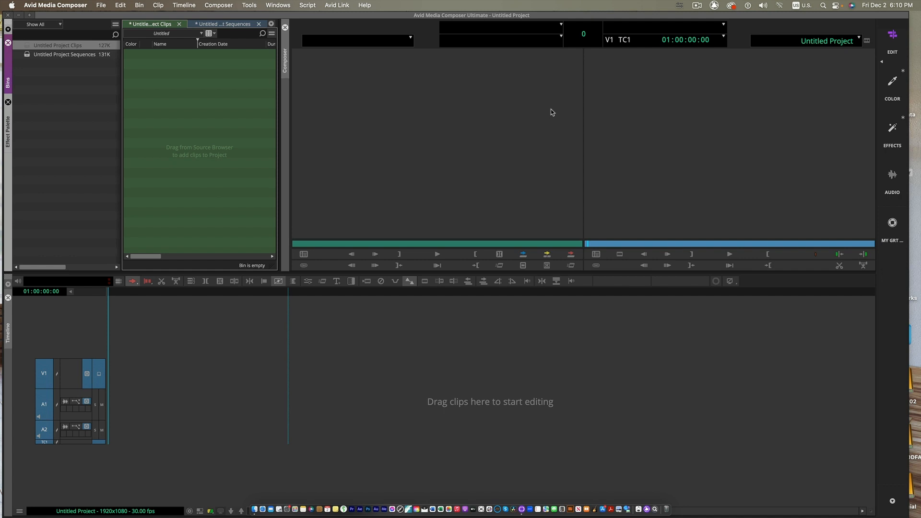
Examine the Resolve keyboard layout in the user settings and close the layout window.
key("super+comma")
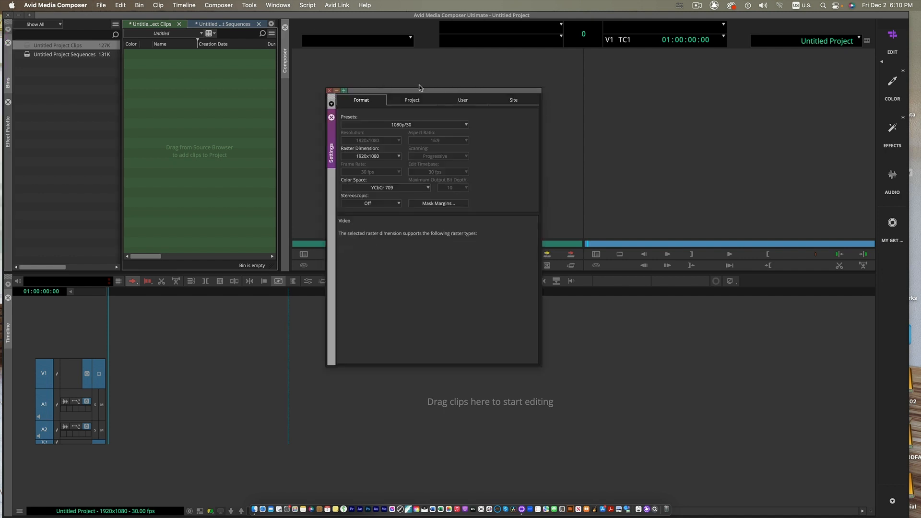
left_click_drag(420, 89, 411, 83)
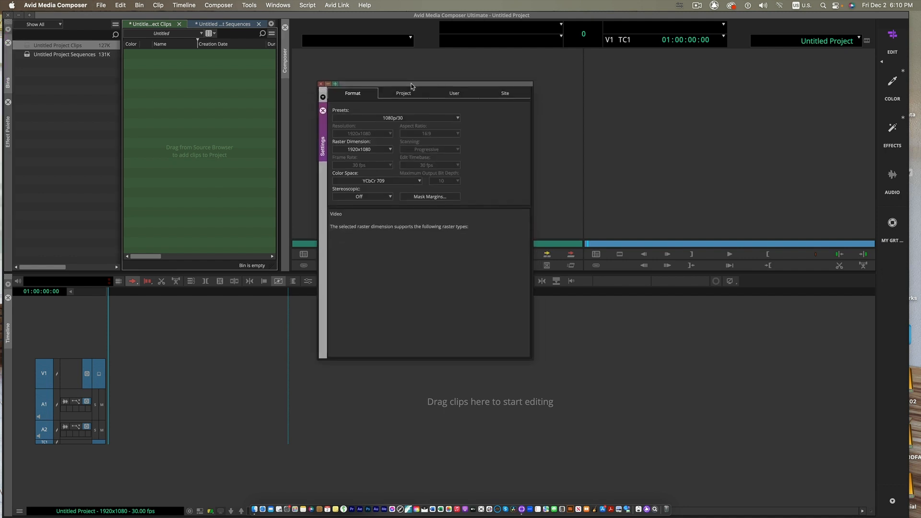
left_click(455, 94)
scroll(461, 330, "down", 5)
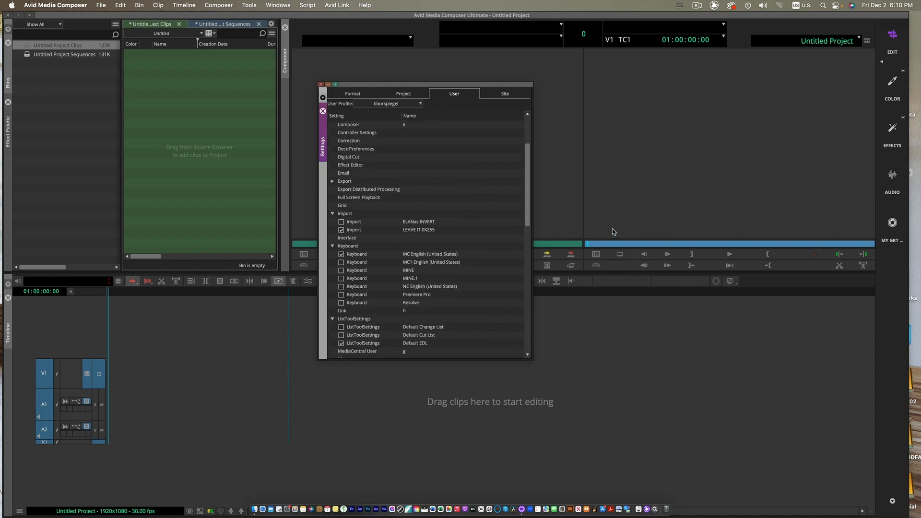
left_click(415, 306)
double_click(415, 306)
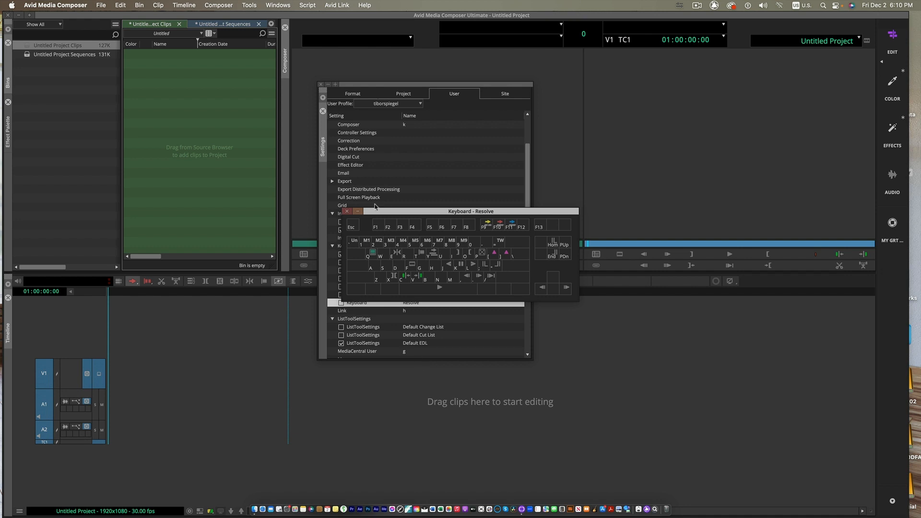
left_click(347, 212)
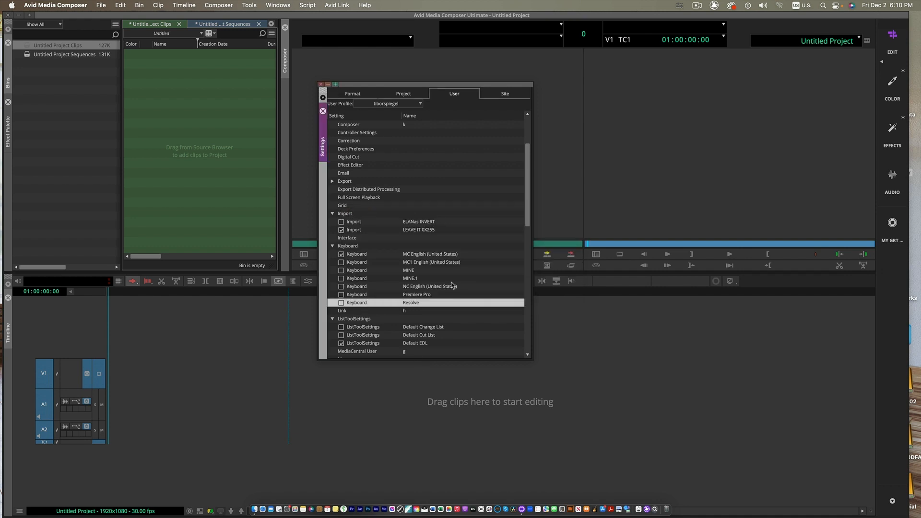
Examine the Premiere Pro keyboard layout in the user settings and close the settings.
left_click(419, 294)
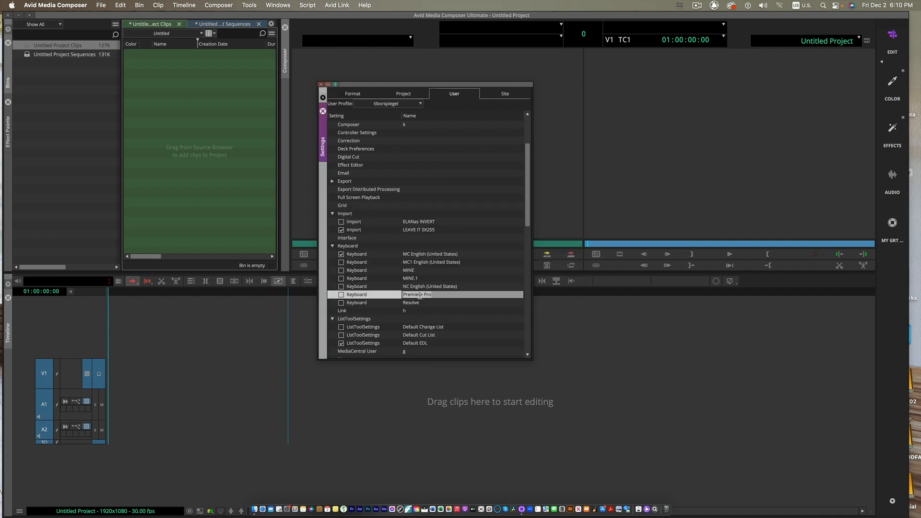
double_click(357, 295)
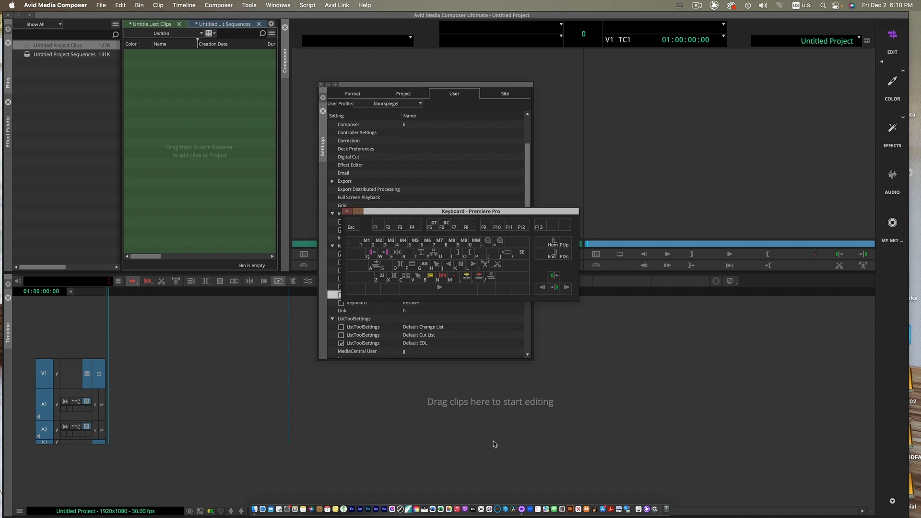
left_click(347, 211)
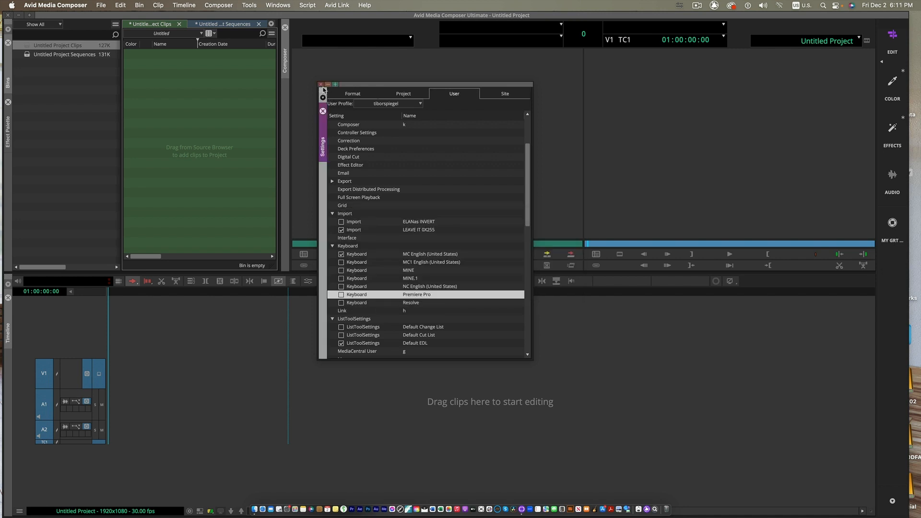
left_click(321, 84)
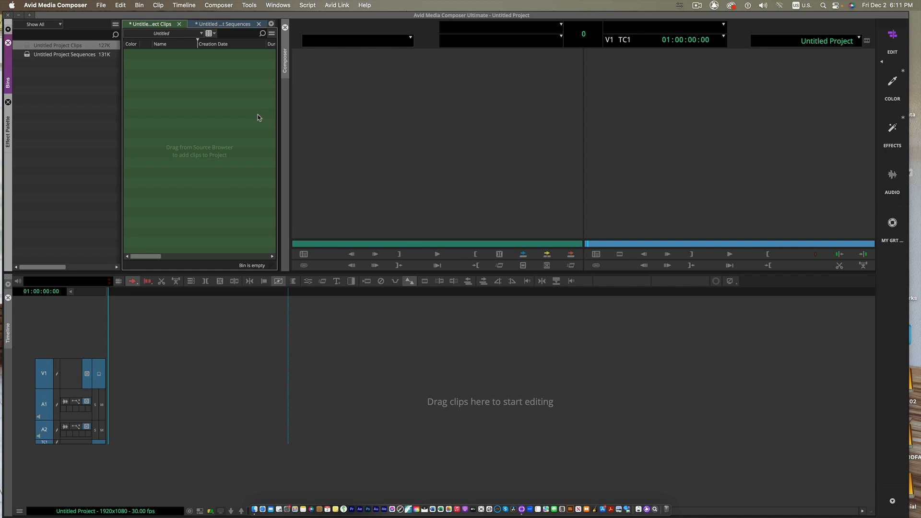
Close the untitled project and confirm the closing.
key("super+w")
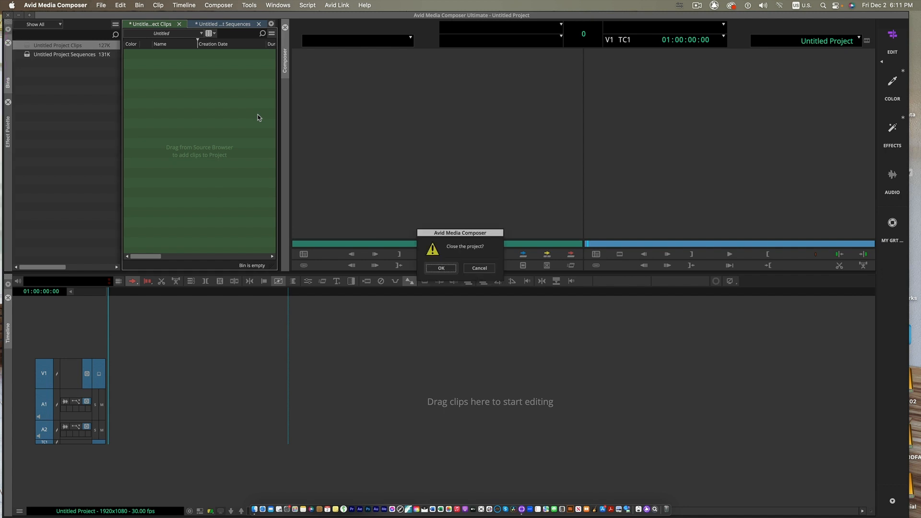
left_click(442, 268)
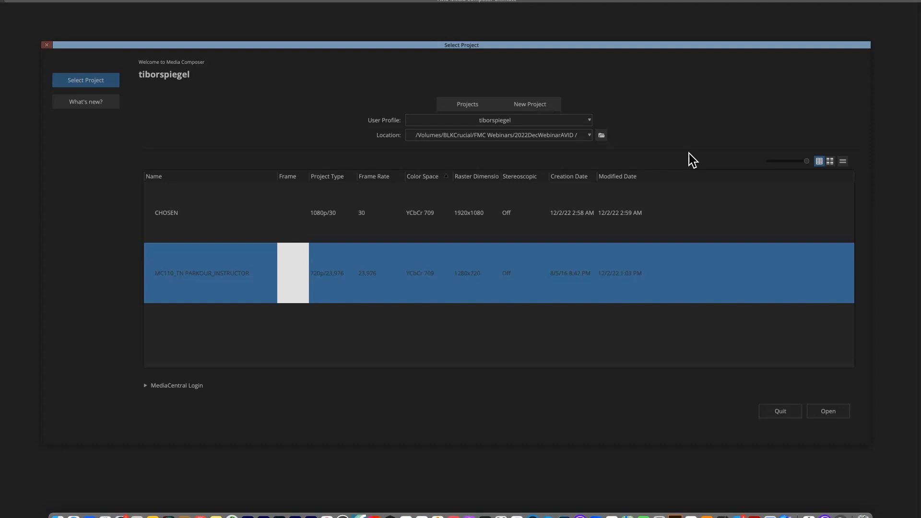
Check the format presets offered for a new project and open the existing MC110_TN PARKOUR_INSTRUCTOR project instead.
left_click(530, 104)
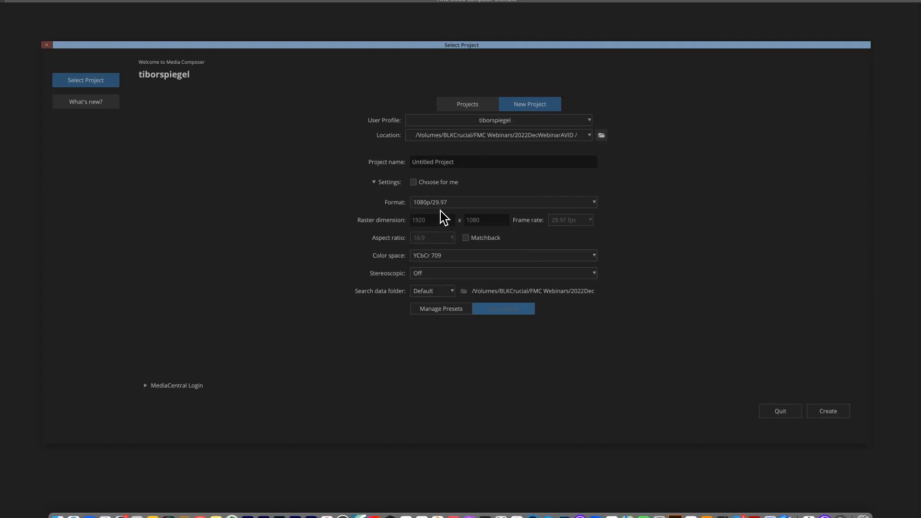
left_click(592, 203)
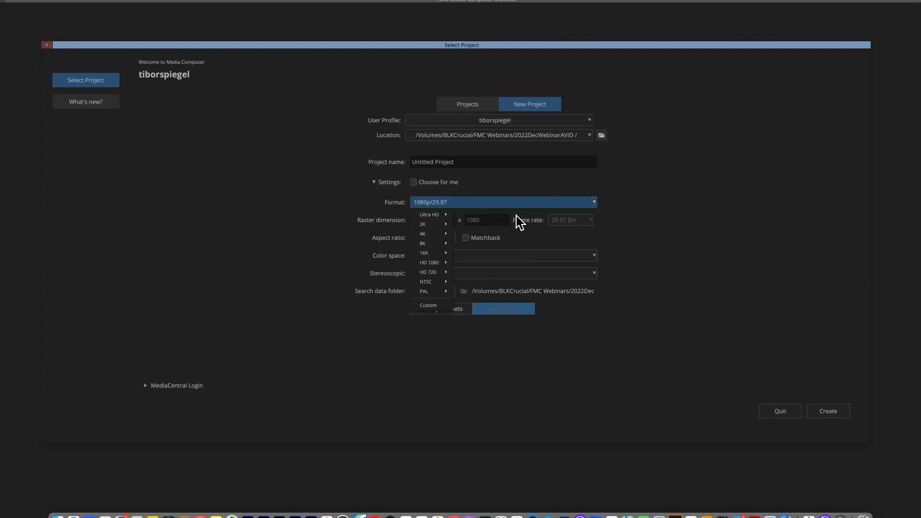
mouse_move(444, 260)
left_click(469, 104)
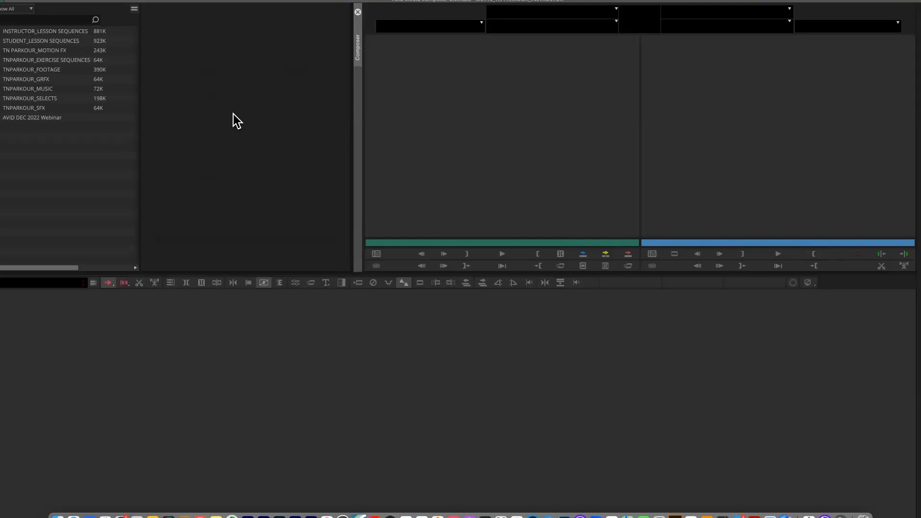
Create a new bin in the project and name it "MATFor the WEBINAR".
left_click(53, 180)
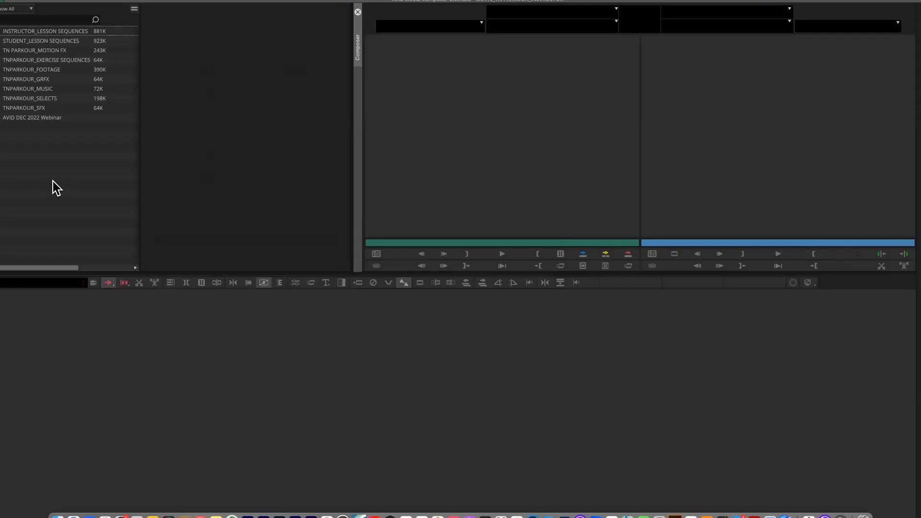
right_click(61, 157)
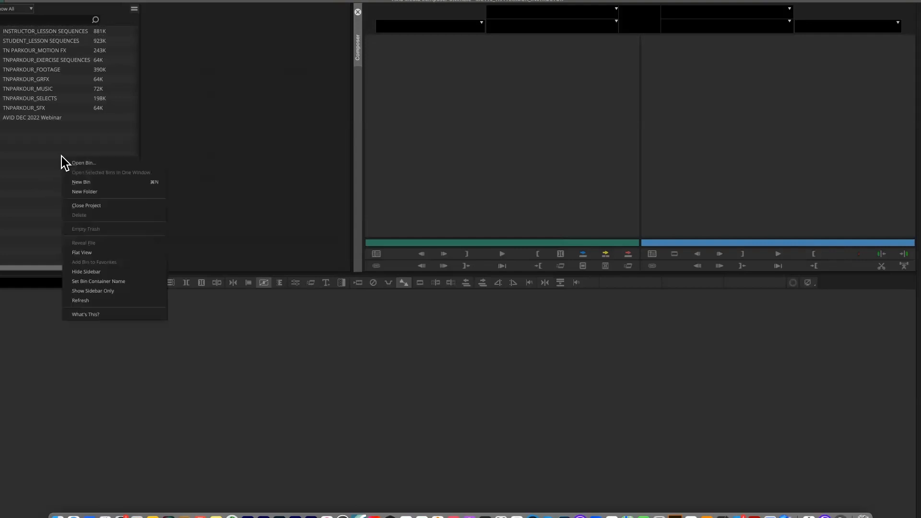
left_click(87, 182)
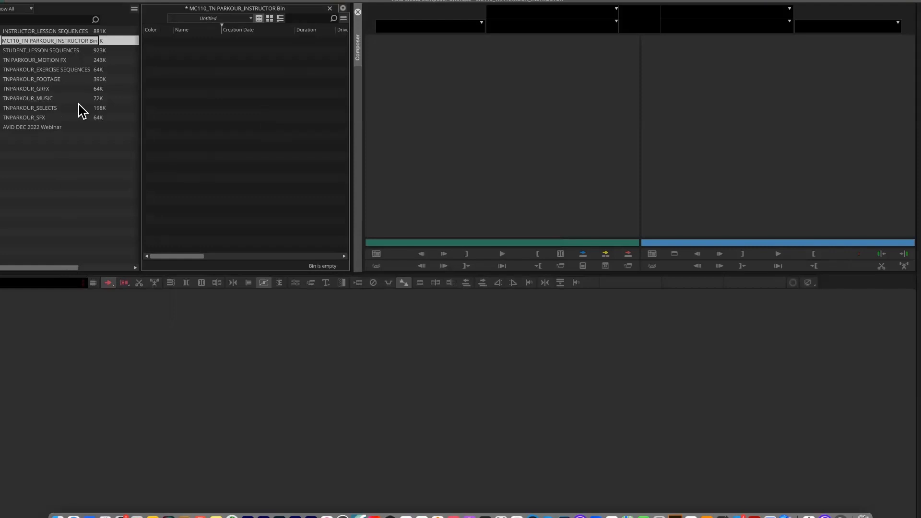
type("MATFor the WEBINAR")
key("Return")
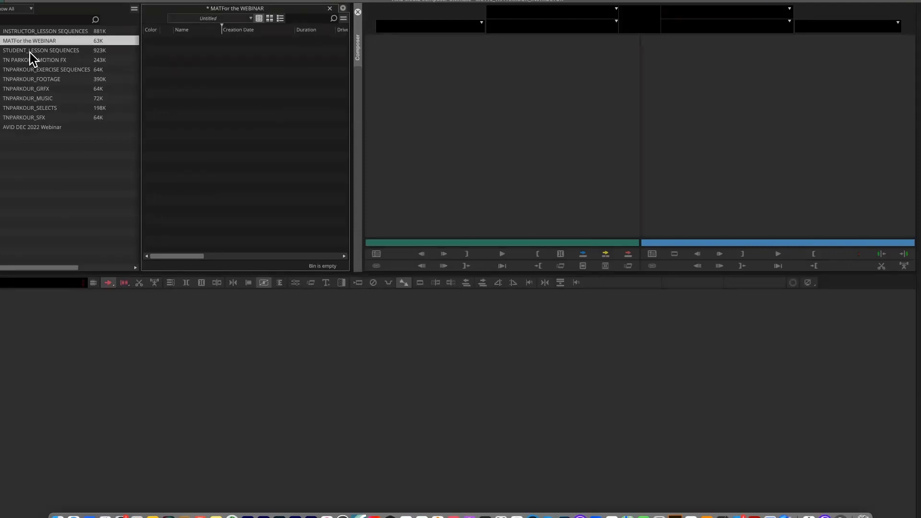
Open the Source Browser for the MATFor the WEBINAR bin and move its window higher in the workspace.
left_click(212, 65)
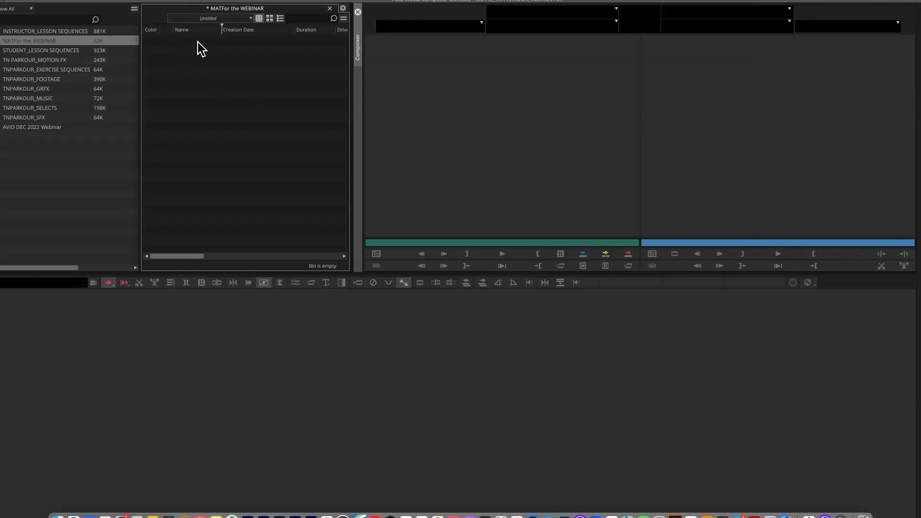
right_click(200, 68)
mouse_move(230, 79)
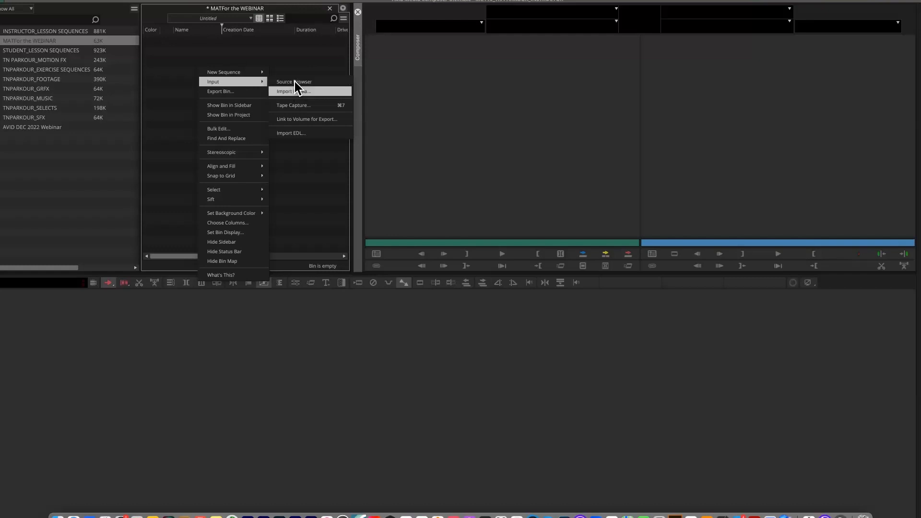
left_click(295, 82)
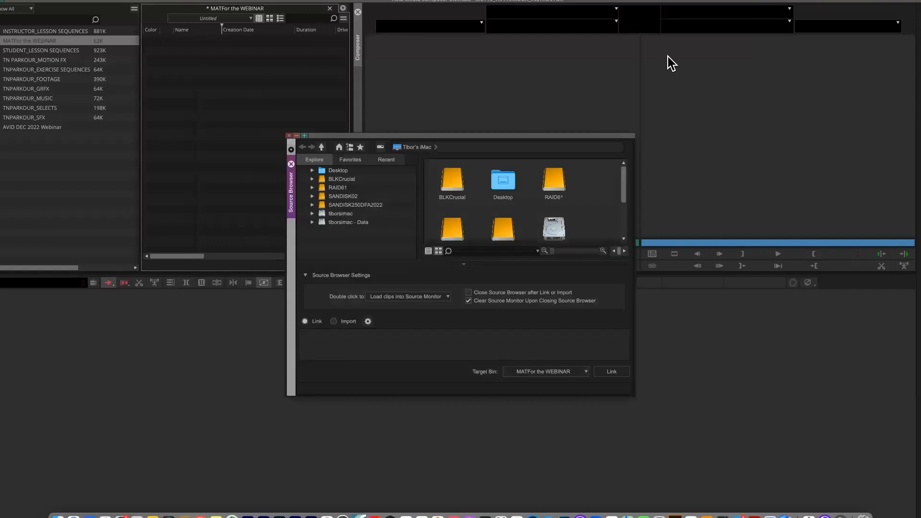
left_click_drag(509, 142, 490, 96)
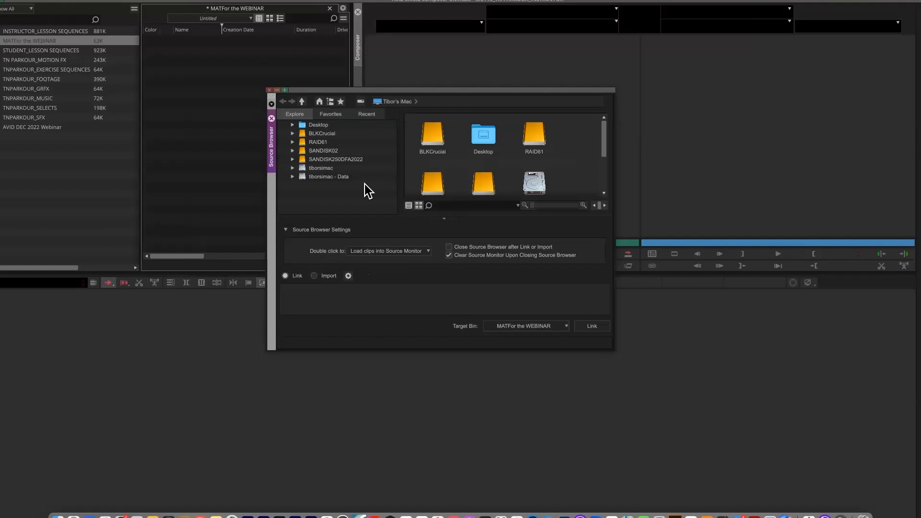
Enlarge the Source Browser, expand the SANDISK250DFA2022 drive to view its folders, and close the browser.
left_click(292, 159)
left_click_drag(615, 348, 824, 402)
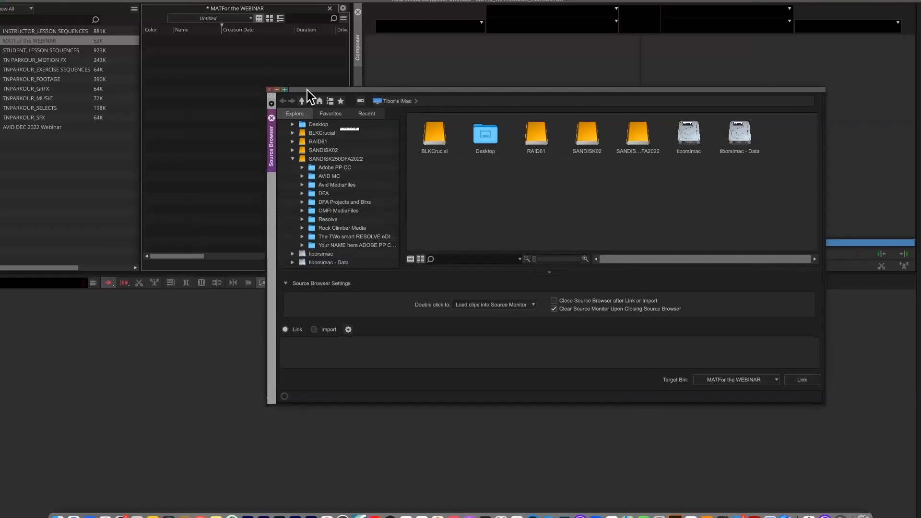
left_click_drag(321, 89, 309, 91)
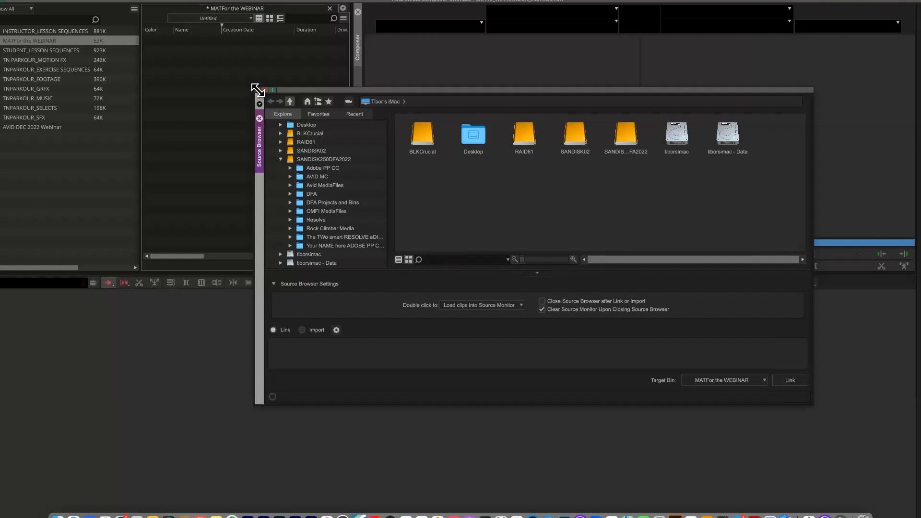
left_click(262, 89)
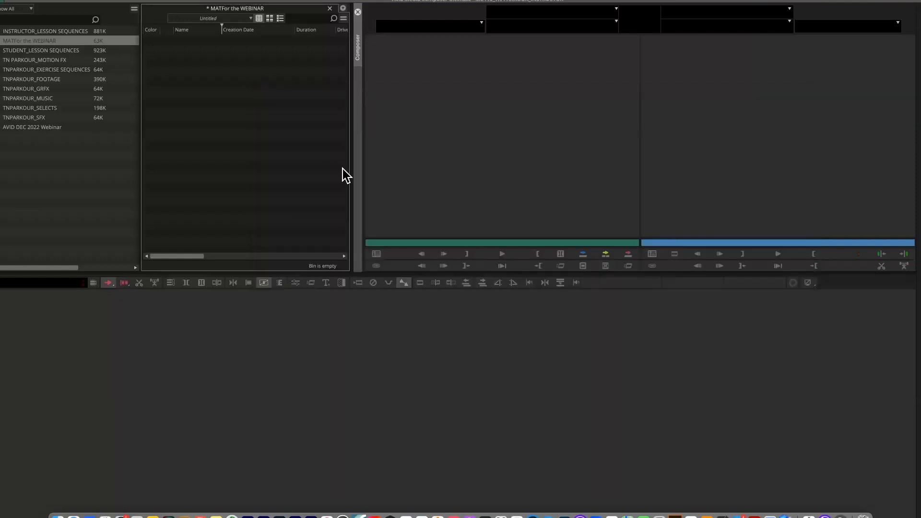
Review the Input commands offered for the empty MATFor the WEBINAR bin.
right_click(204, 63)
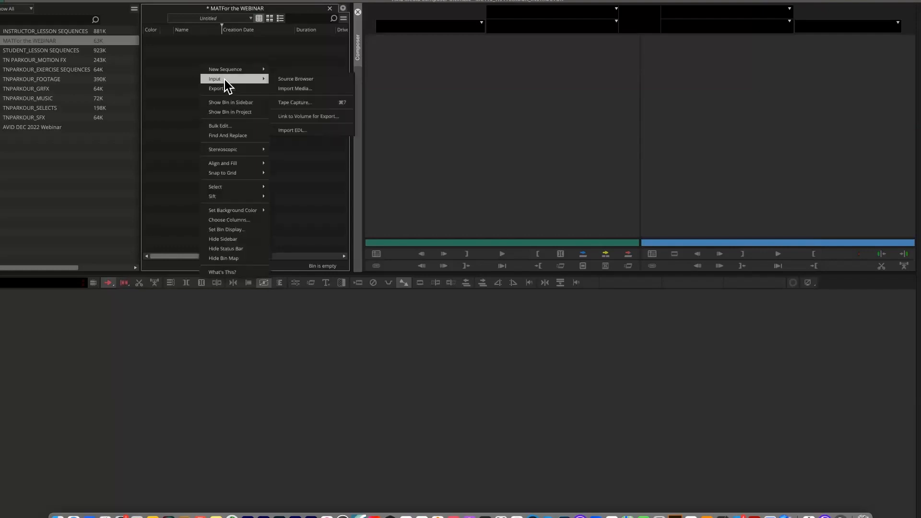
left_click(177, 73)
Narrow the Media Composer window to expose the desktop and open the Rock Climber Media folder in Finder.
mouse_move(920, 257)
left_mouse_down()
mouse_move(695, 269)
mouse_move(920, 272)
left_mouse_up()
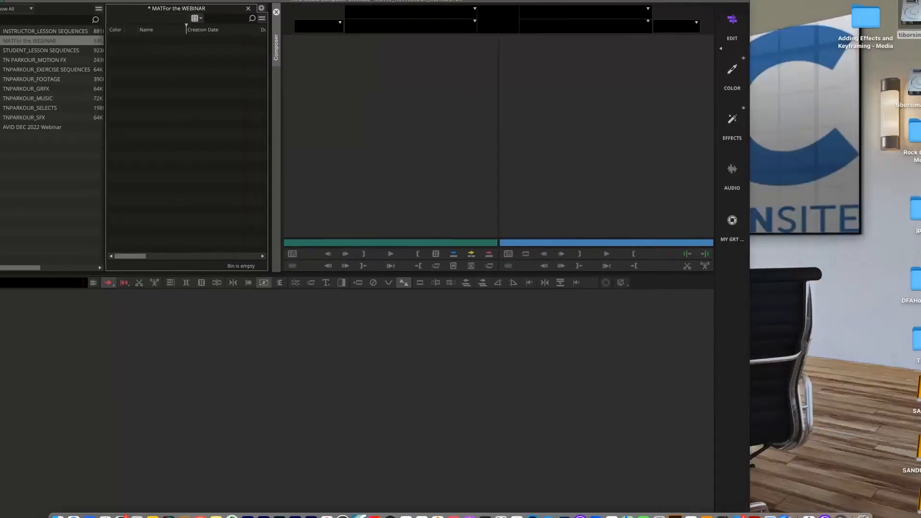
double_click(916, 137)
left_click_drag(185, 86, 293, 70)
Preview several R04 clips in the Rock Climber Media folder, including R04_151, R04_158 and R04_25 SLOW Walking Shoes, and dismiss the folder window.
left_click(466, 163)
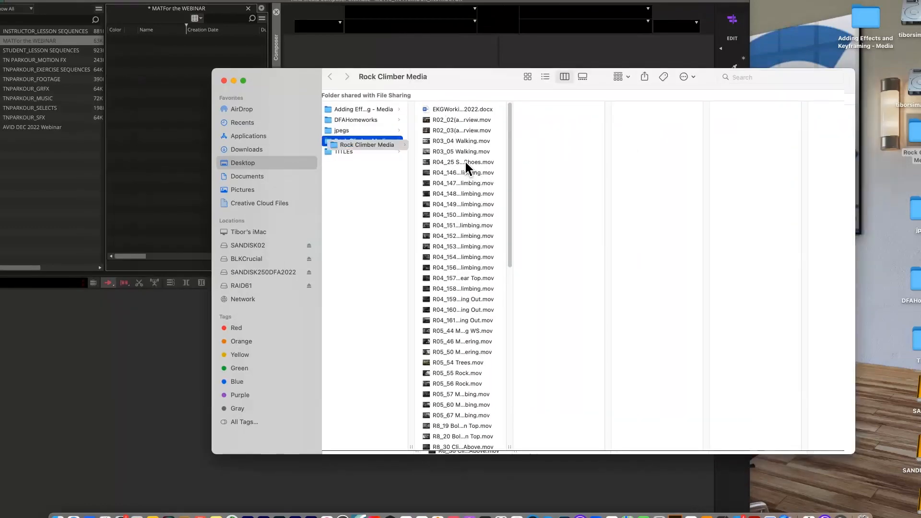
left_click(458, 225)
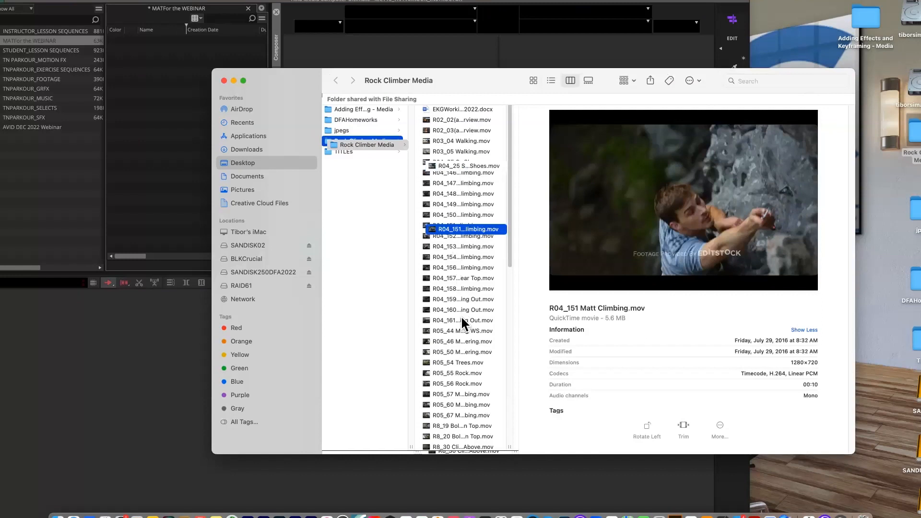
left_click(460, 268)
left_click(460, 292)
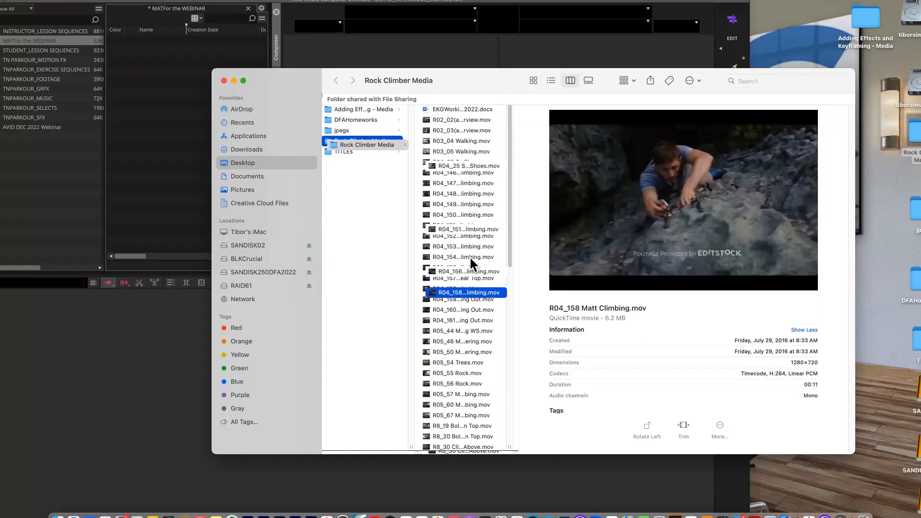
left_click(473, 163)
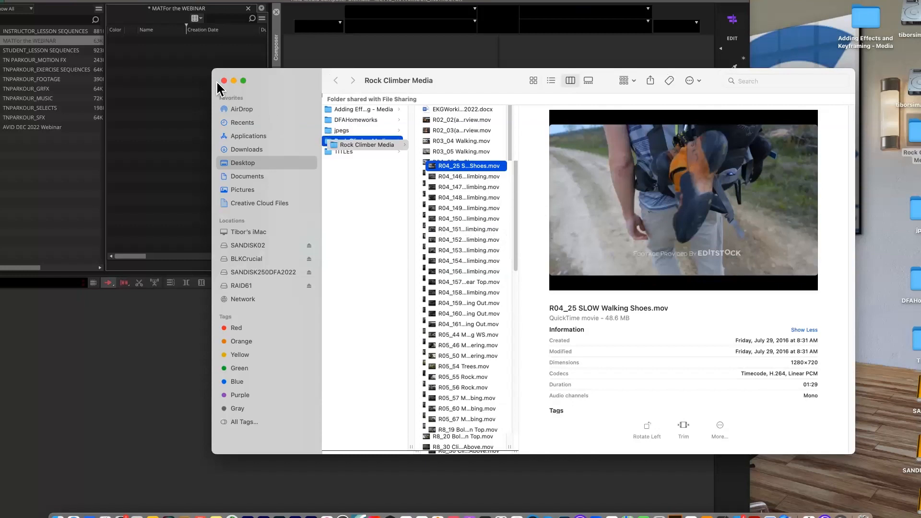
left_click(232, 81)
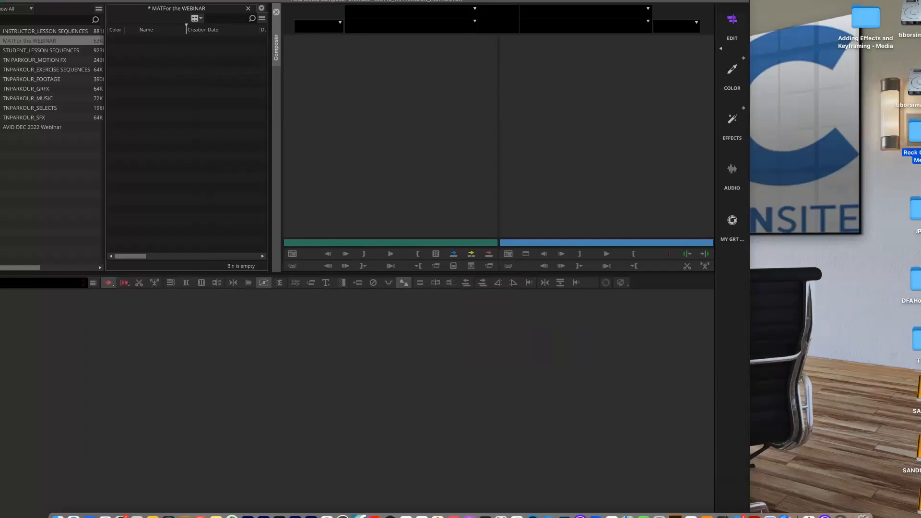
Reopen the Rock Climber Media folder and play the R04_147 Matt Climbing.mov preview briefly before pausing it.
double_click(907, 141)
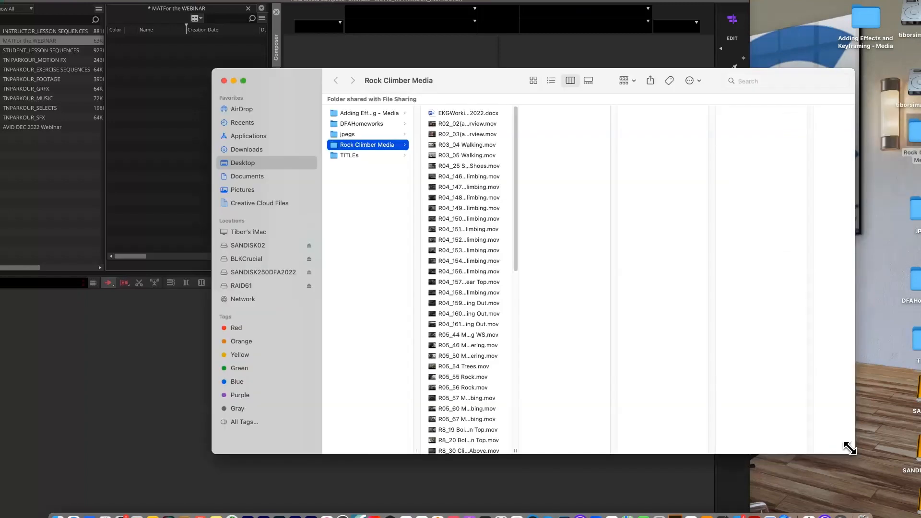
left_click(427, 187)
mouse_move(683, 200)
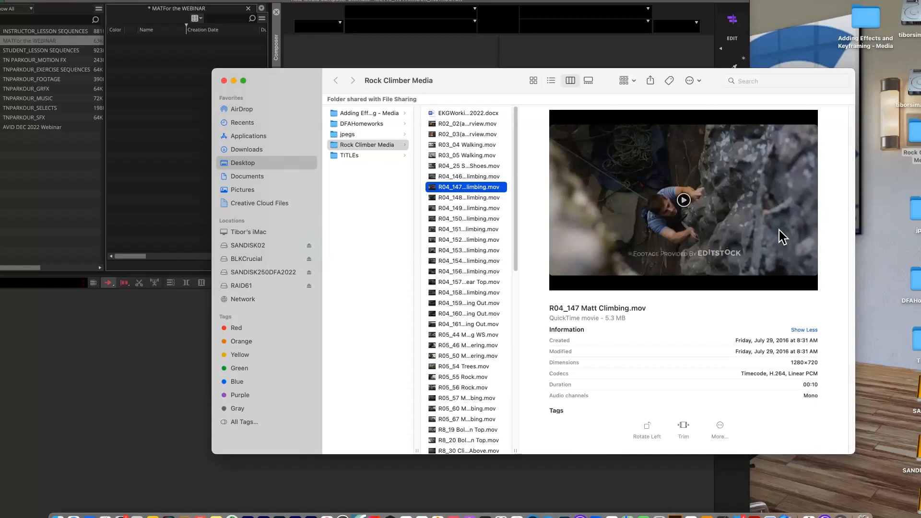
left_click(684, 200)
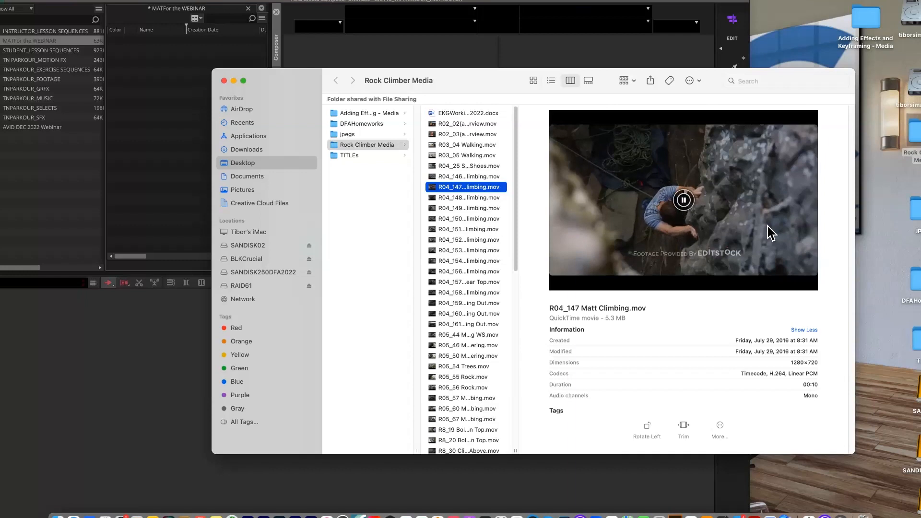
left_click(683, 201)
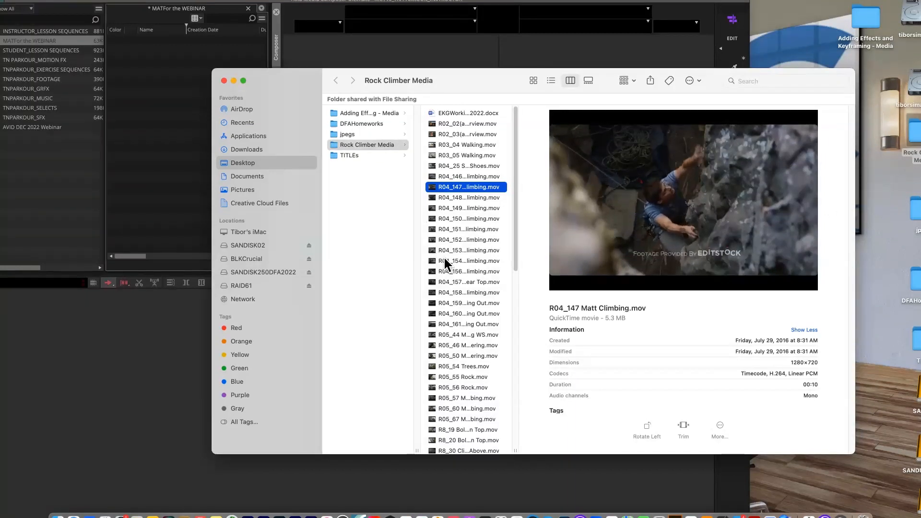
Uncover the bin by moving the Finder window and link clips R04_146 through R04_153 into the MATFor the WEBINAR bin.
left_click_drag(303, 82, 407, 57)
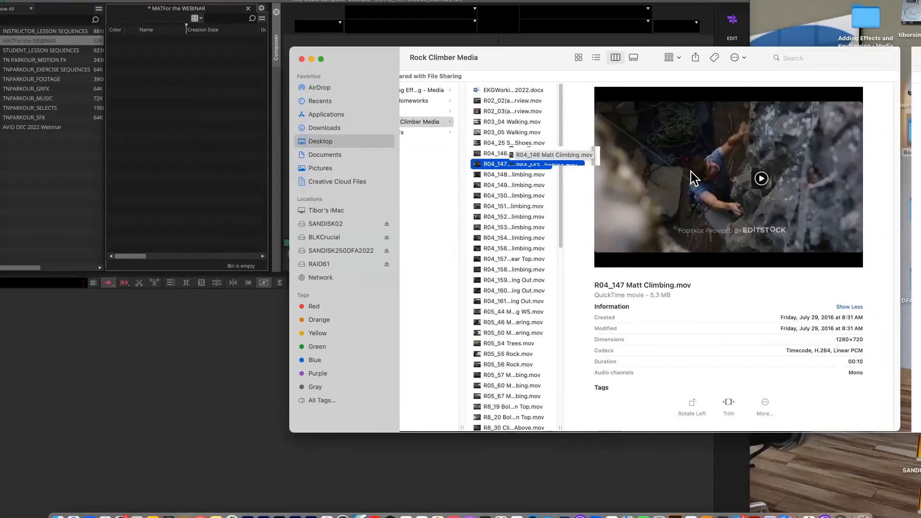
left_click(507, 152)
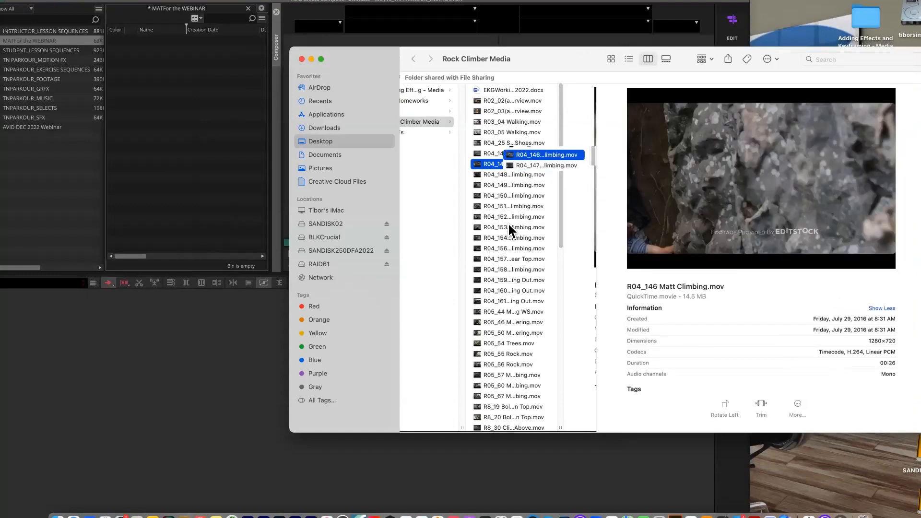
left_click(508, 224, "shift")
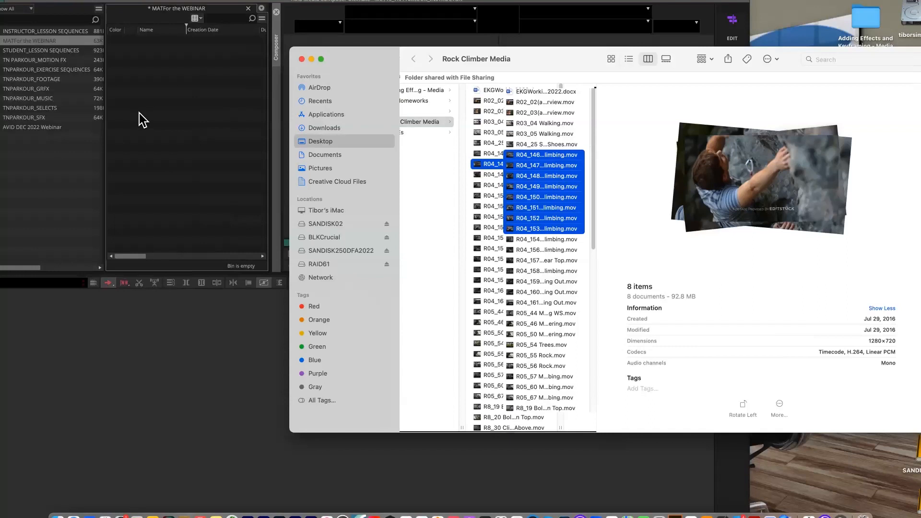
key("alt")
left_click_drag(507, 171, 469, 288)
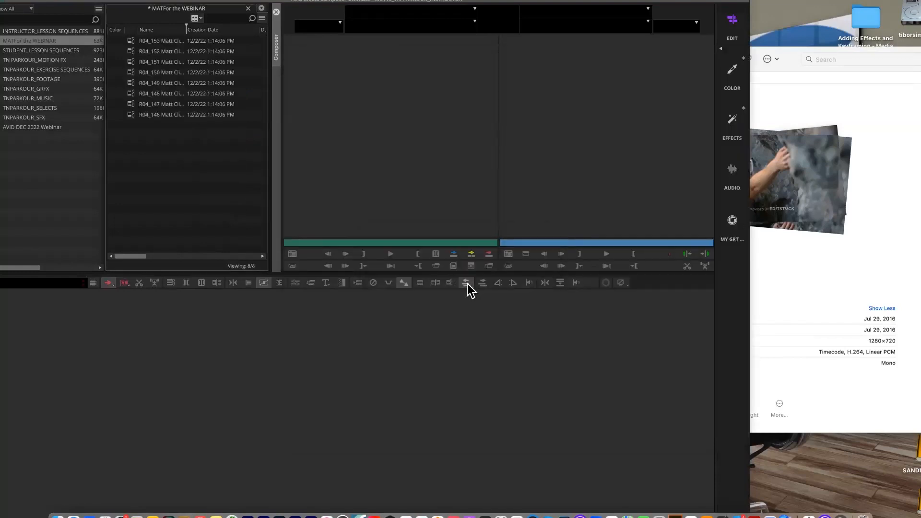
Bring the Rock Climber Media folder forward and add clips R04_154 through R05_60 to the MATFor the WEBINAR bin.
left_click(809, 56)
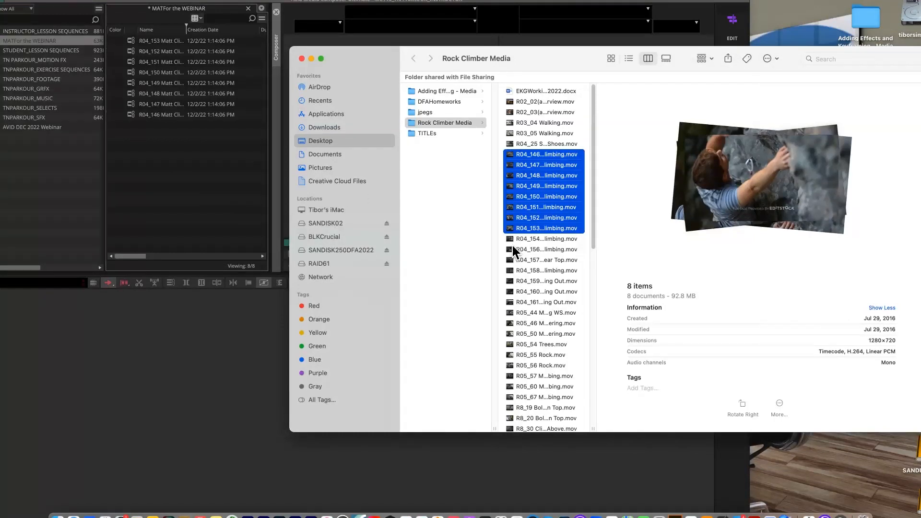
key("Down")
left_click(510, 387, "shift")
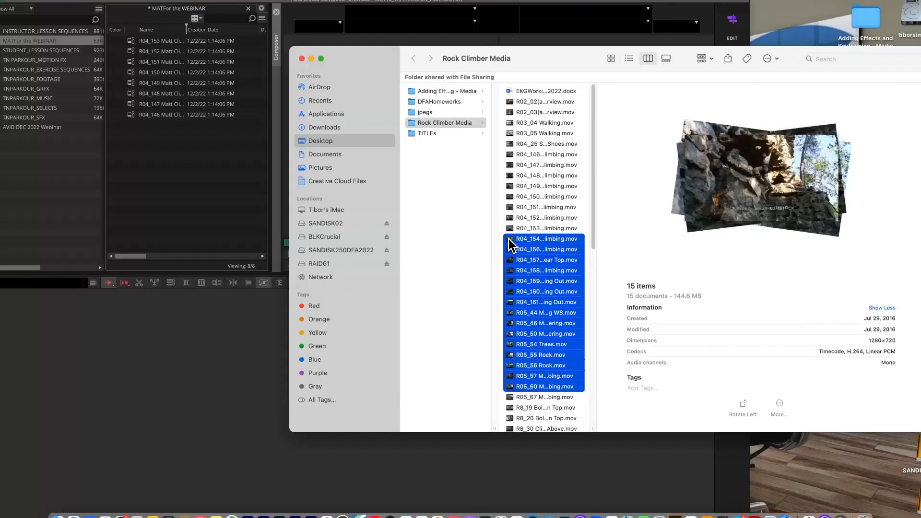
left_click_drag(510, 245, 259, 211)
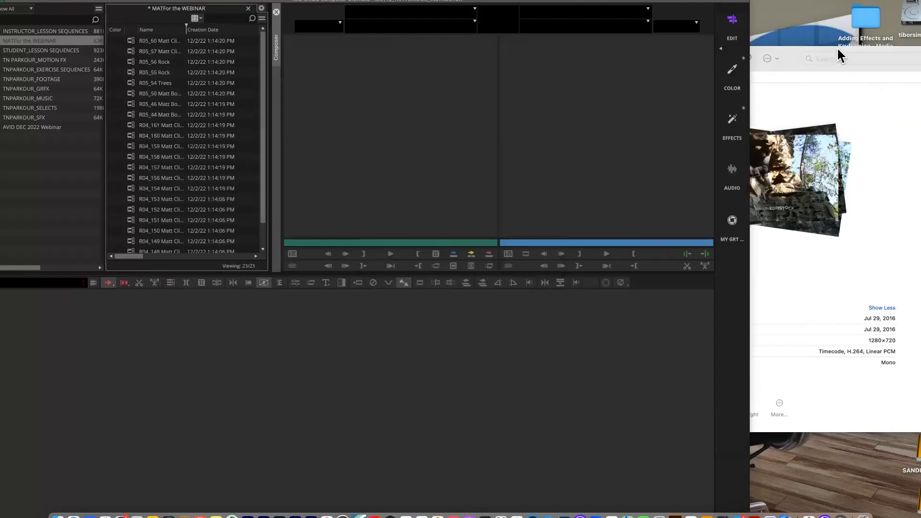
Close the Finder window and move the Rock Climber Media folder to a clear area of the desktop.
left_click(844, 72)
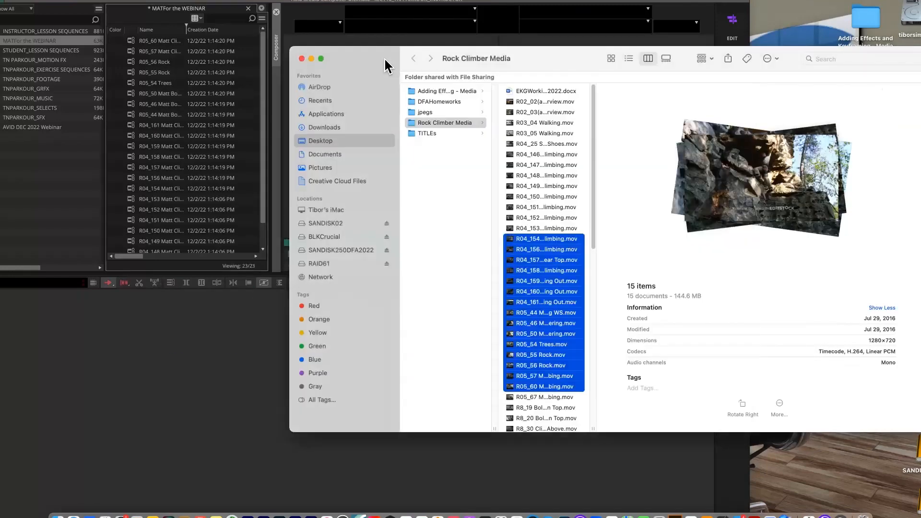
left_click(301, 58)
left_click_drag(912, 135, 821, 154)
left_click_drag(821, 156, 822, 157)
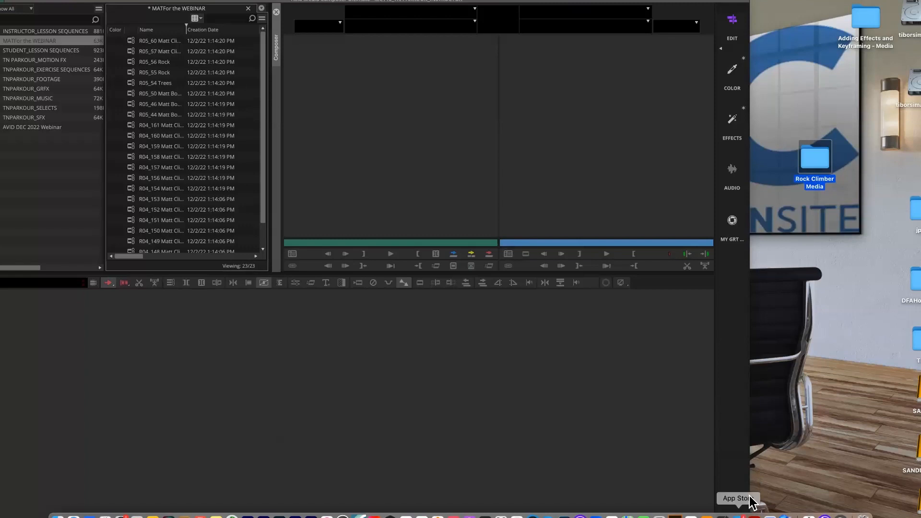
Return to Media Composer and widen its window to cover the desktop again.
left_click_drag(748, 484, 870, 462)
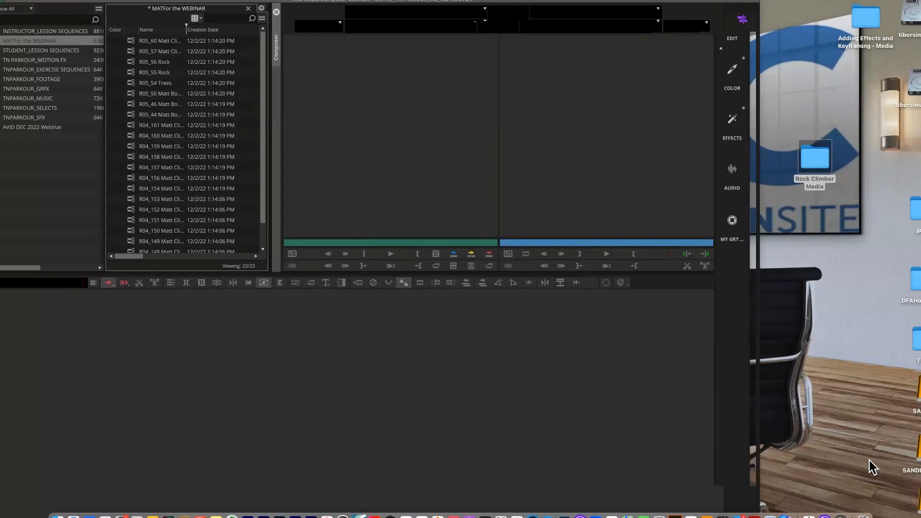
left_click_drag(800, 463, 920, 465)
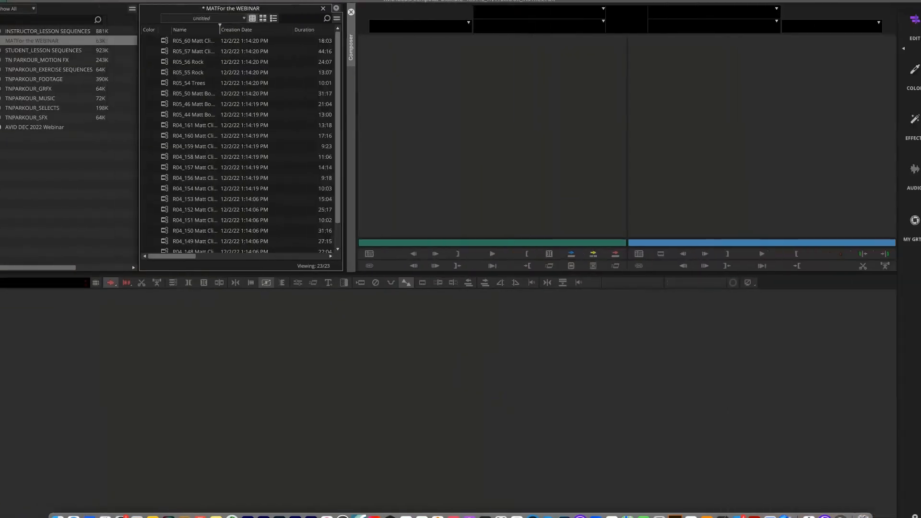
View the bin's clips in Frame view and Script view, and return the bin to Text view.
left_click(265, 18)
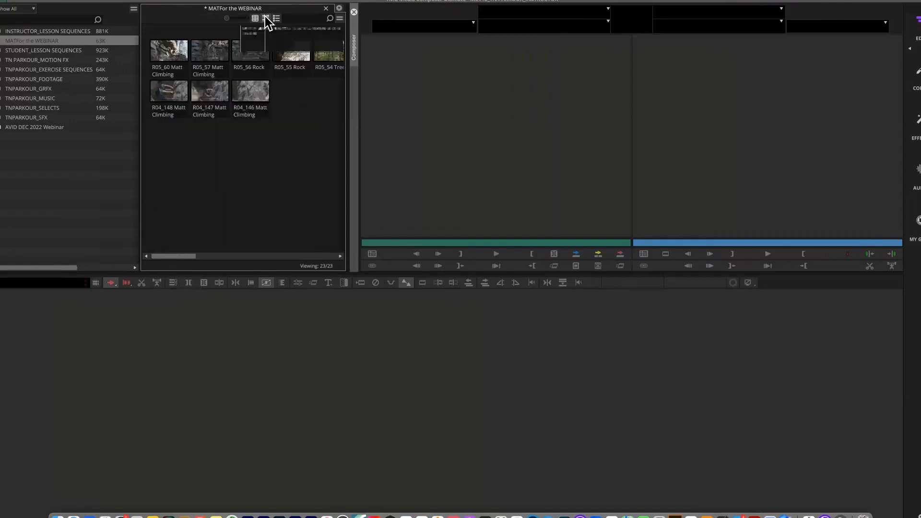
left_click(277, 18)
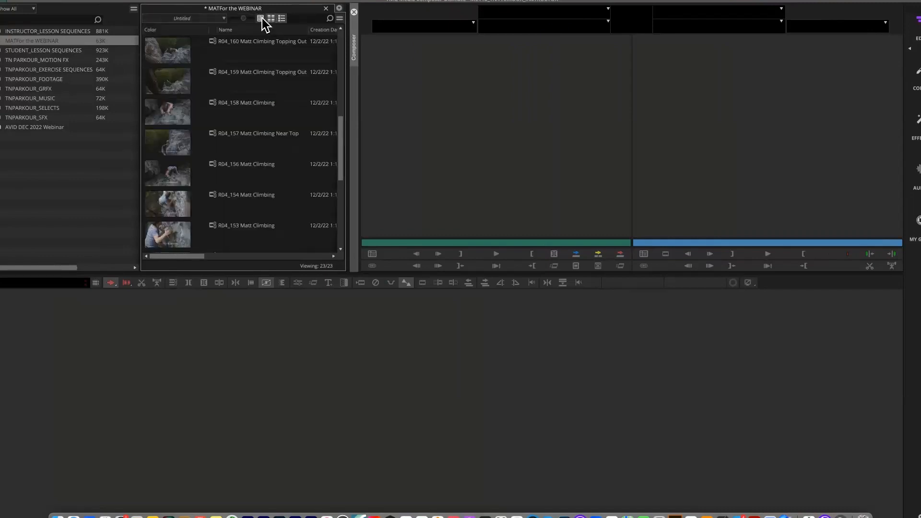
left_click(261, 18)
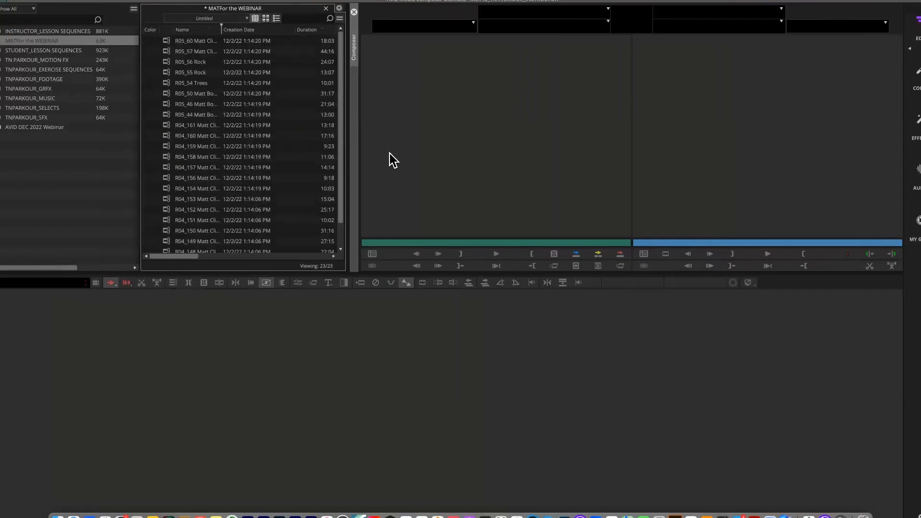
Increase the bin's font size through Set Font, keeping the Open Sans font.
left_click(163, 41)
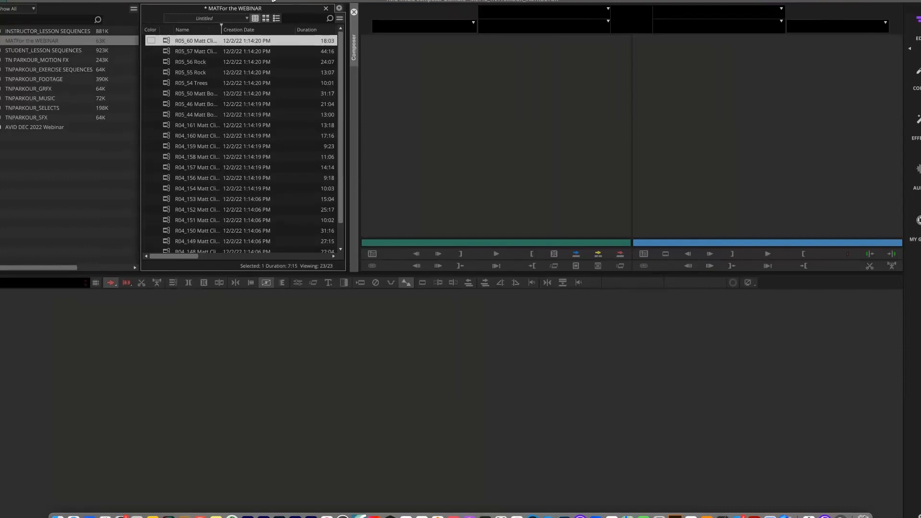
left_click(272, 1)
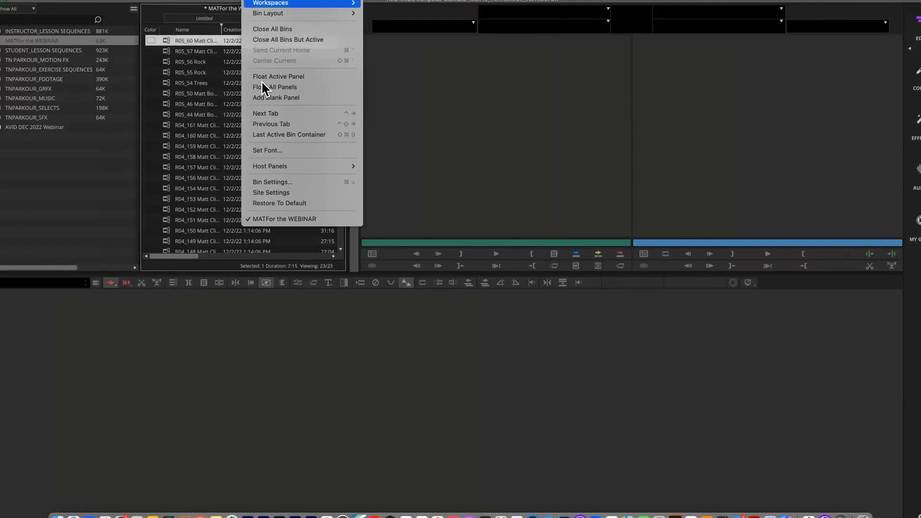
left_click(267, 150)
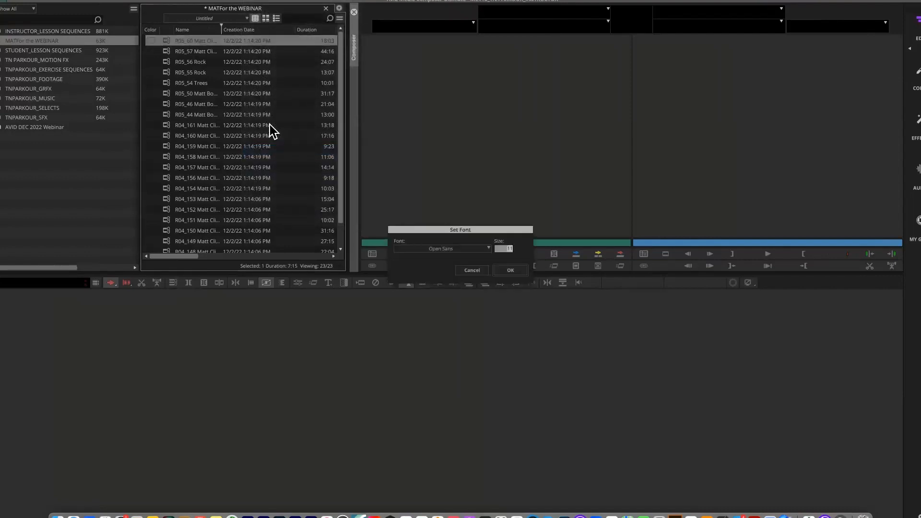
key("Return")
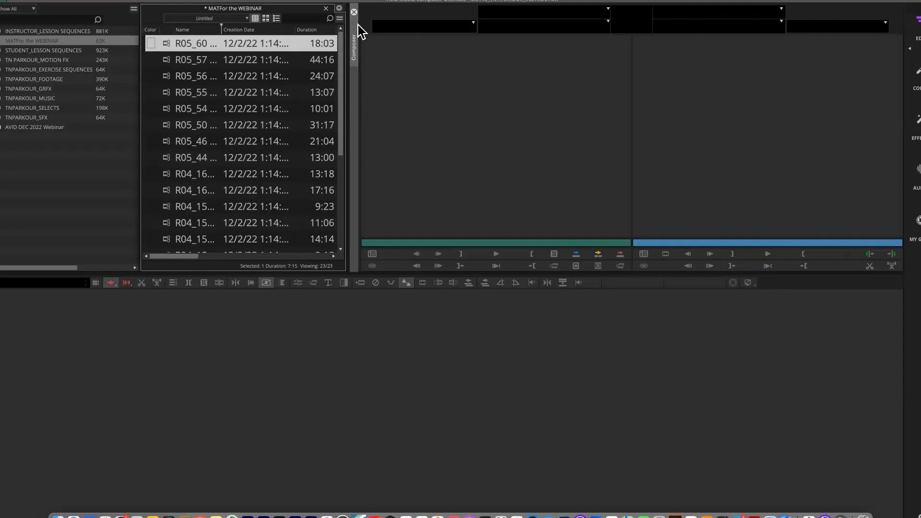
Float the MATFor the WEBINAR bin as its own window, enlarge it to show more columns, and move it higher.
left_click_drag(268, 19, 112, 121)
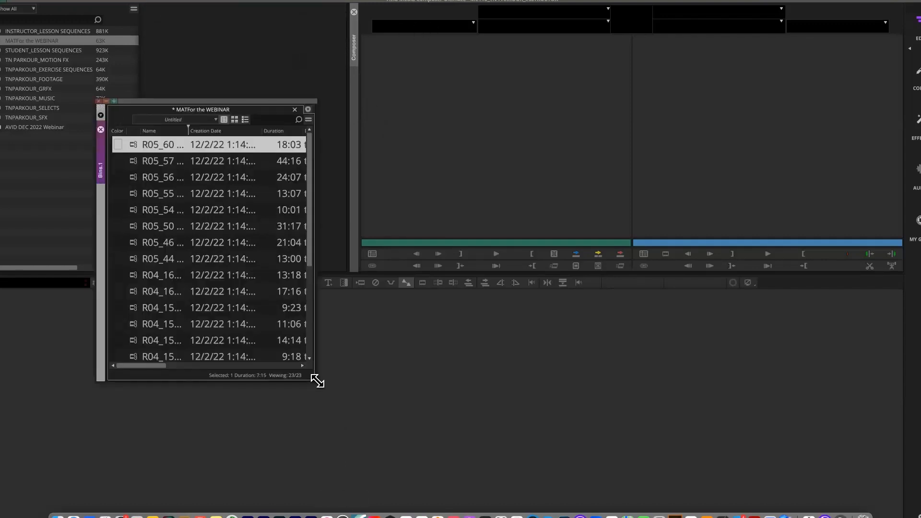
left_click_drag(325, 380, 818, 477)
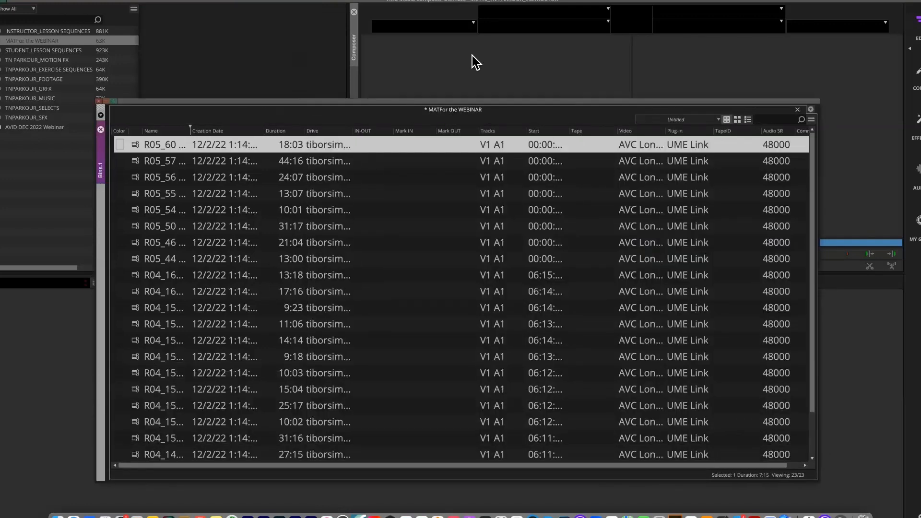
left_click_drag(504, 100, 480, 46)
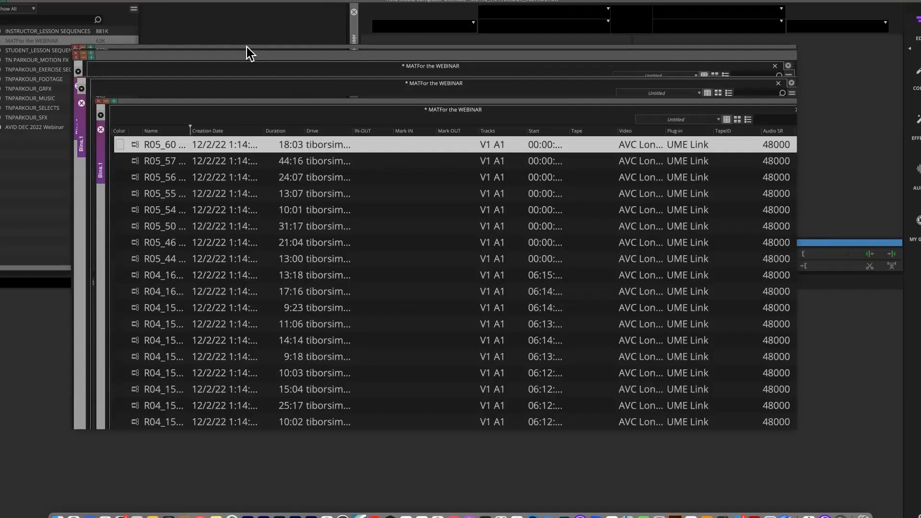
Lower the floating bin window, switch it to Frame view and enlarge the clip frames to their largest size.
mouse_move(268, 46)
left_mouse_down()
mouse_move(326, 67)
mouse_move(190, 124)
mouse_move(243, 97)
mouse_move(263, 62)
left_mouse_up()
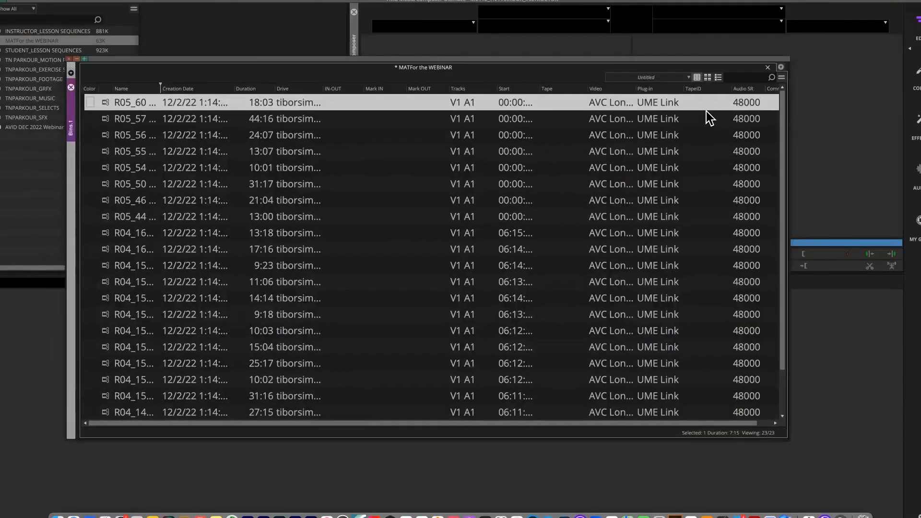
left_click(707, 78)
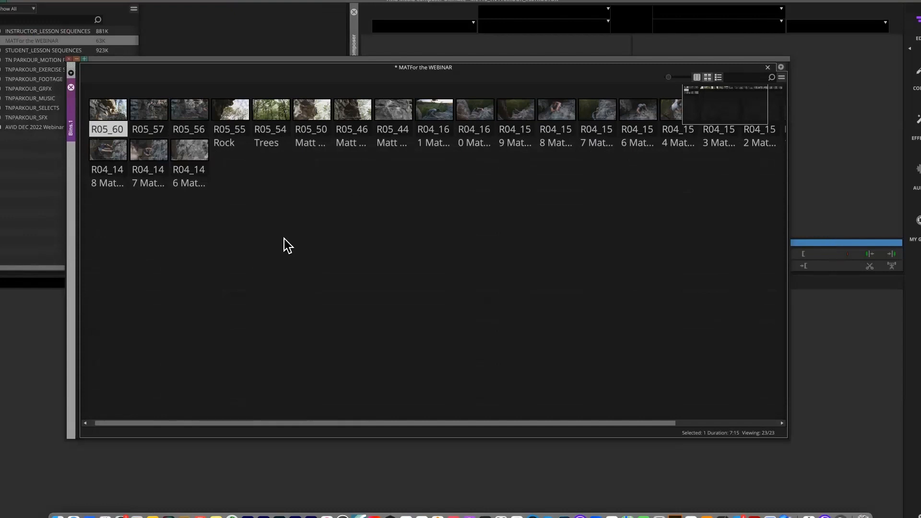
left_click(321, 238)
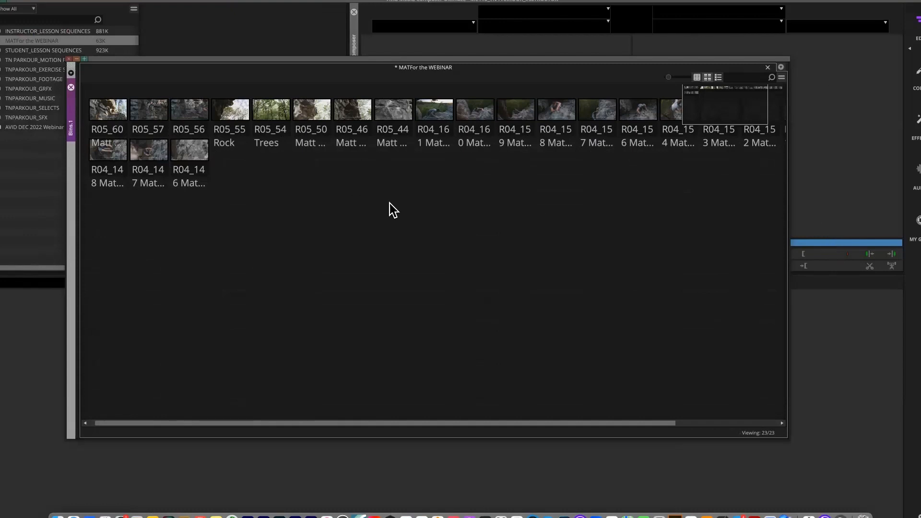
key("super+l")
key("super+l")
key("super+l")
key("super+l")
key("super+l")
key("super+l")
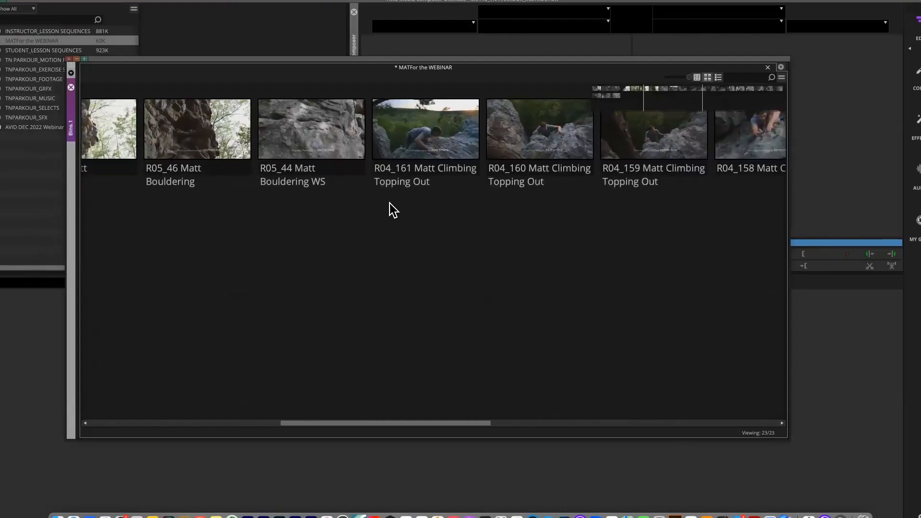
Shrink the bin's clip frames, and enlarge them again to their largest size.
key("super+k")
key("super+k")
key("super+k")
key("super+k")
key("super+k")
key("super+k")
key("super+k")
key("super+k")
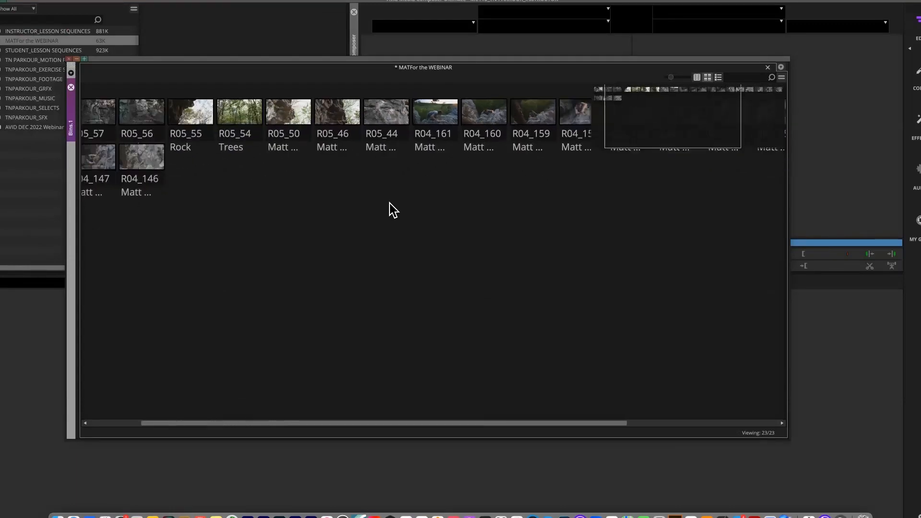
key("super+l")
key("super+l")
key("super+l")
key("super+l")
key("super+l")
key("super+l")
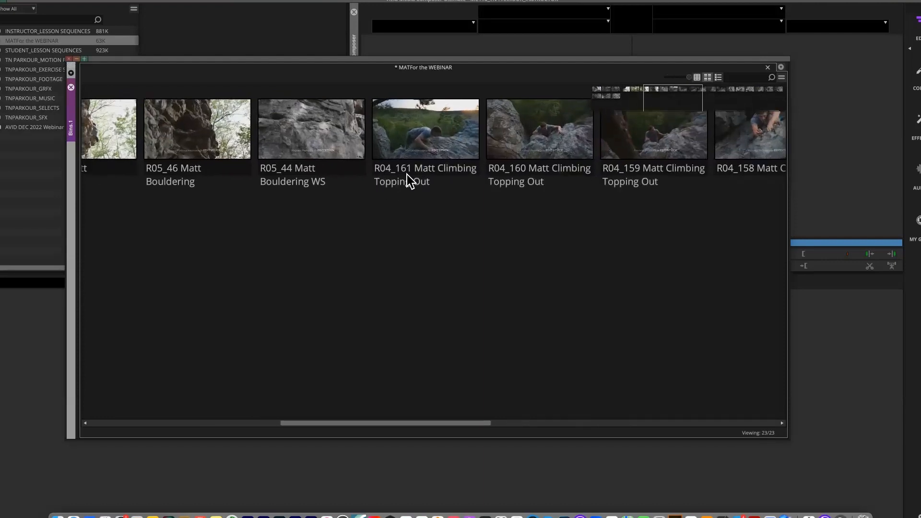
Rearrange the enlarged frames through Align and Fill so that they fill the bin window in rows.
right_click(322, 274)
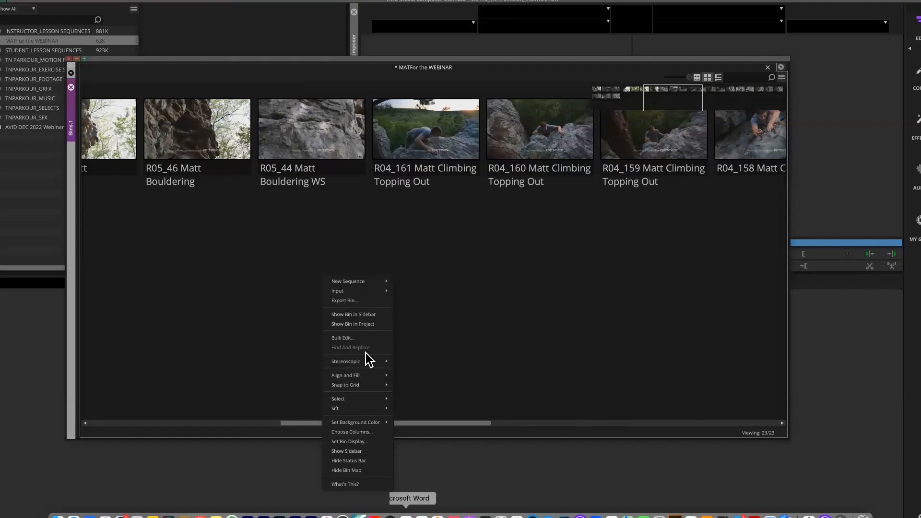
mouse_move(360, 375)
left_click(413, 394)
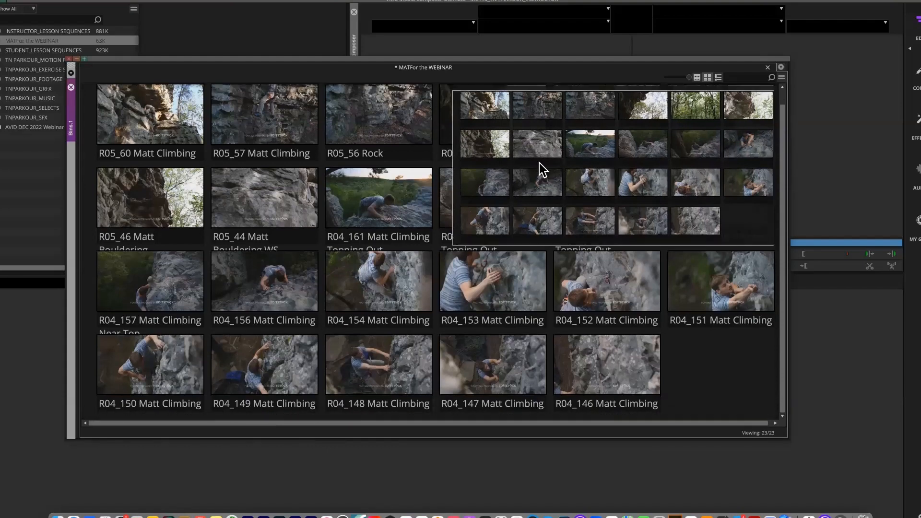
Narrow the bin window and look around its frames to compare the visible area with the outline in the bin map.
scroll(551, 213, "down", 2)
scroll(564, 153, "up", 1)
scroll(567, 175, "down", 1)
left_click_drag(787, 436, 585, 436)
scroll(379, 206, "right", 3)
scroll(344, 339, "left", 4)
scroll(216, 152, "up", 1)
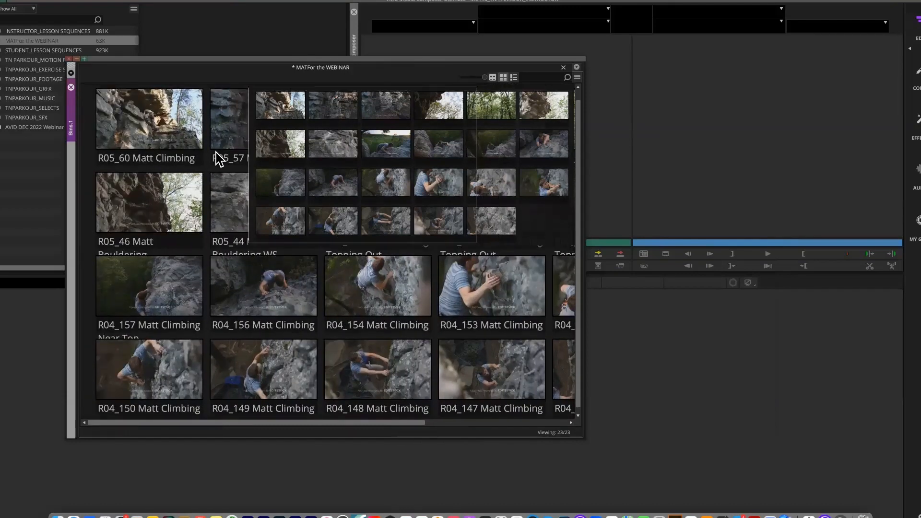
scroll(486, 148, "right", 2)
scroll(485, 149, "left", 2)
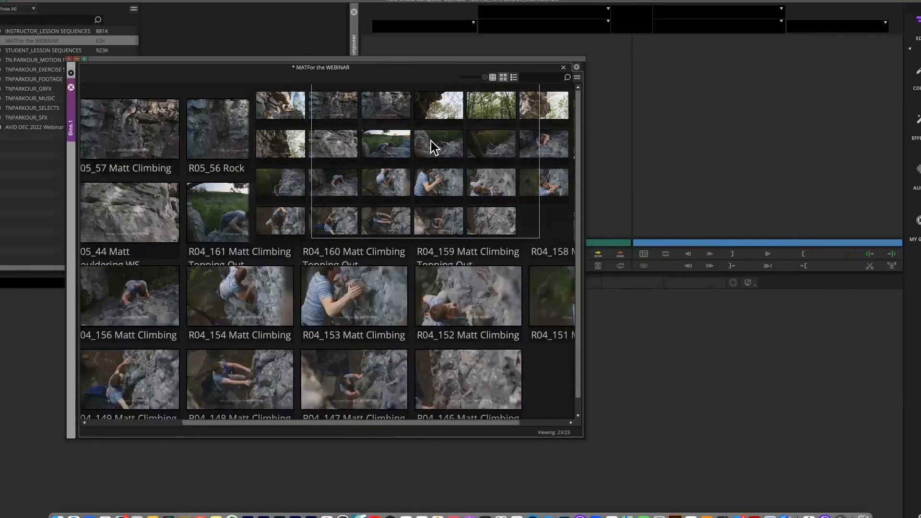
scroll(508, 152, "right", 2)
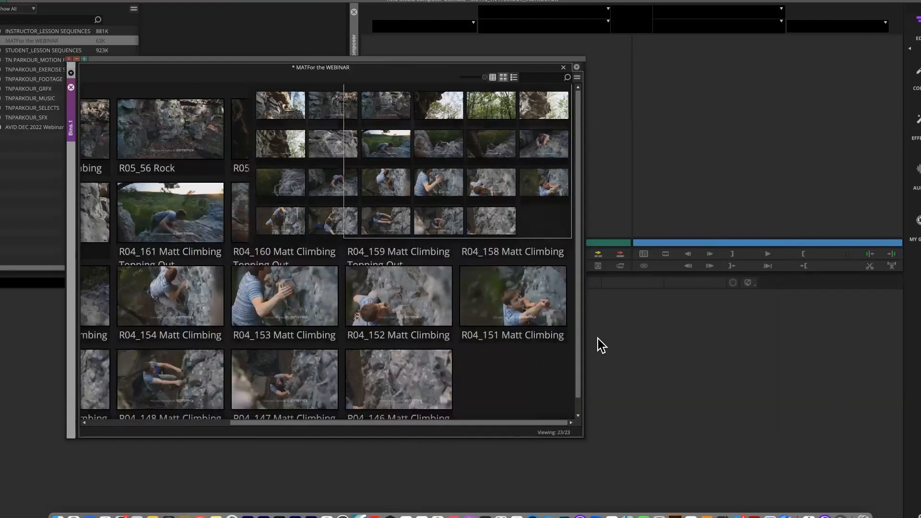
Hide the bin map, enlarge the bin window to show all frames, and move it higher on the desktop.
left_click(577, 78)
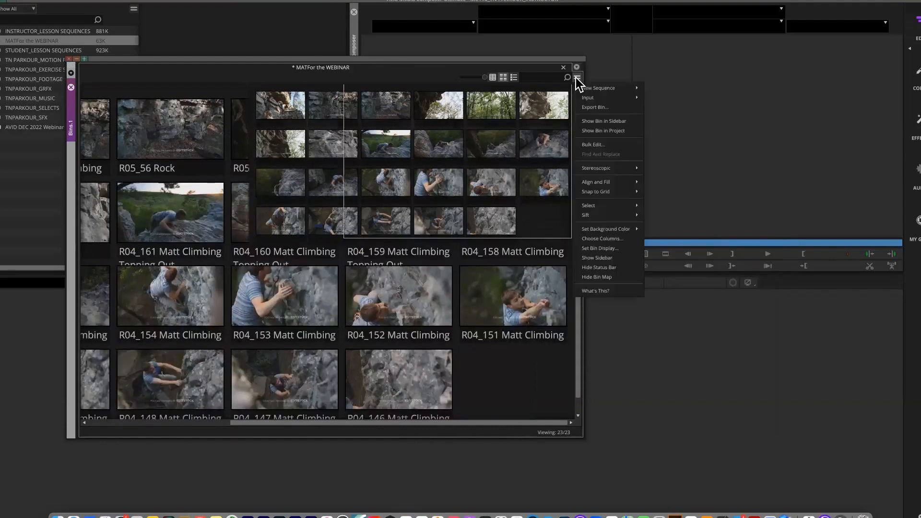
left_click(605, 277)
left_click_drag(584, 434, 632, 447)
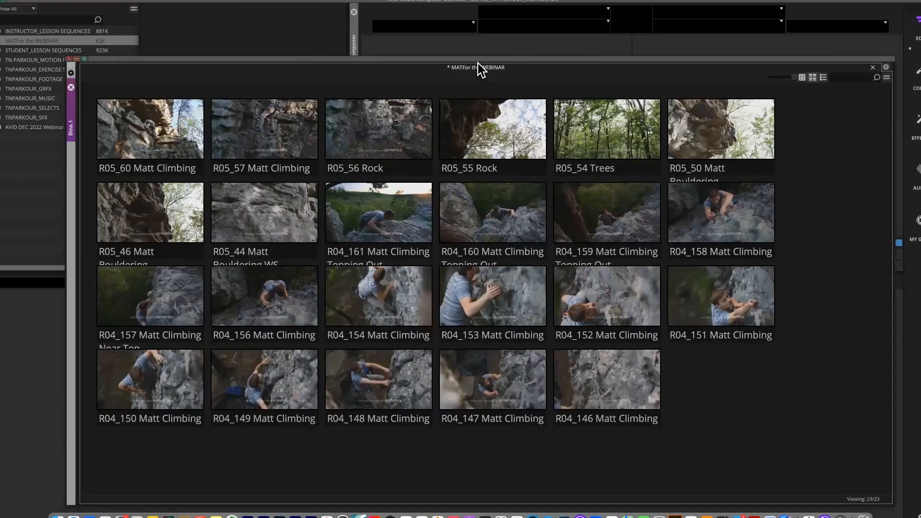
left_click_drag(478, 65, 517, 30)
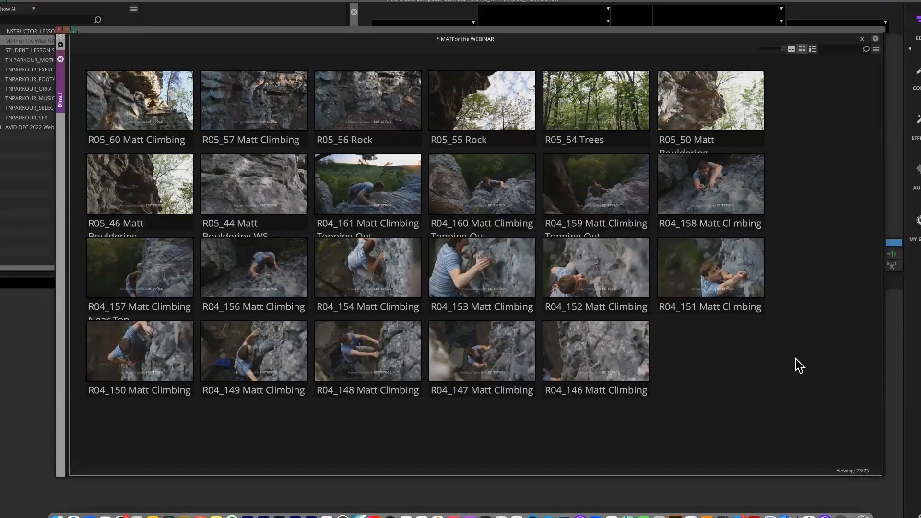
Move the R04_146, R04_147 and R04_148 frames out of the last row into an overlapping cascade.
left_click_drag(584, 350, 646, 364)
left_click_drag(496, 355, 682, 375)
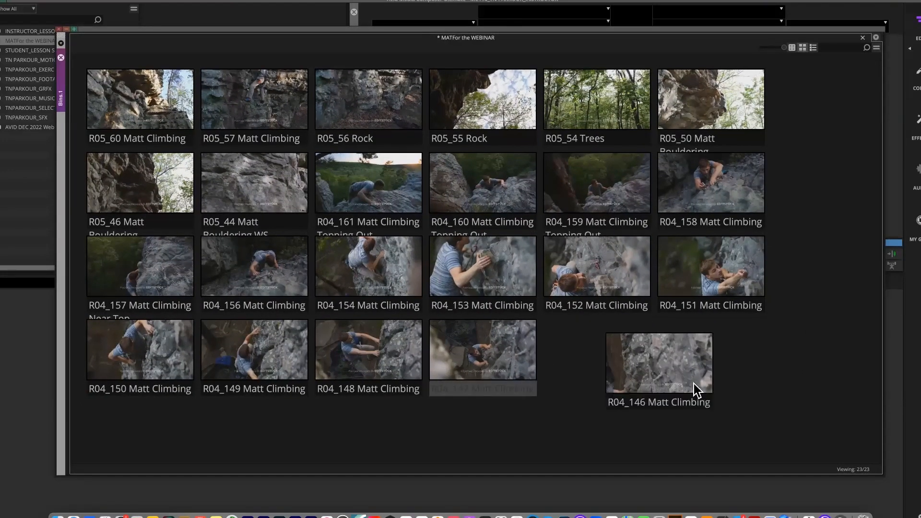
left_click_drag(399, 360, 737, 396)
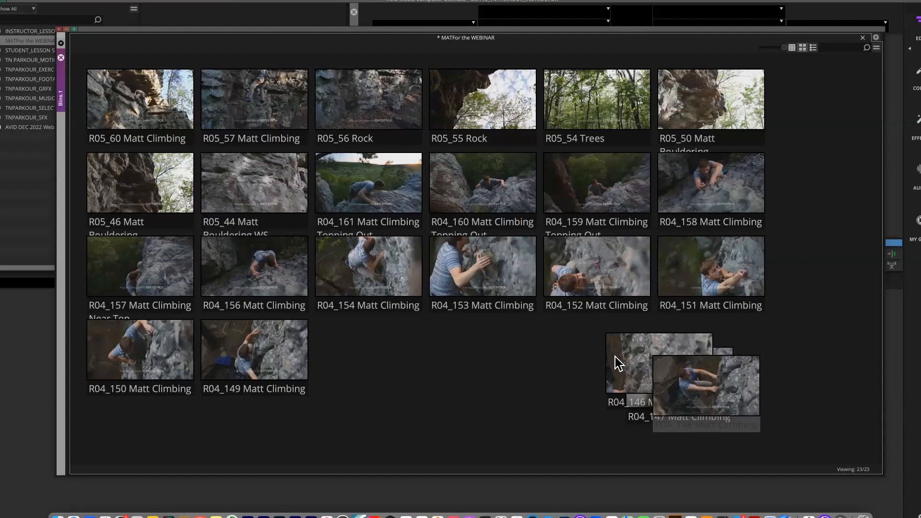
left_click_drag(618, 363, 503, 362)
left_click_drag(633, 372, 551, 359)
left_click_drag(734, 404, 654, 402)
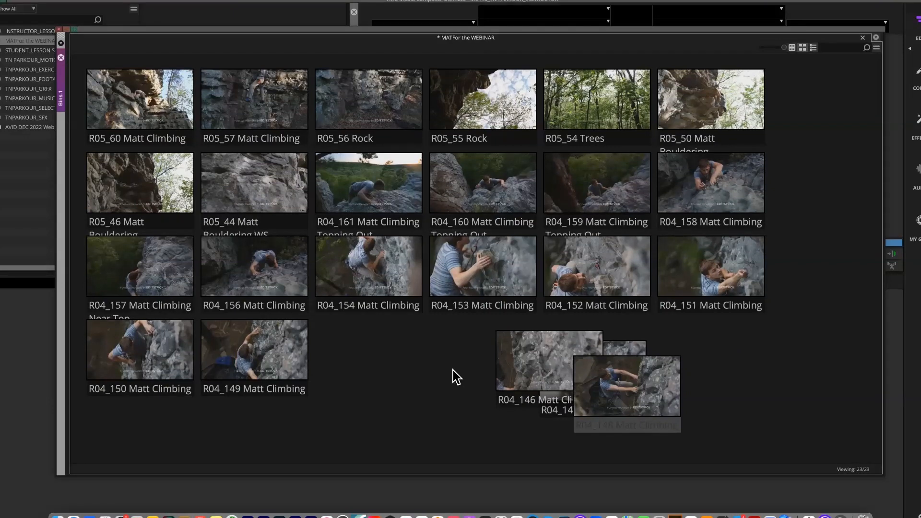
Reduce the frame size and move the frames outside the first two columns away to clear storyboard space.
key("super+k")
key("super+k")
key("super+k")
key("super+k")
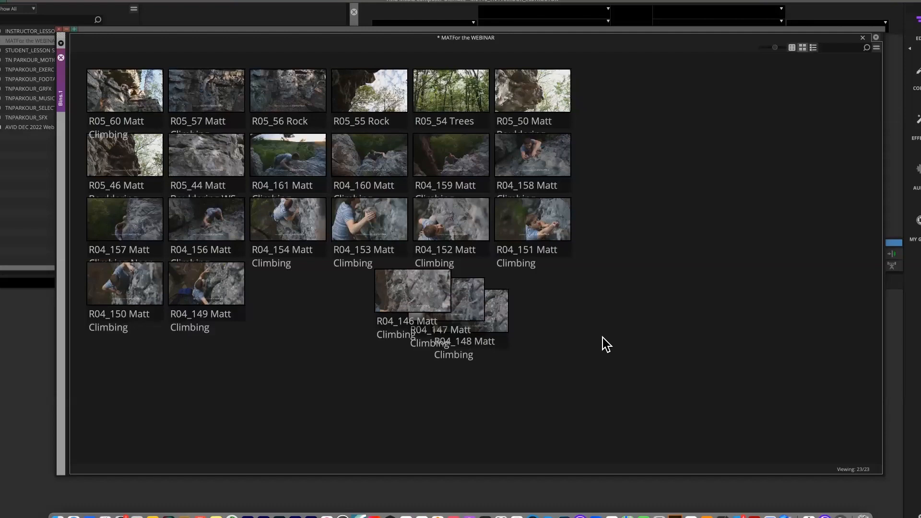
left_click_drag(662, 355, 270, 68)
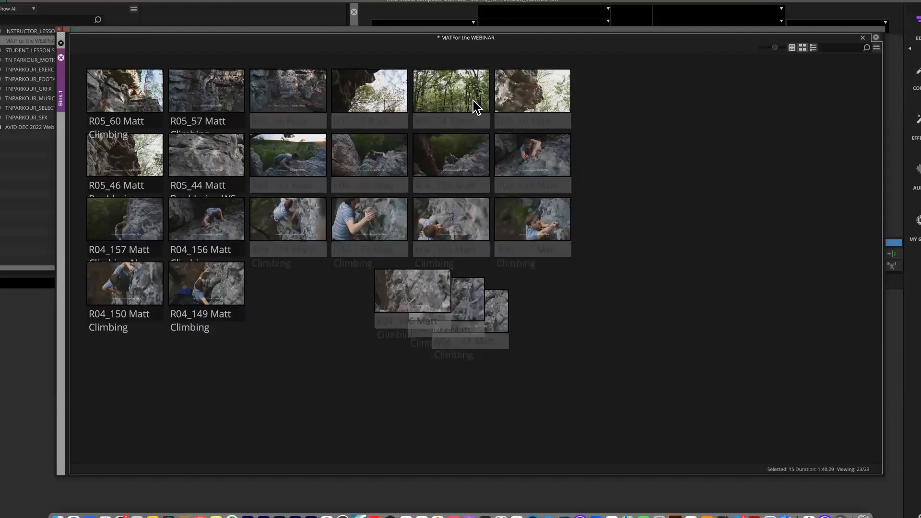
left_click_drag(423, 98, 626, 126)
left_click_drag(248, 343, 403, 309)
Arrange R05_60, R05_57, R05_44, R05_46, R04_156 and R04_157 as an overlapping diagonal cascade, apart from the remaining frames.
left_click_drag(127, 91, 288, 93)
left_click_drag(214, 97, 314, 103)
left_click_drag(214, 159, 358, 127)
left_click_drag(436, 85, 762, 380)
left_click_drag(509, 194, 526, 185)
left_click_drag(118, 160, 364, 140)
left_click_drag(345, 191, 402, 146)
left_click_drag(117, 223, 432, 171)
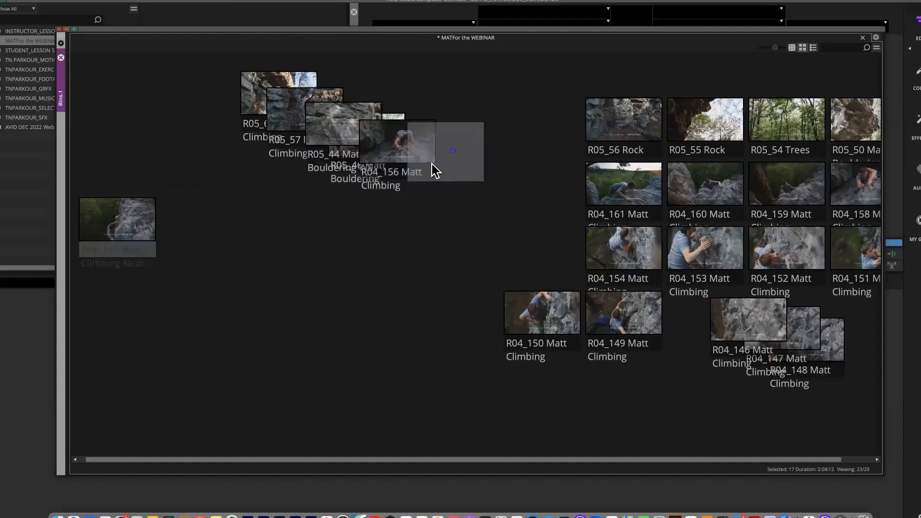
Go through the cascaded frames one by one from R05_60 to R04_157 to review the storyboard order.
left_click(253, 79)
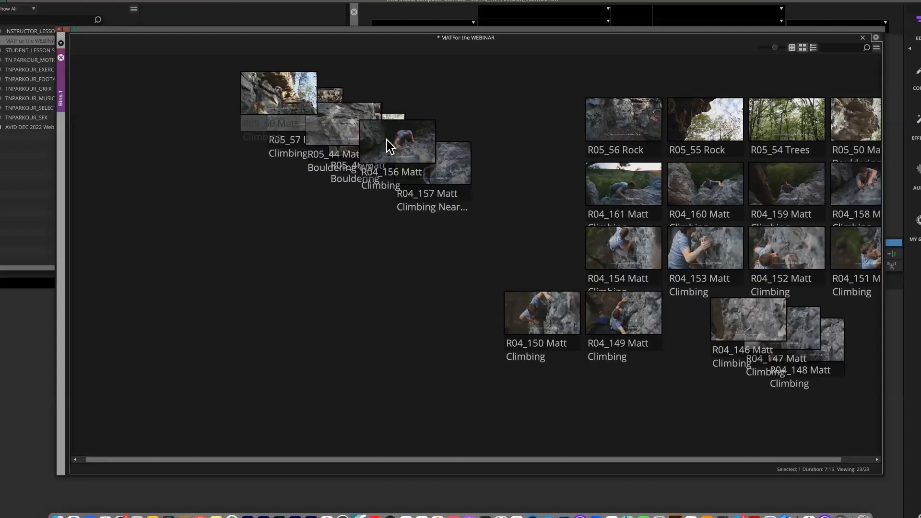
left_click(334, 93)
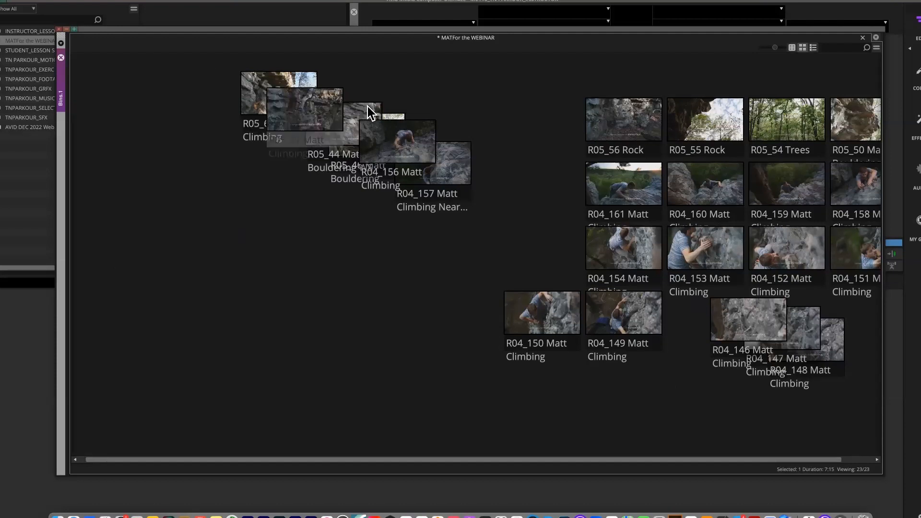
left_click(367, 106)
left_click(394, 115)
left_click(410, 127)
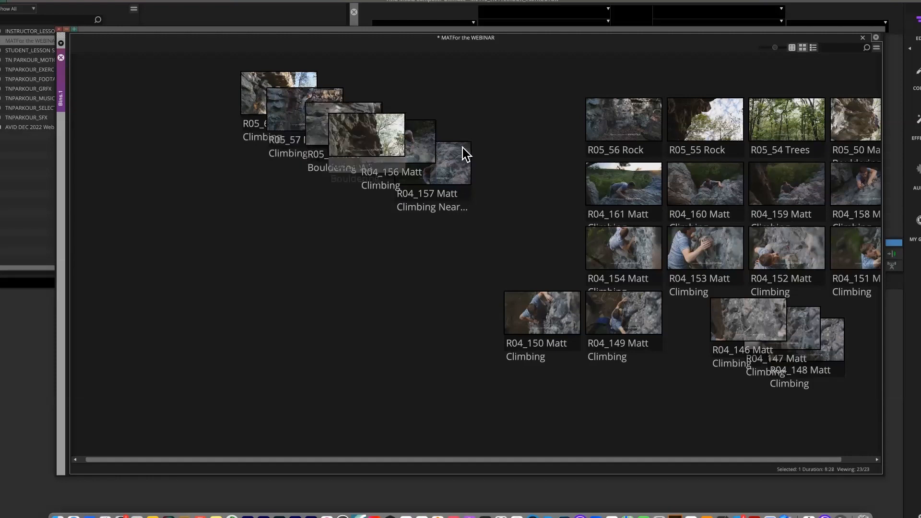
left_click(456, 154)
left_click(591, 182)
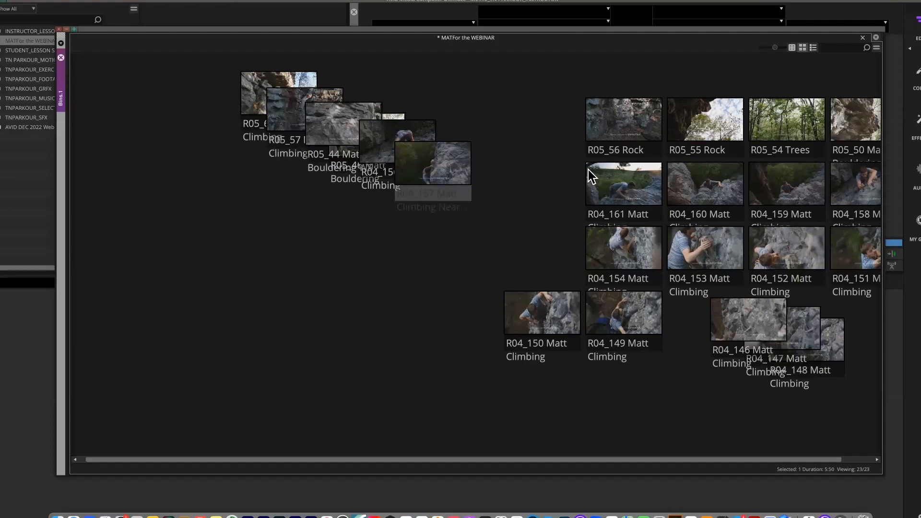
Create a sequence by placing the six cascaded clips together in the timeline, and dock the bin window back beside the bin list.
left_click_drag(218, 63, 528, 199)
left_click_drag(257, 79, 22, 364)
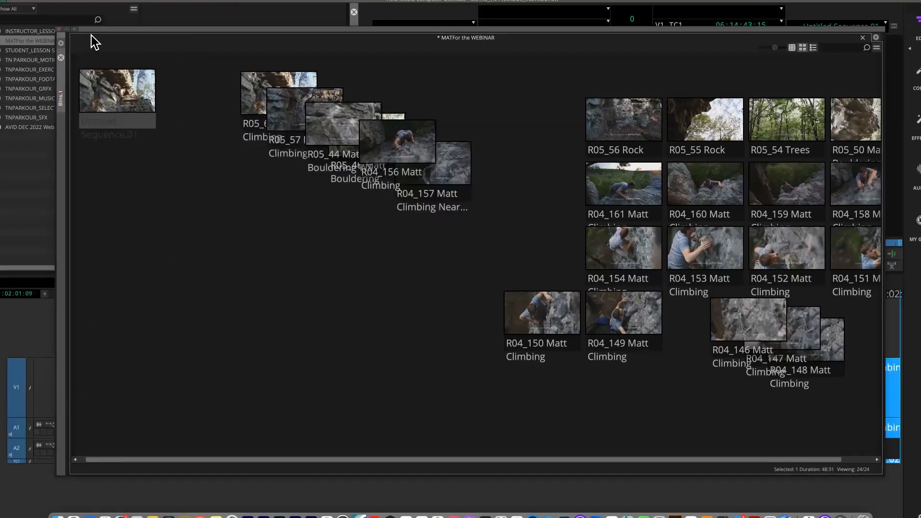
left_click_drag(176, 29, 180, 59)
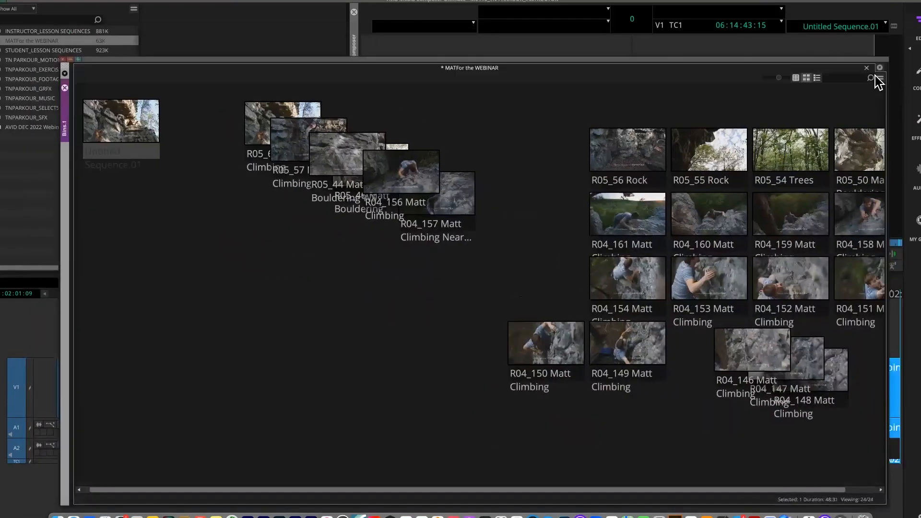
left_click_drag(474, 68, 313, 33)
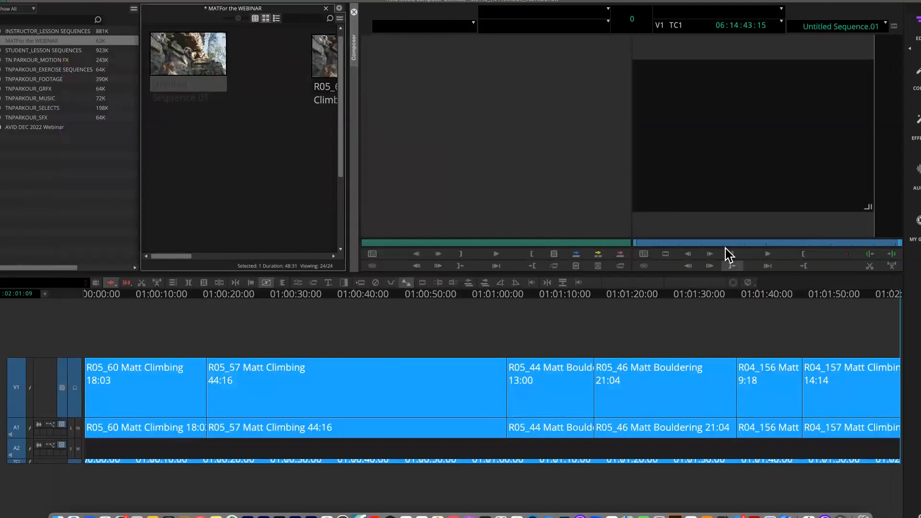
Return the playhead to the start of the new sequence and move it to about 00:00:03:05.
left_click_drag(739, 241, 587, 241)
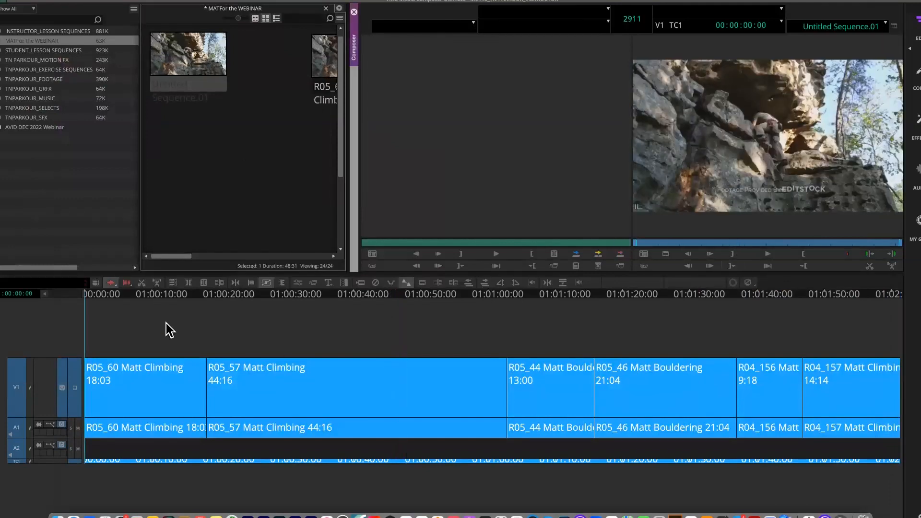
left_click_drag(139, 293, 105, 349)
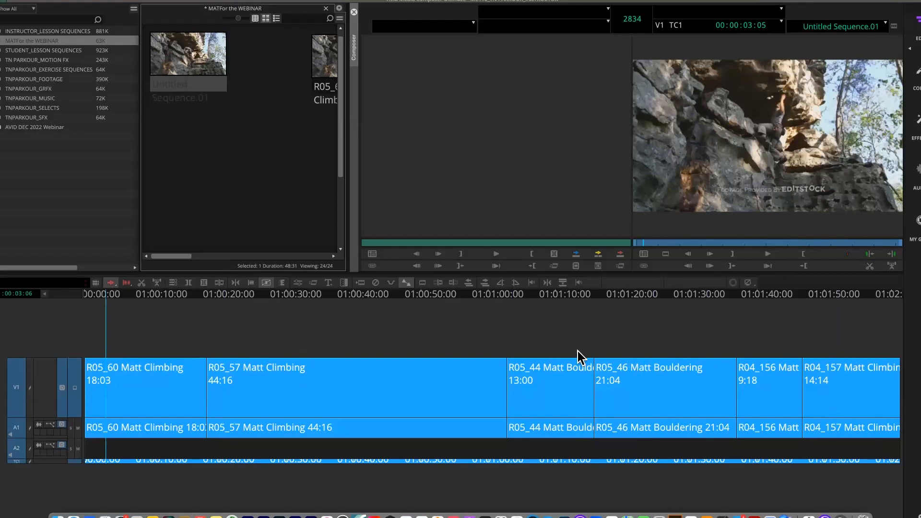
Return the bin to Text view and load R05_50, R05_44 and R04_160 in turn into the Source monitor.
left_click(255, 18)
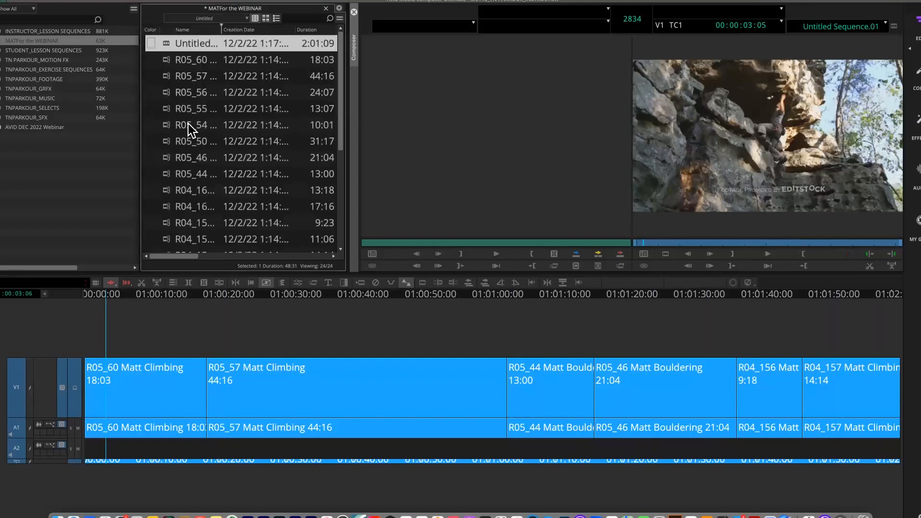
double_click(168, 141)
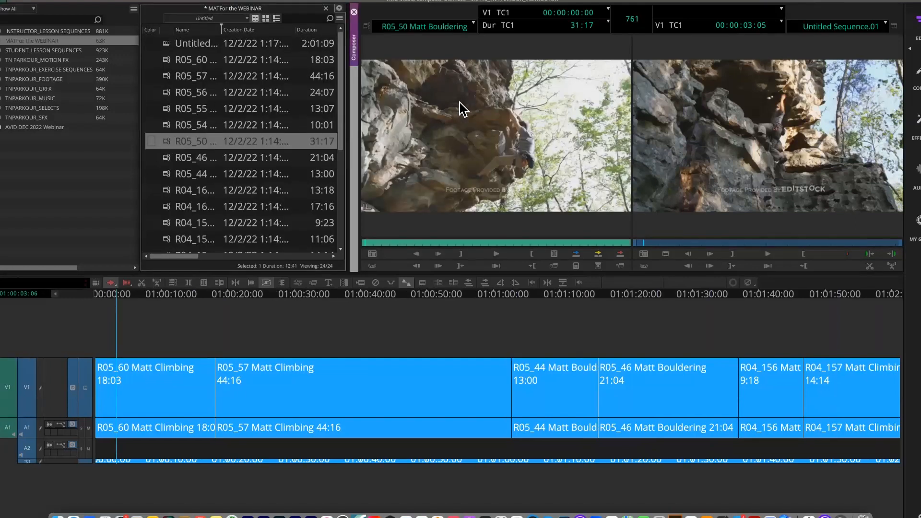
left_click_drag(165, 174, 458, 148)
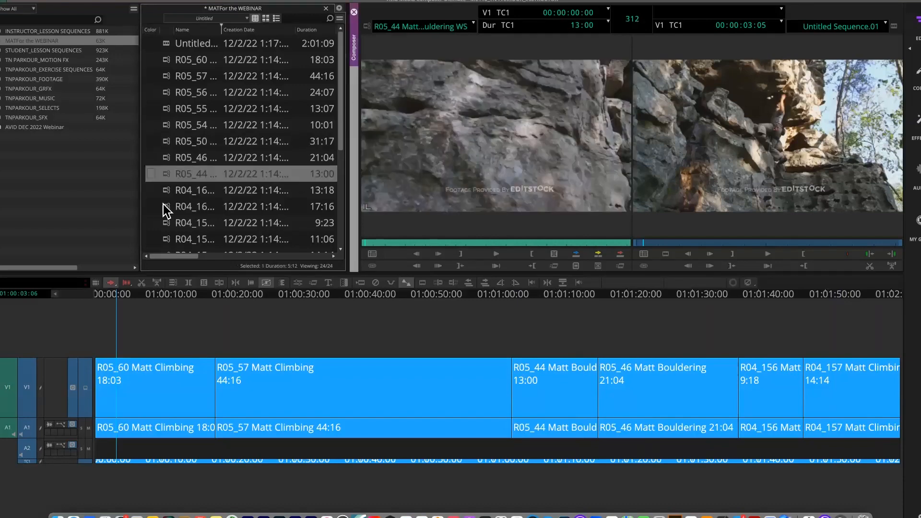
left_click_drag(164, 206, 518, 132)
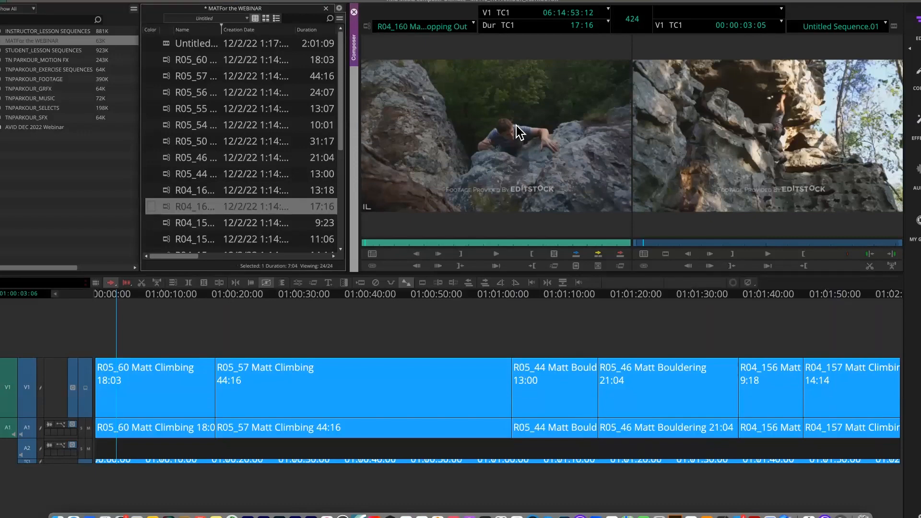
Select the 13 clips from R04_159 down to R04_146 in the bin and load them all into the Source monitor.
left_click(472, 26)
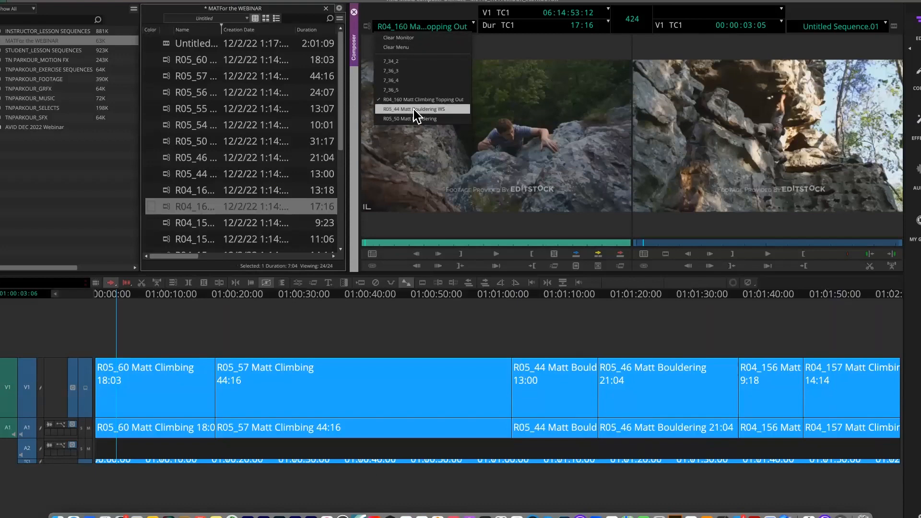
left_click(166, 63)
left_click_drag(340, 135, 338, 266)
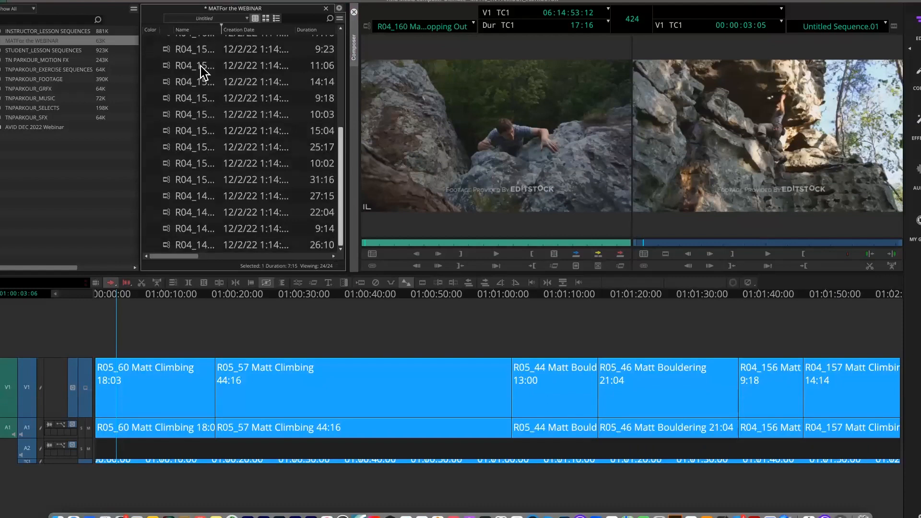
left_click(177, 50)
left_click(166, 244, "shift")
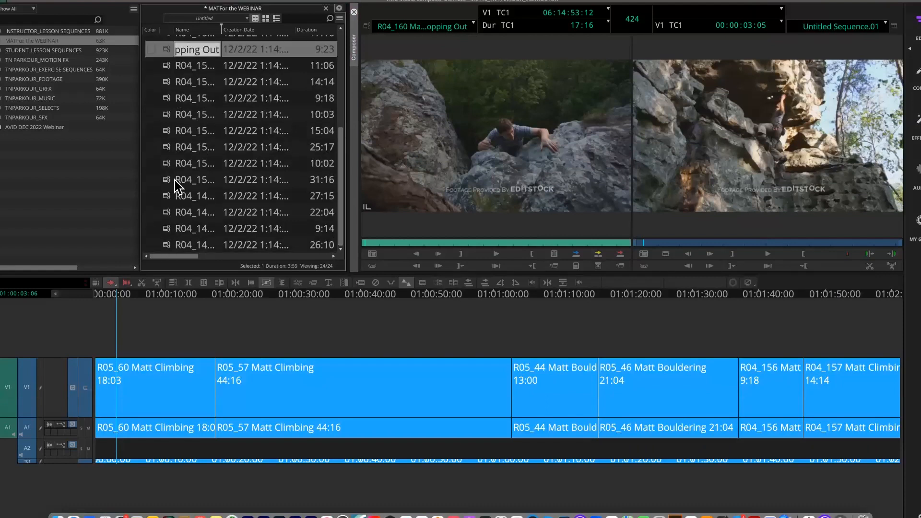
left_click_drag(162, 145, 456, 174)
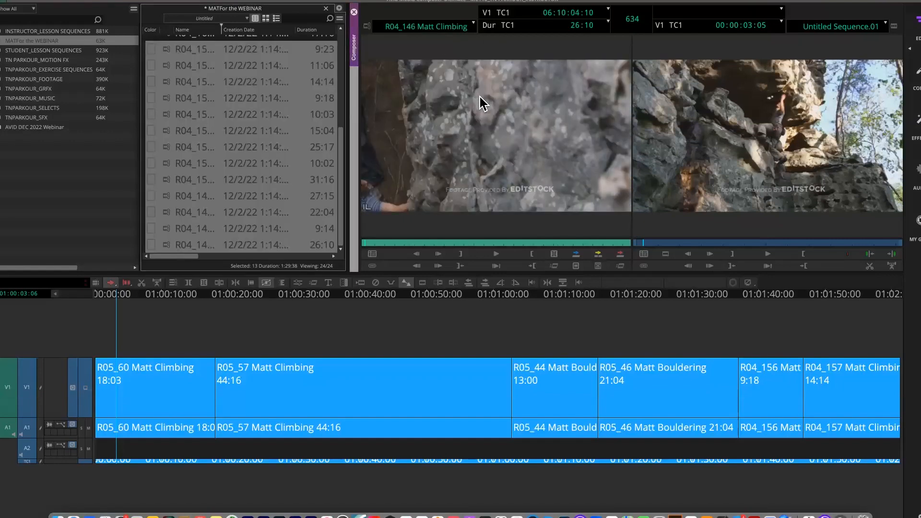
Review the Source monitor's list of loaded clips and switch the monitor to R04_148 Matt Climbing.
left_click(474, 23)
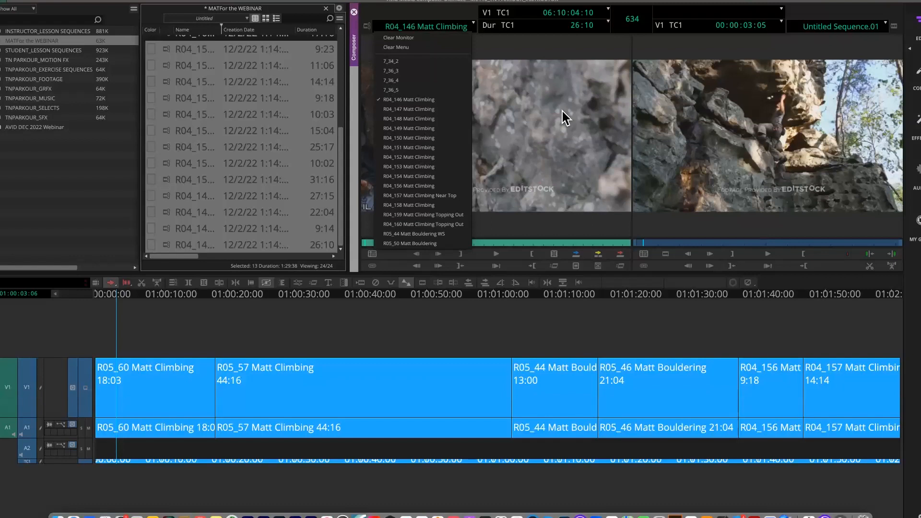
left_click(553, 128)
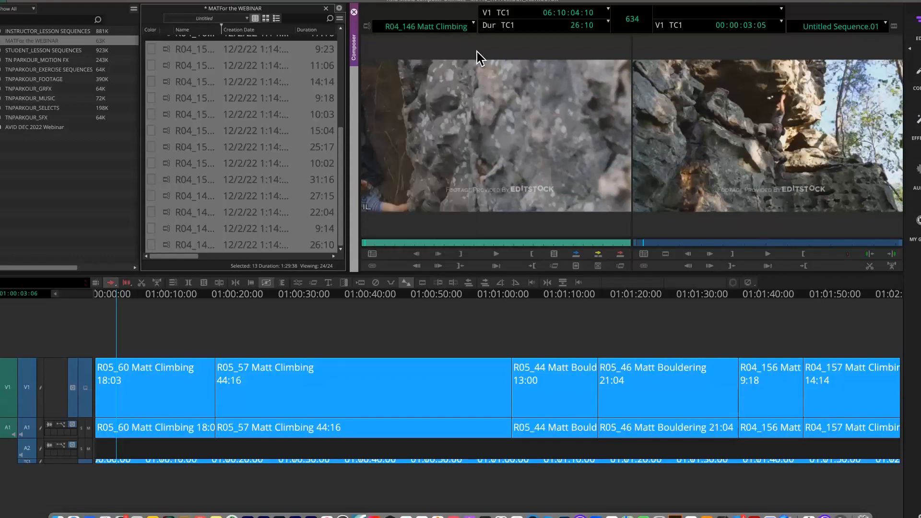
left_click(471, 24)
left_click(426, 123)
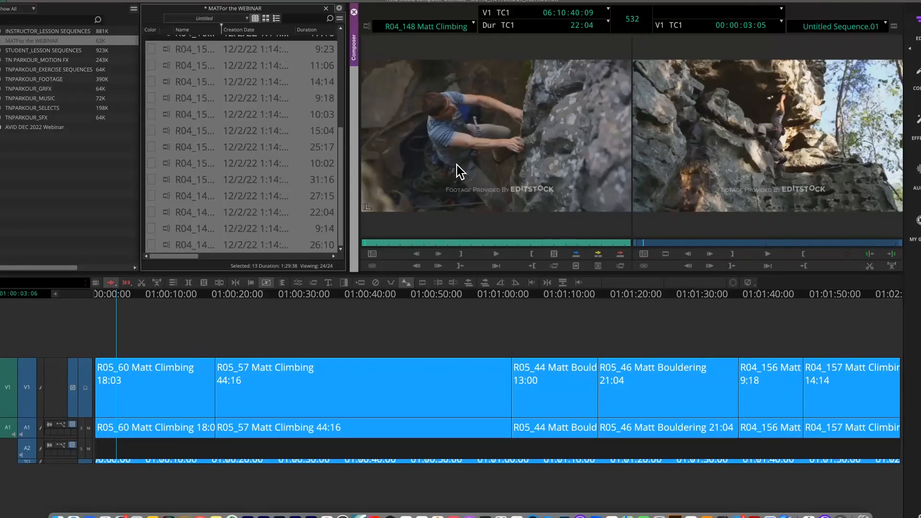
Clear both the Record monitor and the Source monitor, and check their lists of loaded items.
left_click(886, 25)
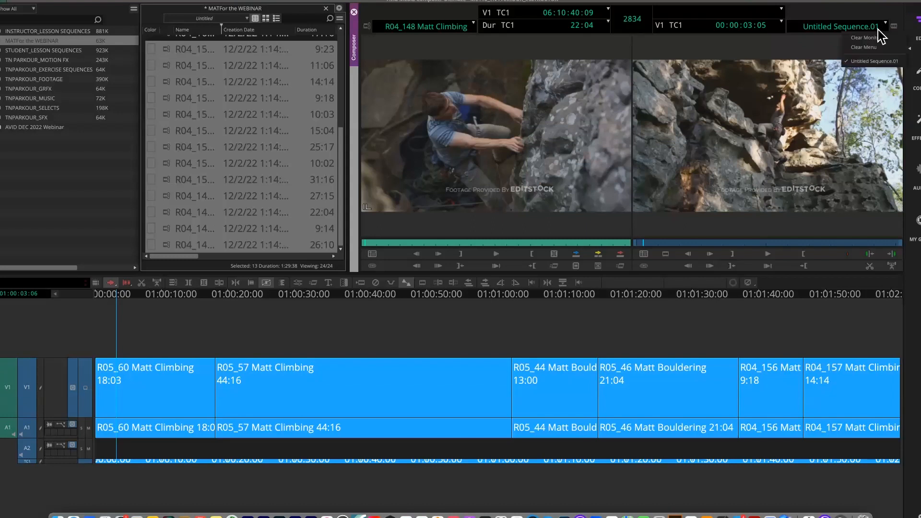
left_click(837, 38)
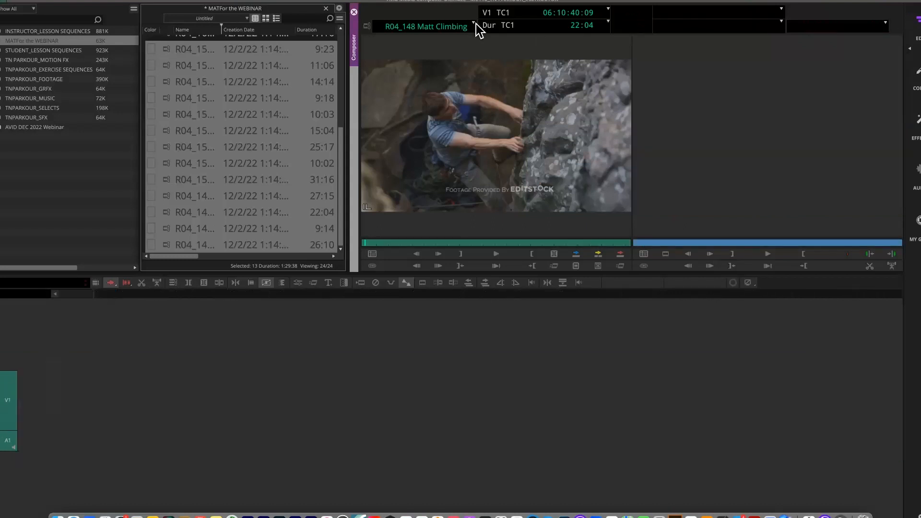
left_click(473, 24)
left_click(456, 35)
left_click(473, 22)
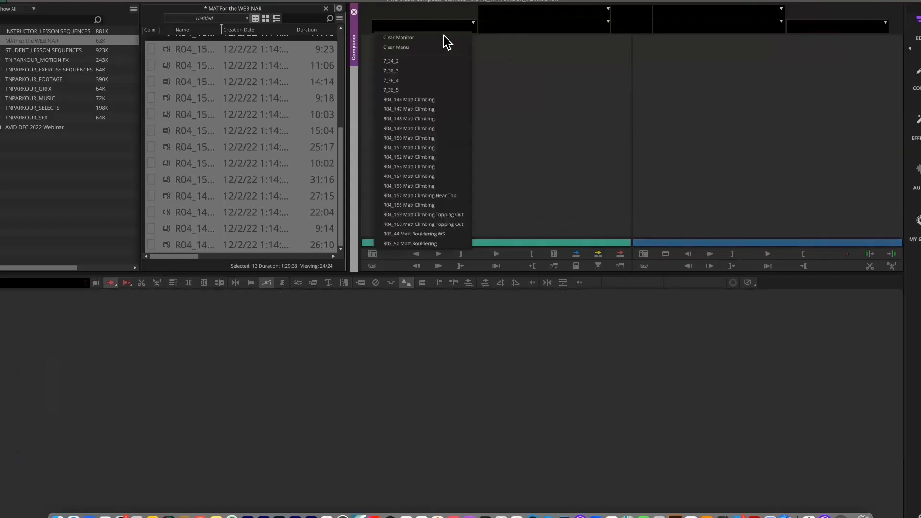
left_click(886, 24)
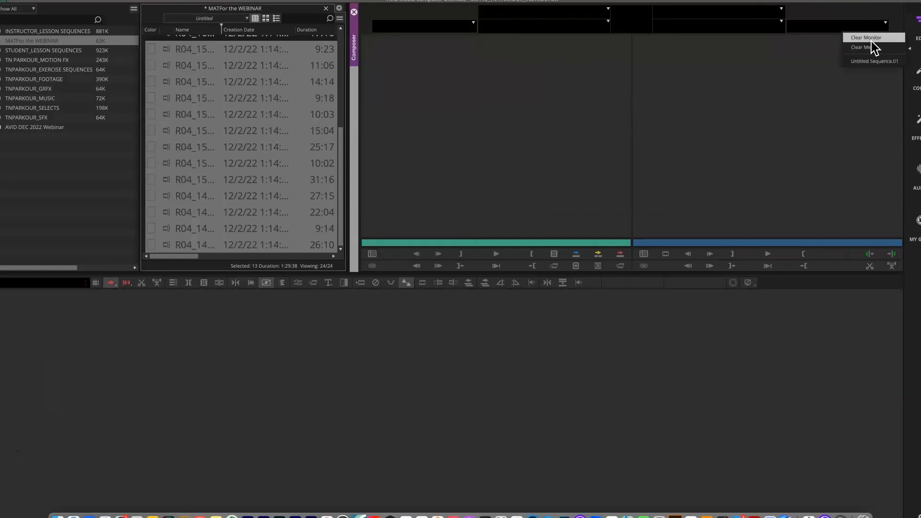
left_click(870, 42)
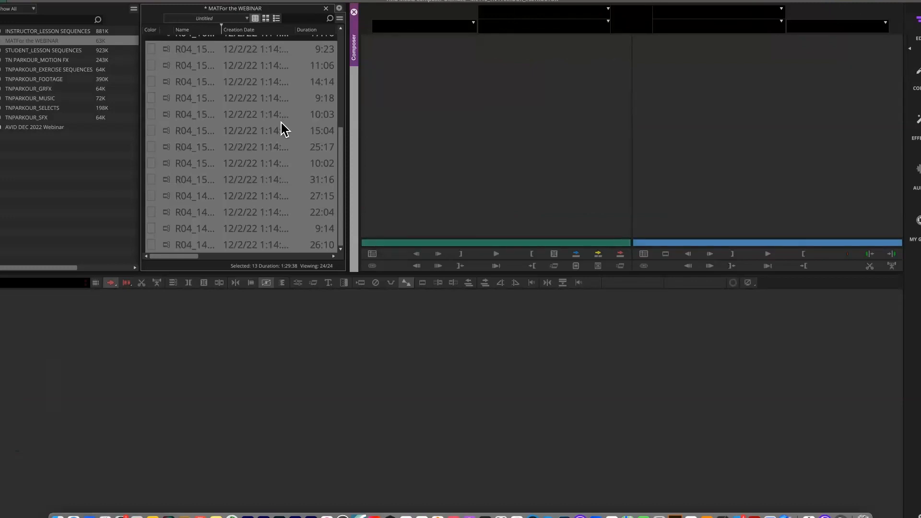
Show the bin in Frame view and arrange its frames with the Fill Window option.
left_click(266, 18)
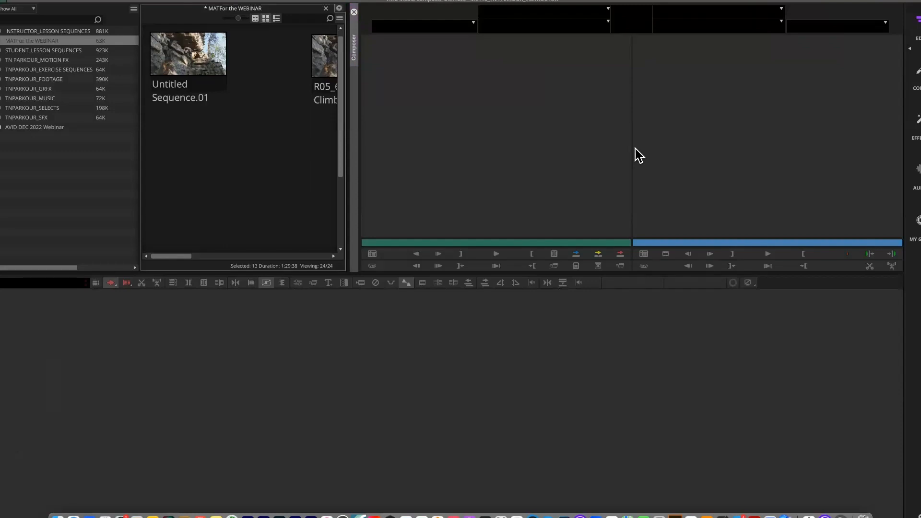
right_click(198, 163)
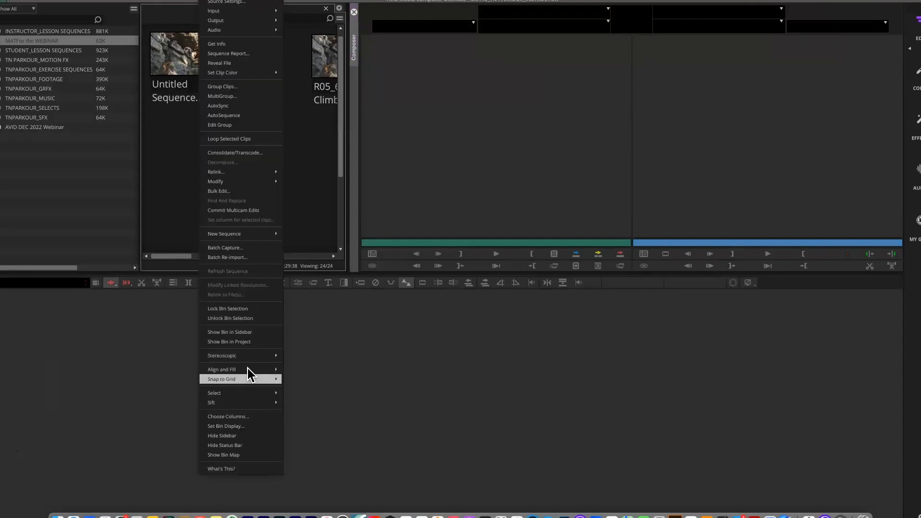
mouse_move(248, 368)
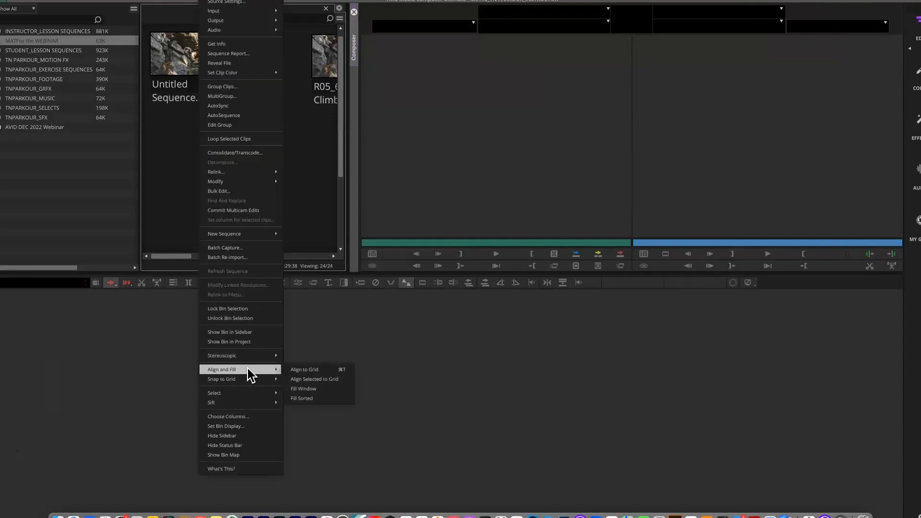
left_click(302, 389)
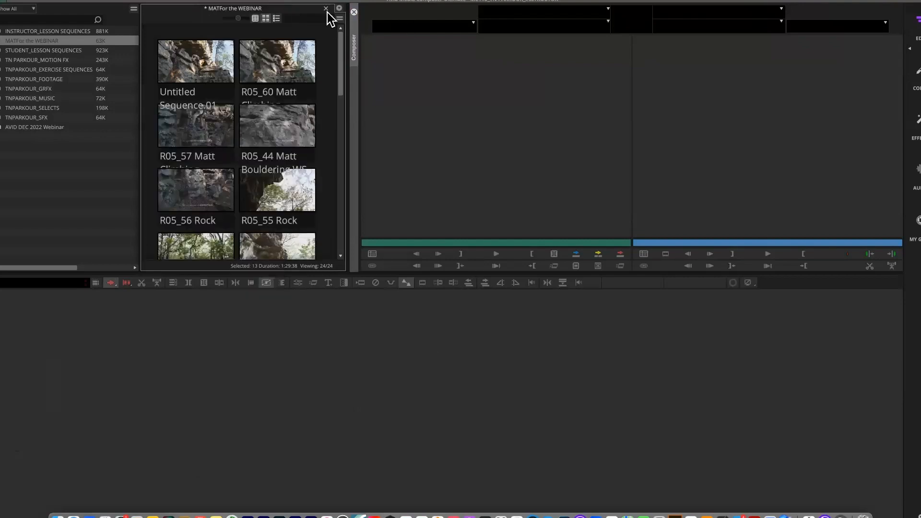
Undock the MATFor the WEBINAR bin and enlarge its floating window to make room for storyboarding.
left_click_drag(175, 9, 127, 59)
left_click_drag(324, 323, 843, 407)
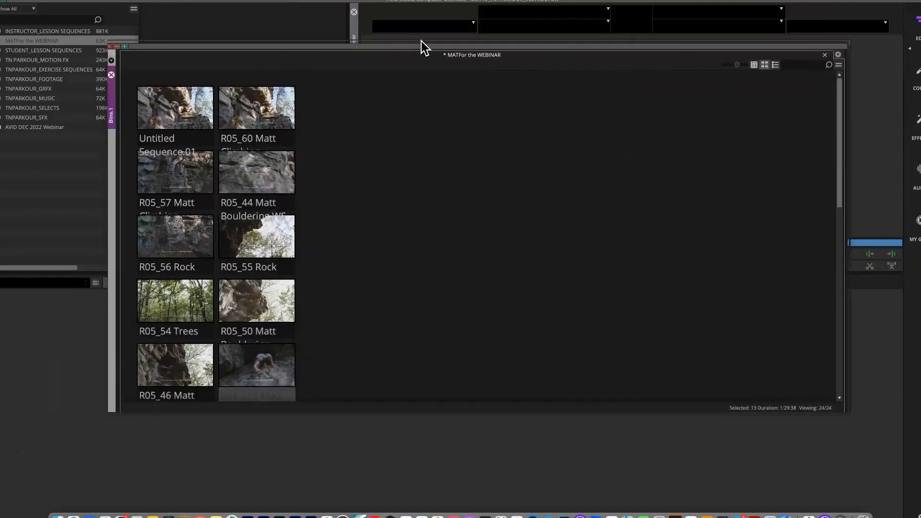
left_click_drag(421, 41, 424, 37)
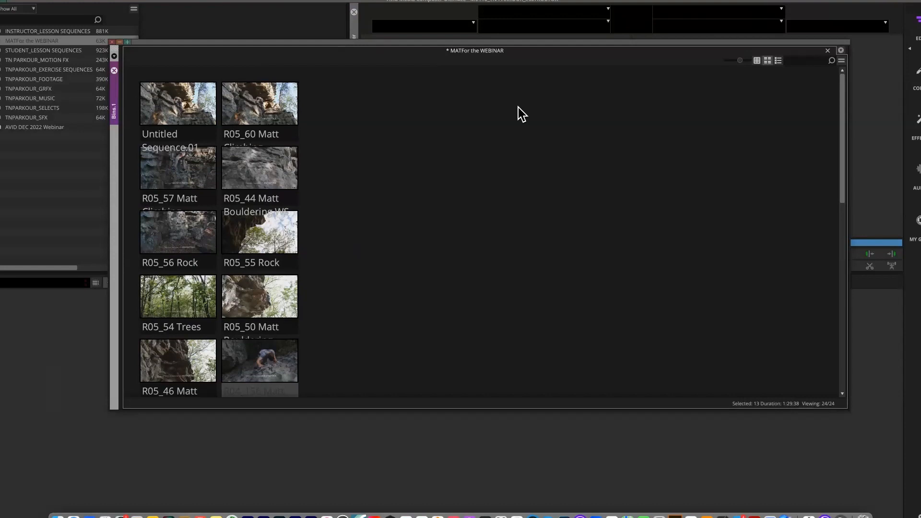
Show the bin in Text view and delete Untitled Sequence.01 from it.
left_click(178, 108)
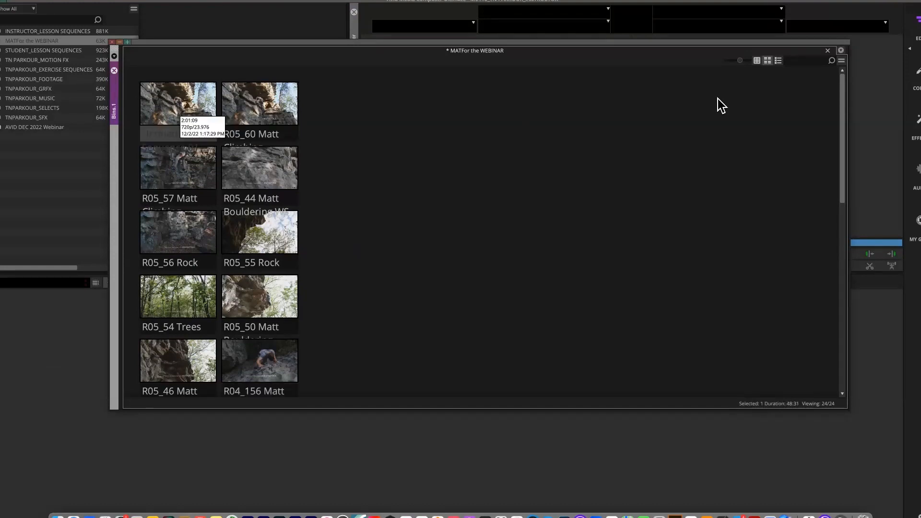
left_click(756, 61)
scroll(283, 120, "up", 3)
left_click(173, 90)
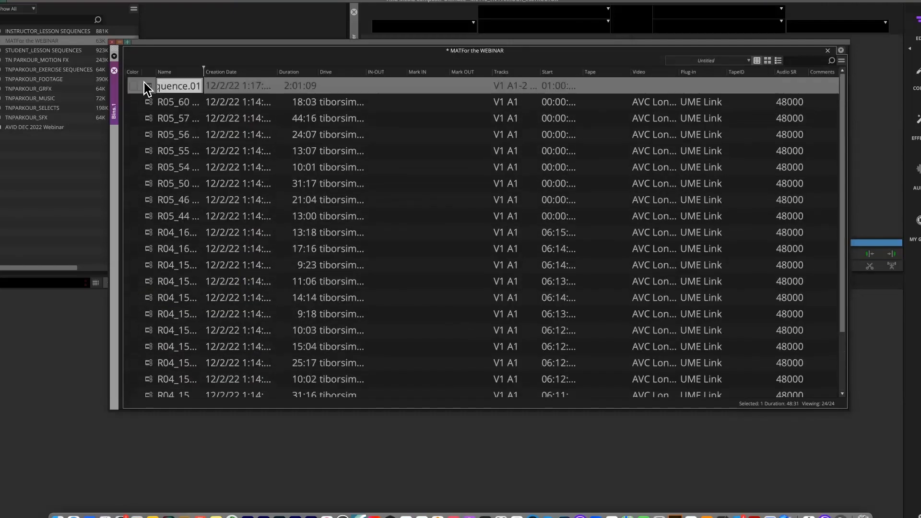
key("Return")
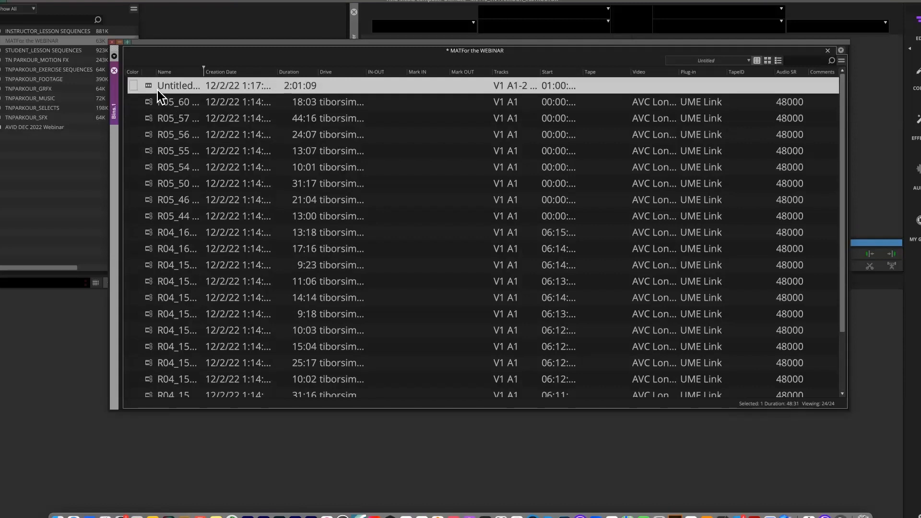
key("Delete")
left_click_drag(473, 216, 458, 193)
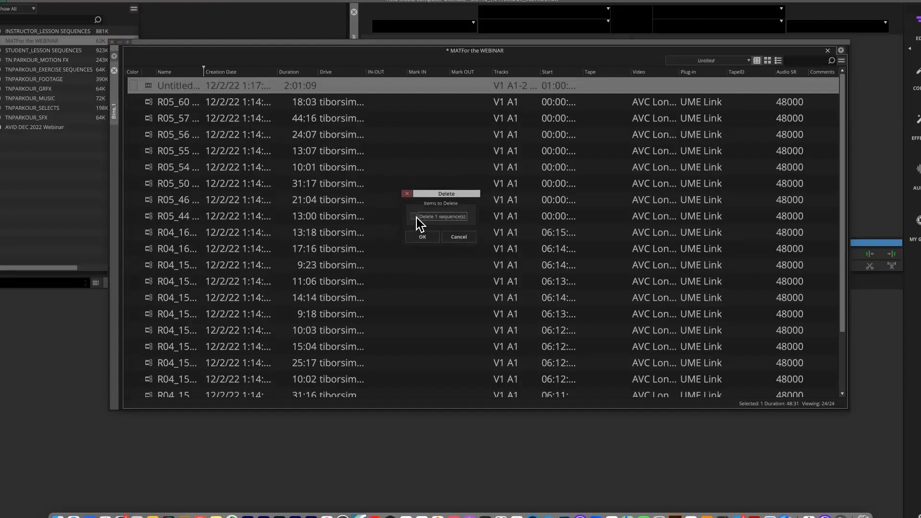
left_click(414, 216)
left_click(438, 239)
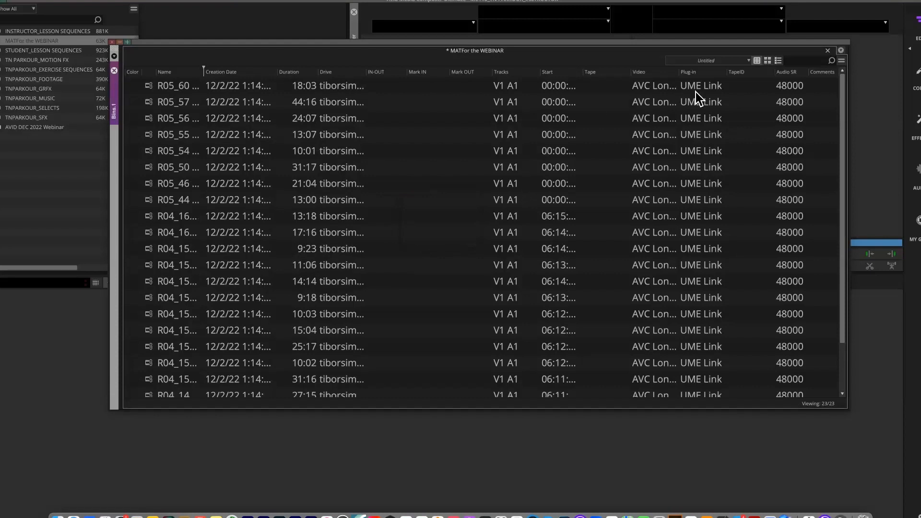
Return the bin to Frame view and start a diagonal cascade with R05_60, R05_44, R05_55 and R05_50.
left_click(768, 61)
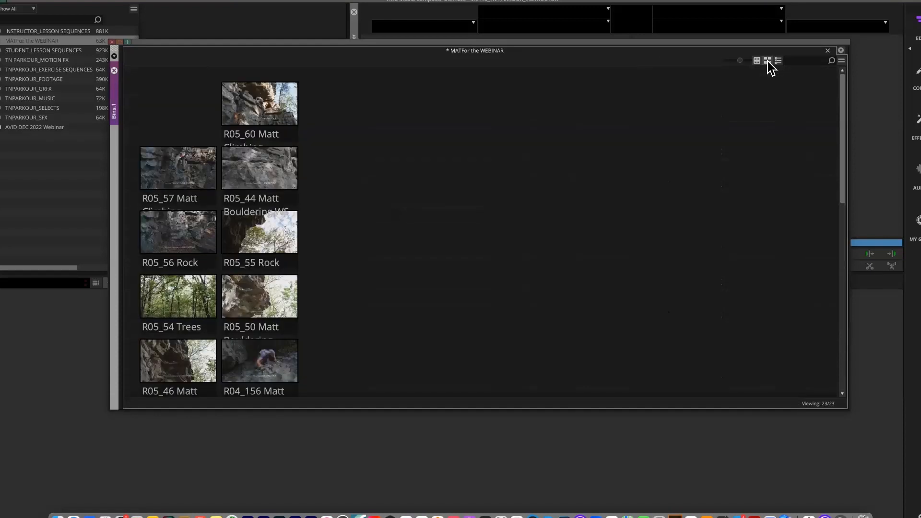
left_click_drag(244, 100, 376, 103)
left_click_drag(268, 171, 389, 167)
left_click_drag(281, 236, 494, 156)
left_click_drag(273, 304, 545, 193)
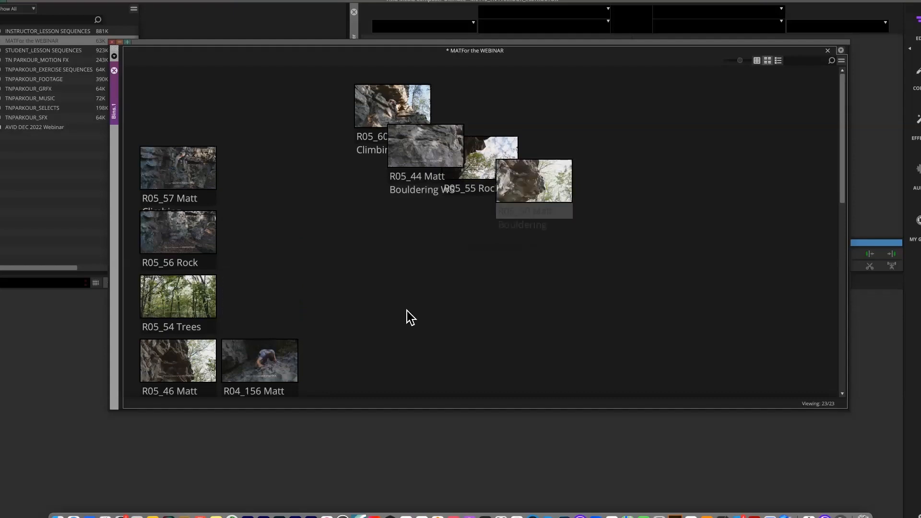
Extend the diagonal cascade with the frames R05_46, R04_161, R04_157 and R05_57.
scroll(389, 321, "down", 3)
scroll(269, 331, "up", 1)
scroll(184, 322, "up", 1)
left_click_drag(184, 321, 577, 159)
left_click_drag(281, 375, 617, 197)
left_click_drag(201, 367, 669, 195)
left_click_drag(179, 136, 715, 223)
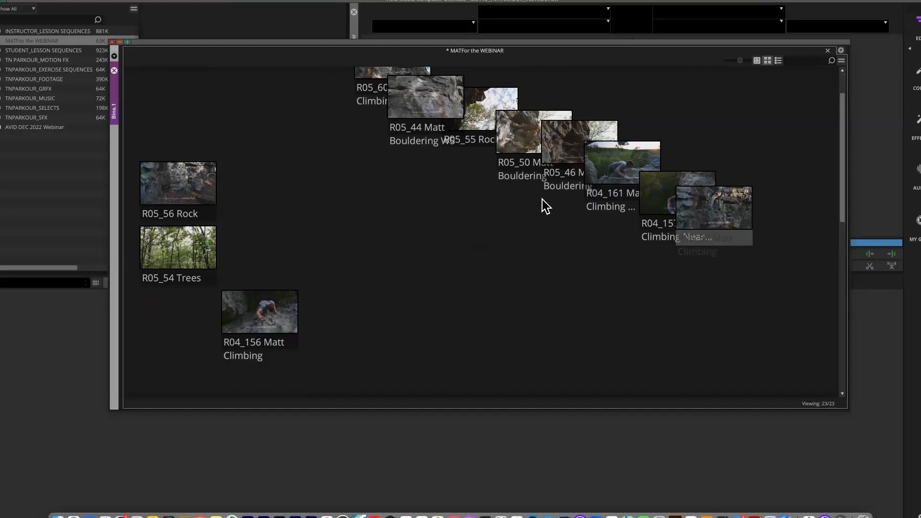
Select the eight cascaded clips and place them together in the timeline as a new sequence.
left_click_drag(785, 297, 348, 54)
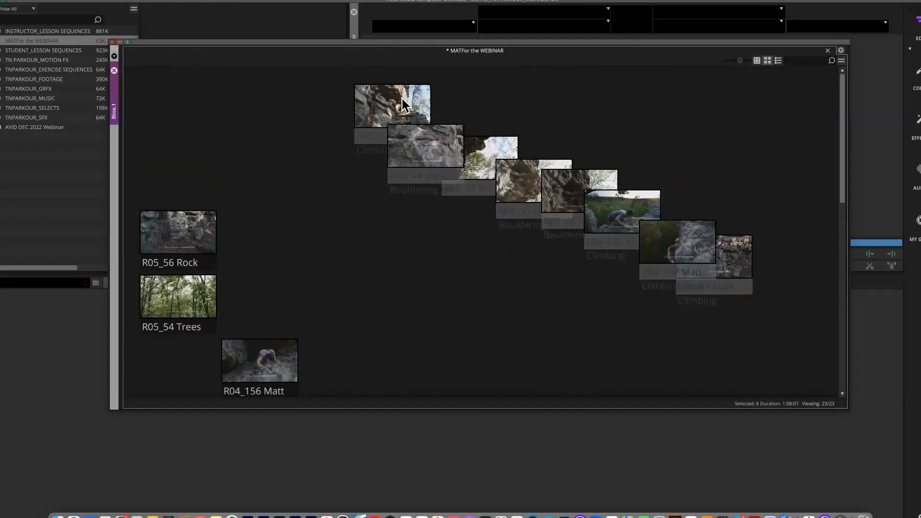
left_click_drag(61, 401, 55, 397)
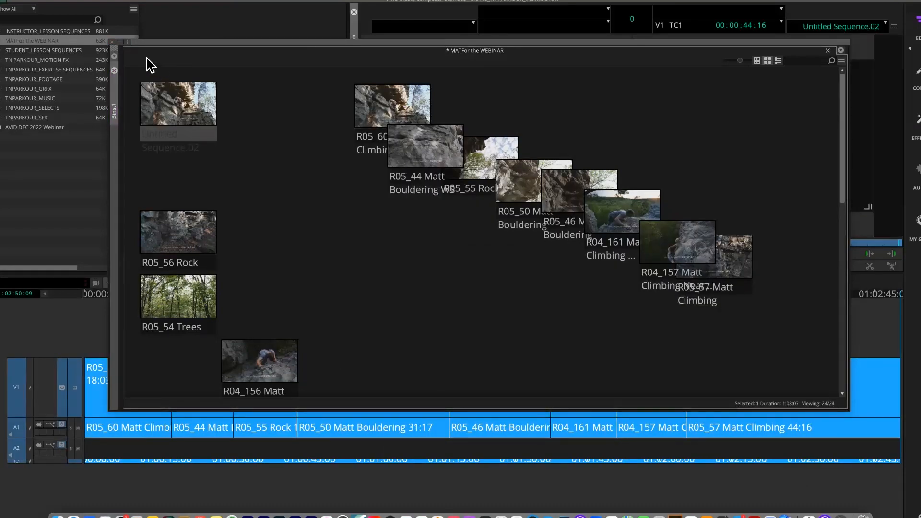
Switch the bin to Text view and rename the new sequence FRI DEC2 1320.
left_click(757, 61)
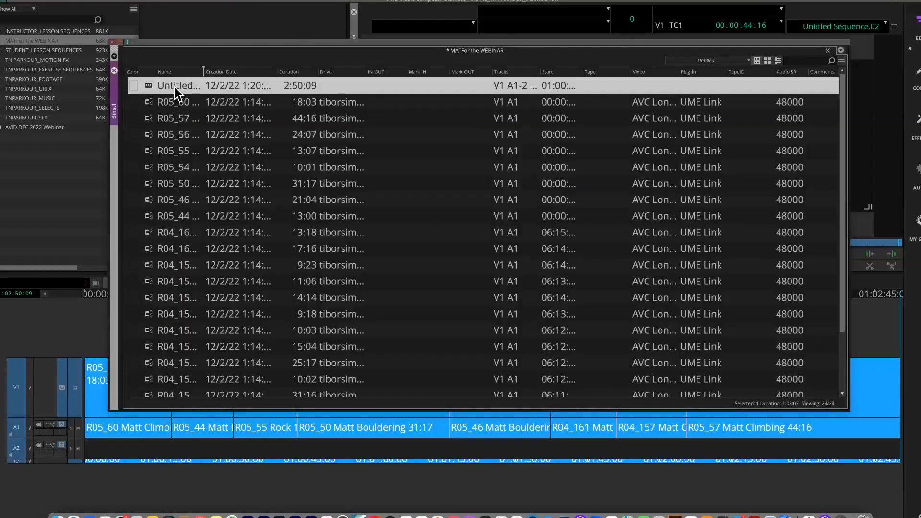
left_click(168, 87)
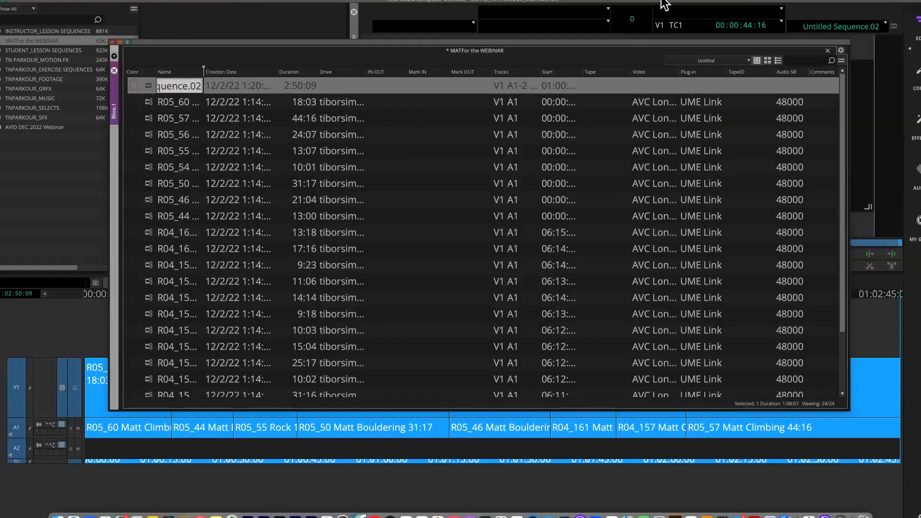
left_click(500, 22)
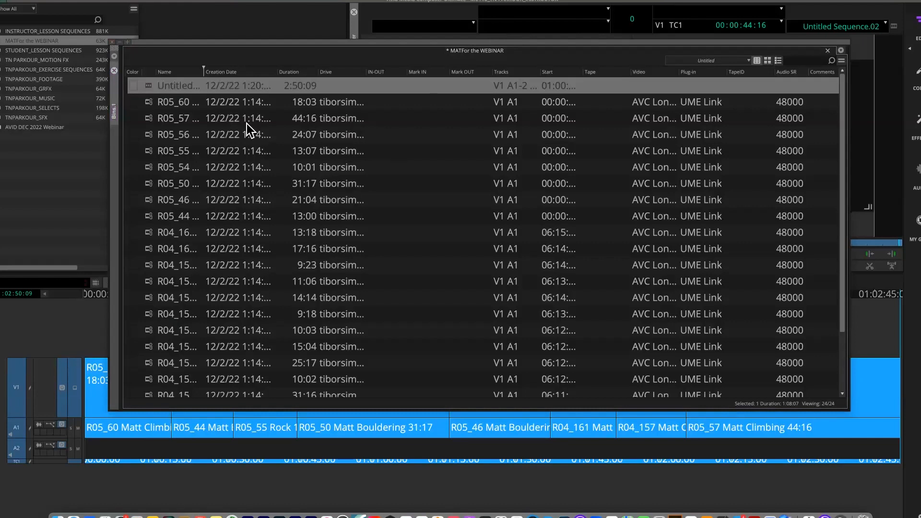
left_click(197, 84)
type("FRI DEC2")
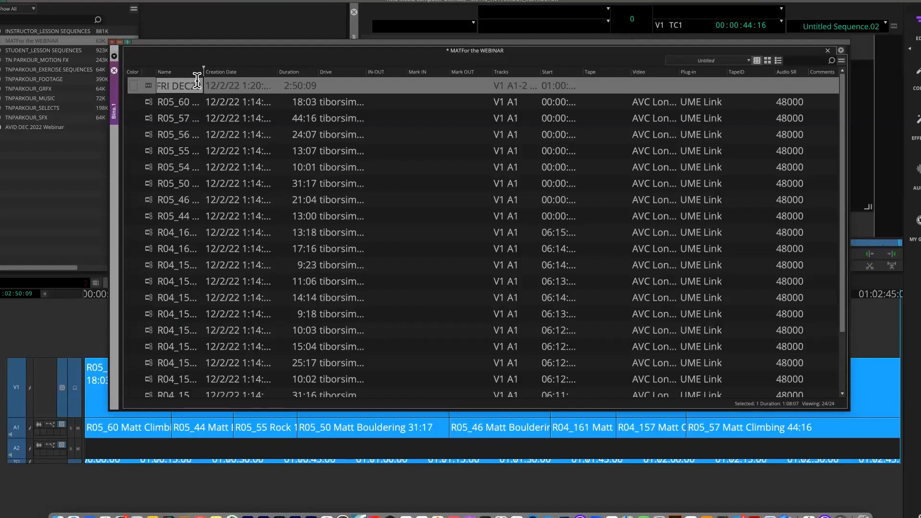
key("BackSpace")
type("1320")
key("Return")
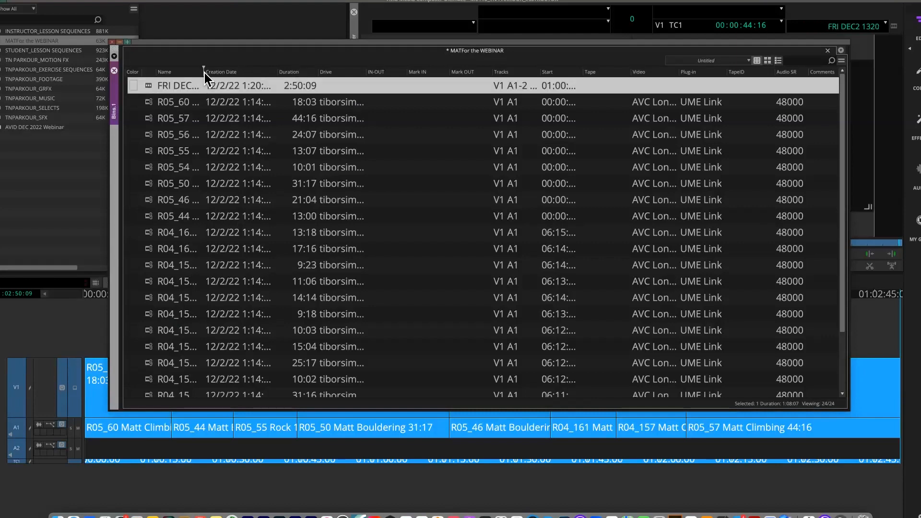
Widen the bin's Name column to fit the clip names and load the FRI DEC2 1320 sequence.
left_click_drag(205, 72, 304, 78)
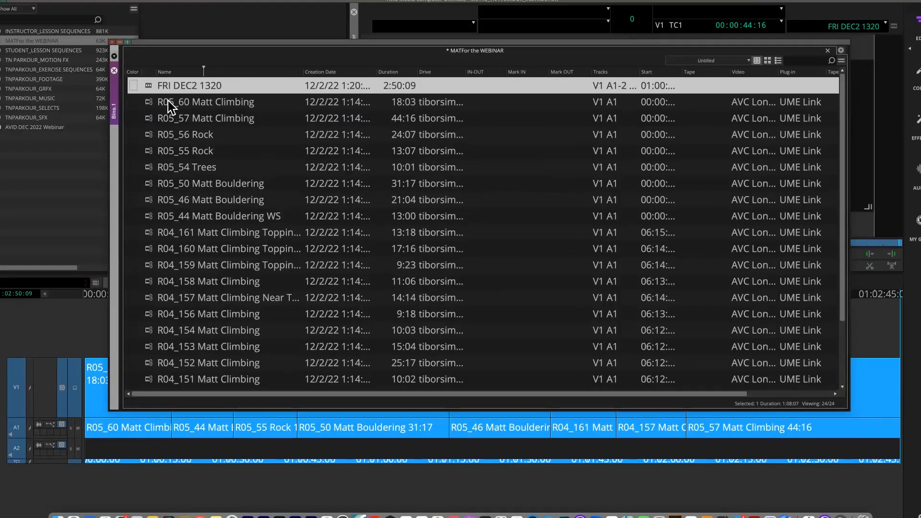
double_click(148, 85)
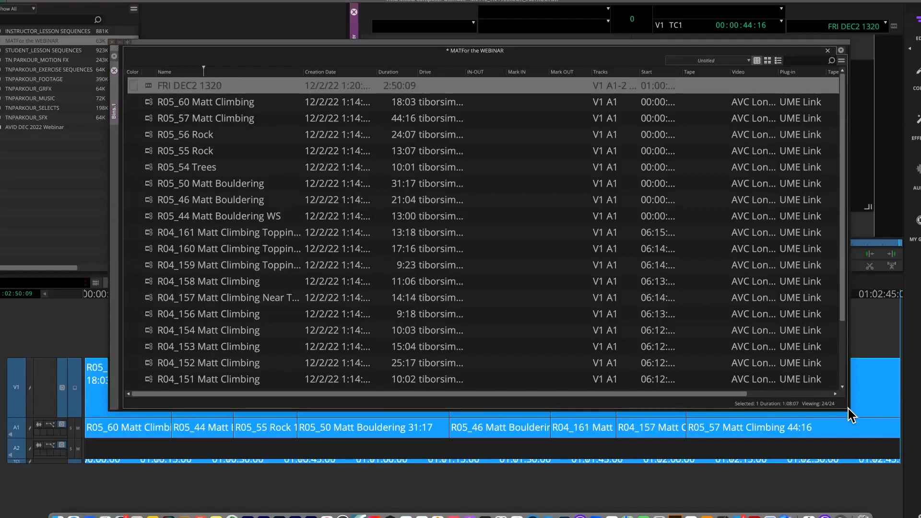
Return the MATFor the WEBINAR bin to its place beside the Composer and narrow it to give the monitors more room.
left_click_drag(232, 48, 236, 77)
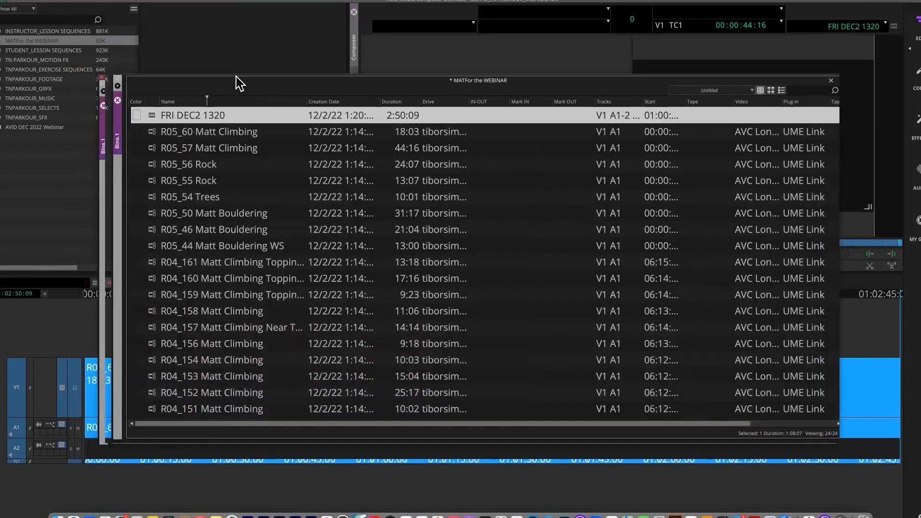
left_click_drag(522, 89, 273, 36)
left_click_drag(705, 244, 493, 242)
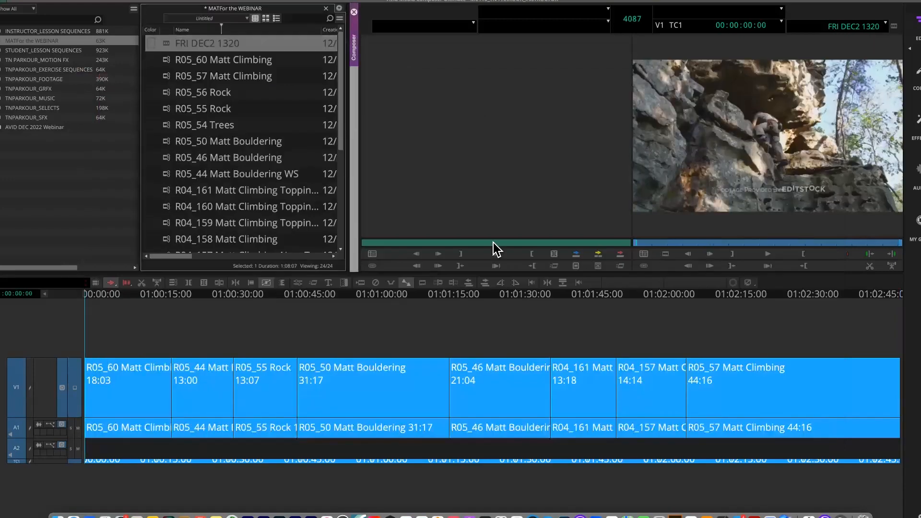
left_click_drag(347, 185, 265, 180)
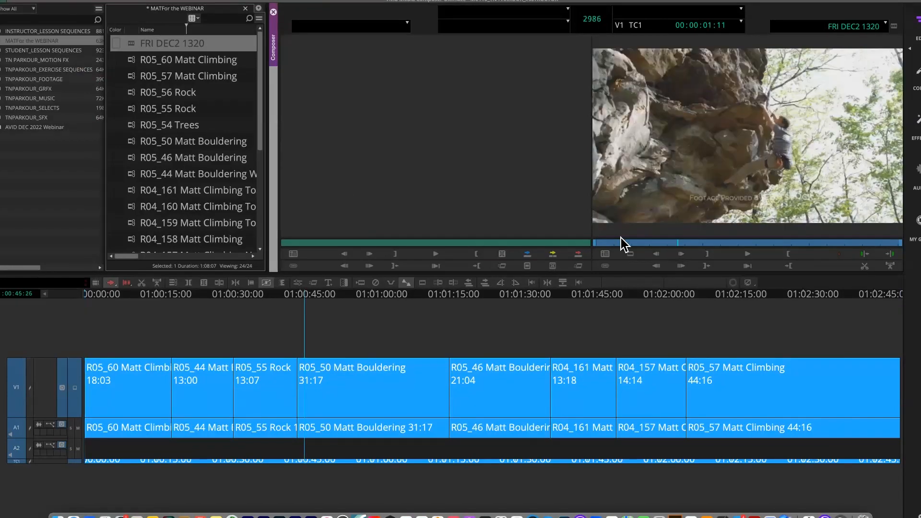
Park the playhead about nine seconds into the first clip, then hide clip durations and finally all clip text in the timeline.
key("Home")
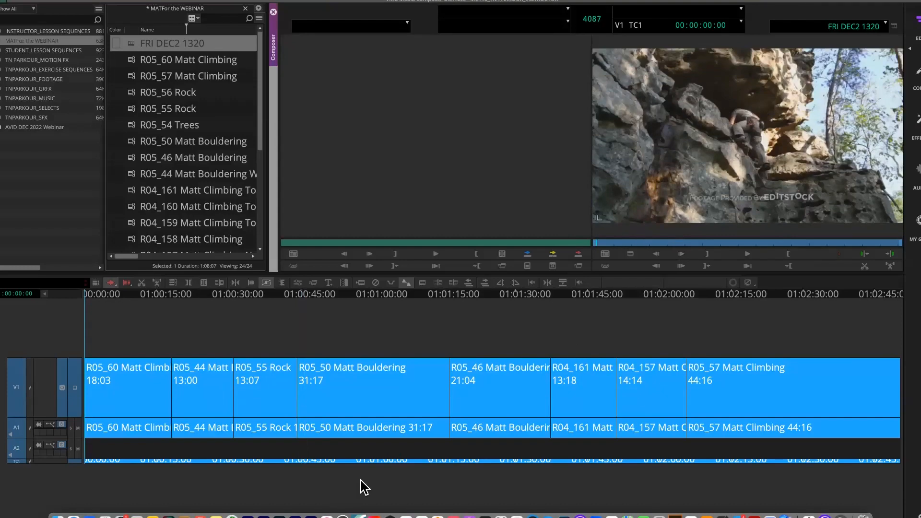
left_click_drag(107, 292, 131, 327)
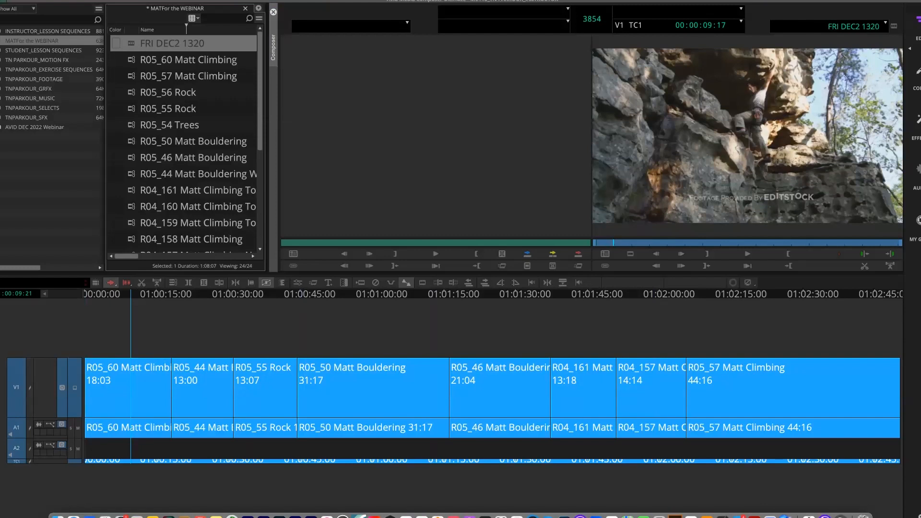
left_click(2, 515)
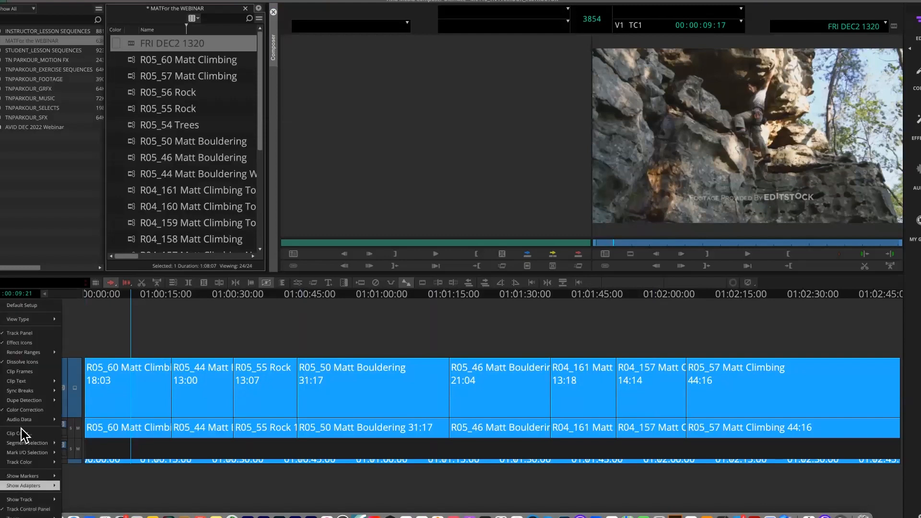
mouse_move(16, 386)
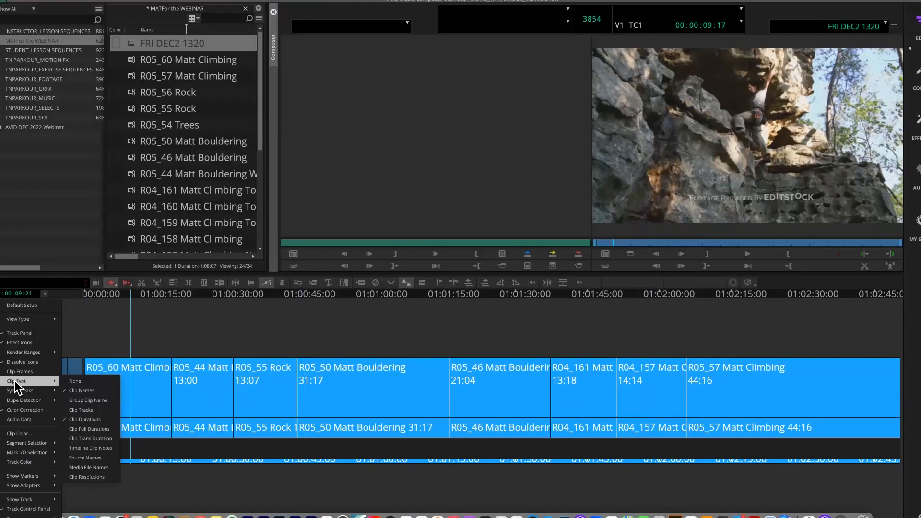
left_click(87, 416)
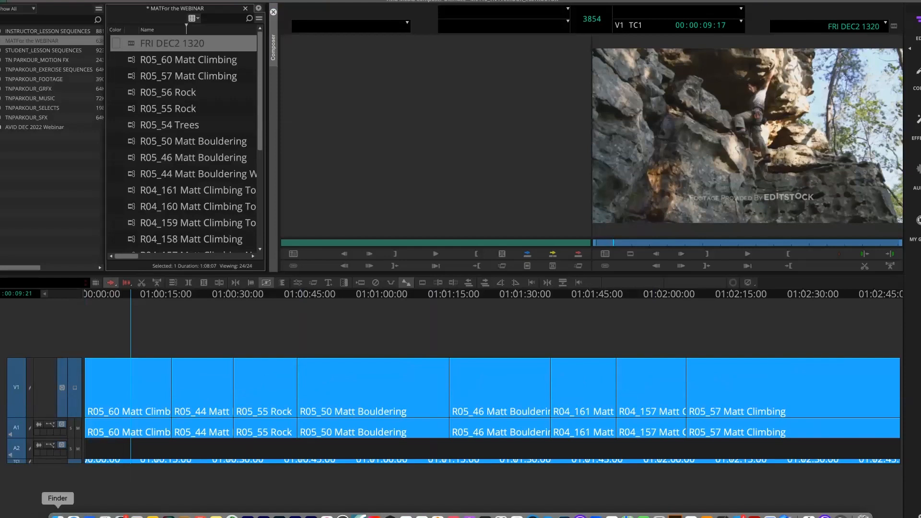
left_click(4, 513)
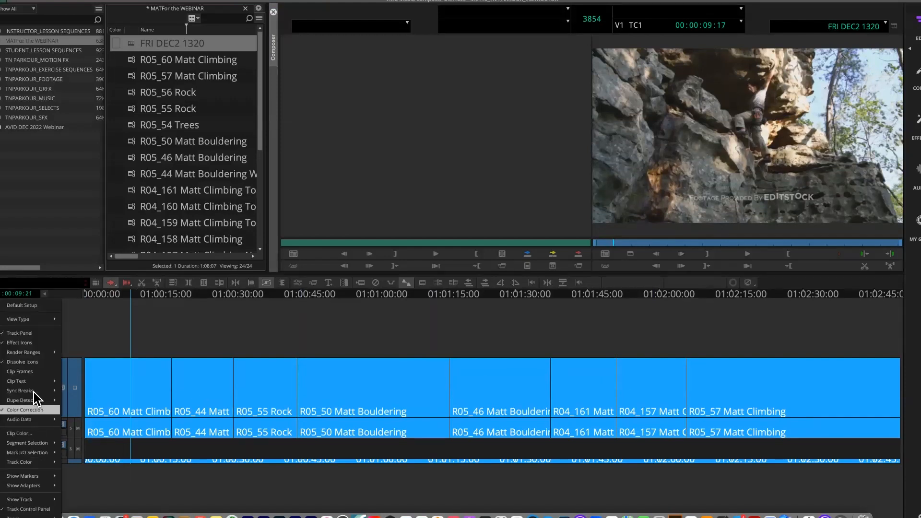
mouse_move(30, 382)
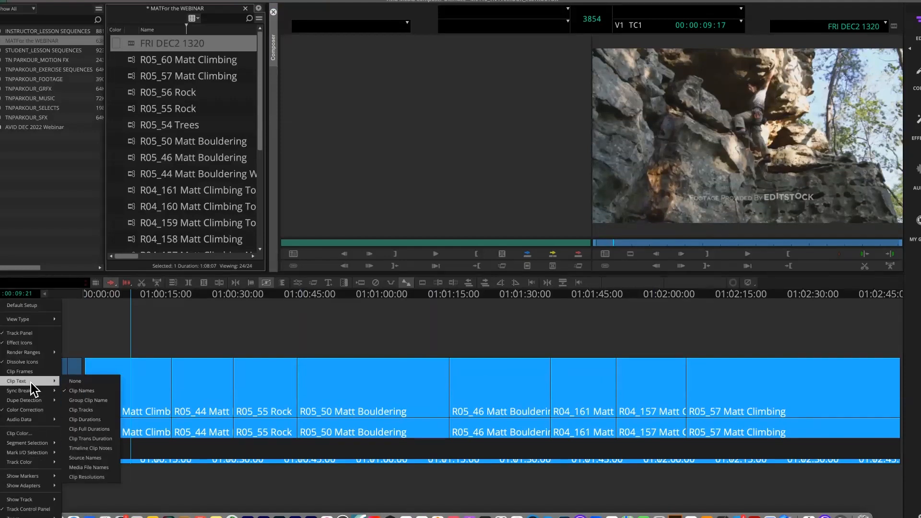
left_click(77, 380)
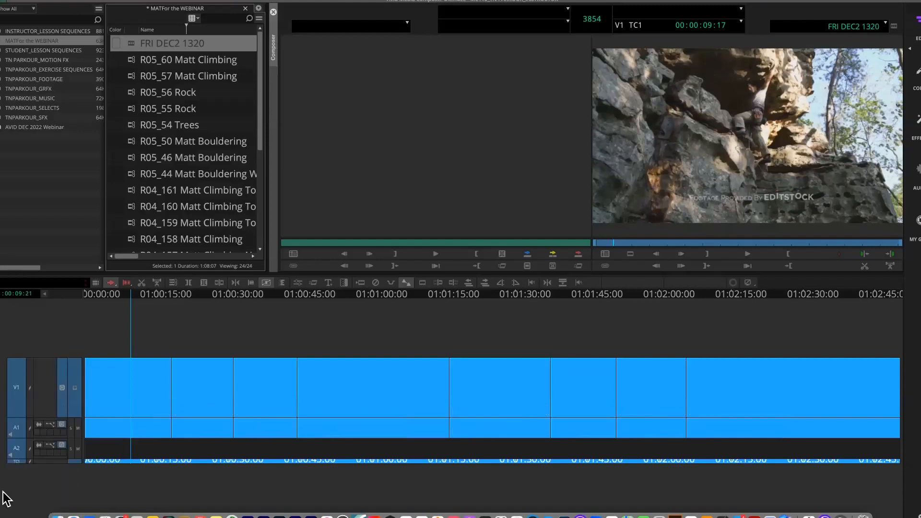
Display Clip Durations as the only clip text on the timeline segments.
left_click(4, 513)
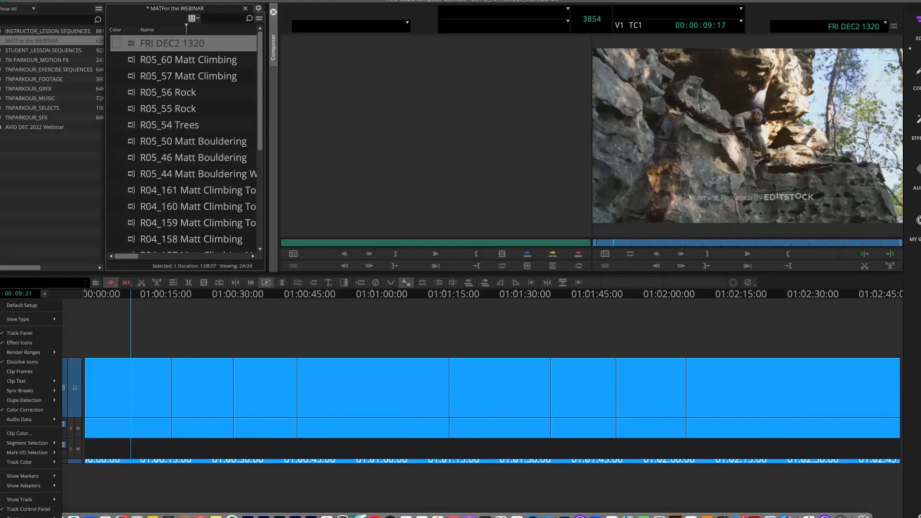
key("Escape")
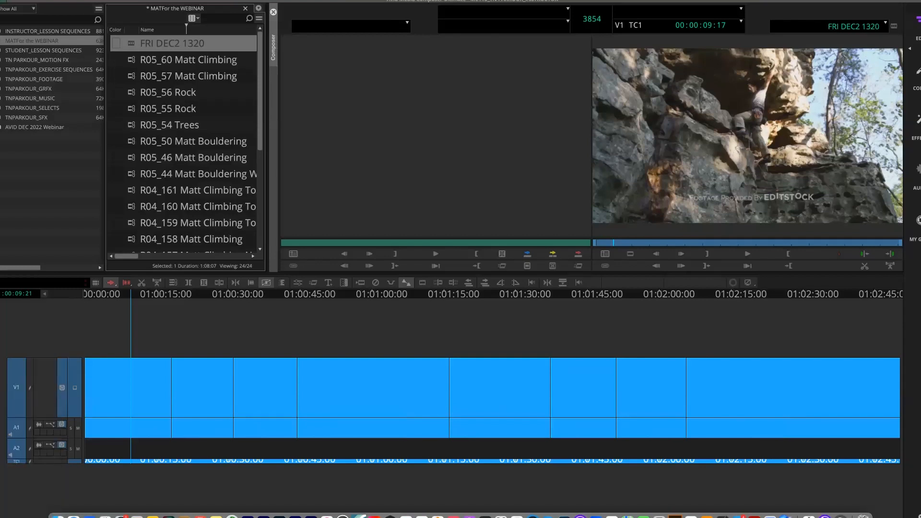
left_click(3, 516)
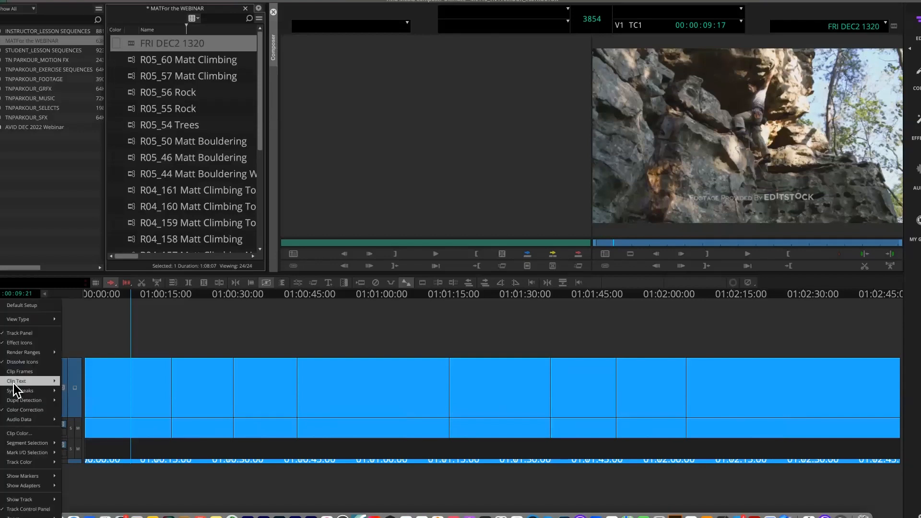
mouse_move(14, 384)
left_click(105, 418)
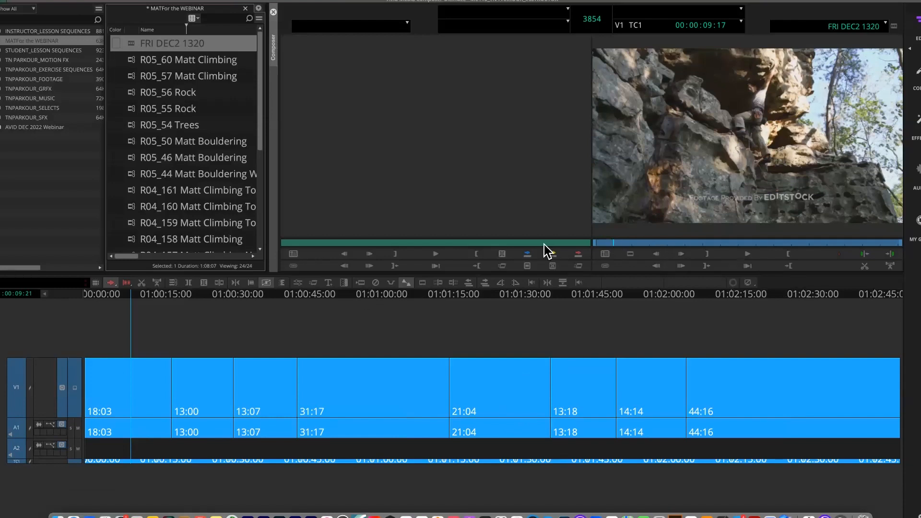
Return the playhead to the start of the sequence and turn on Clip Frames for the timeline.
left_click_drag(613, 240, 507, 241)
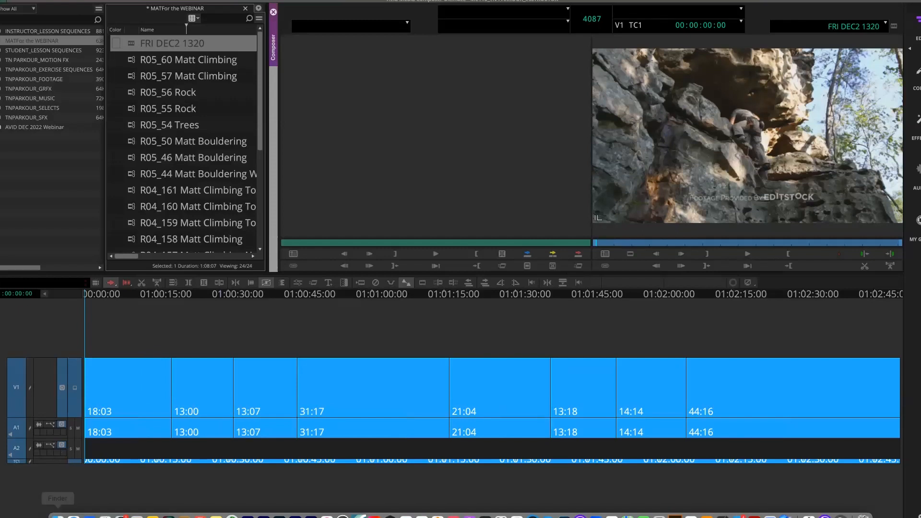
left_click(3, 514)
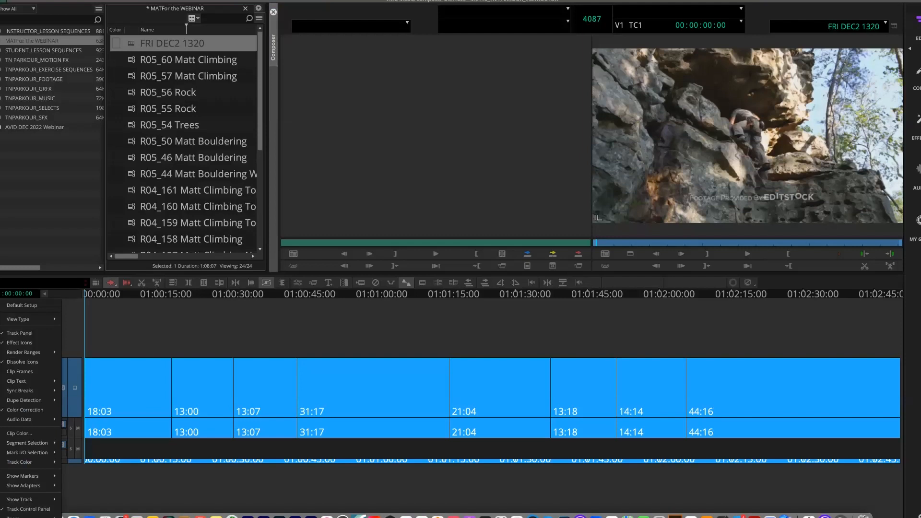
mouse_move(36, 353)
left_click(35, 370)
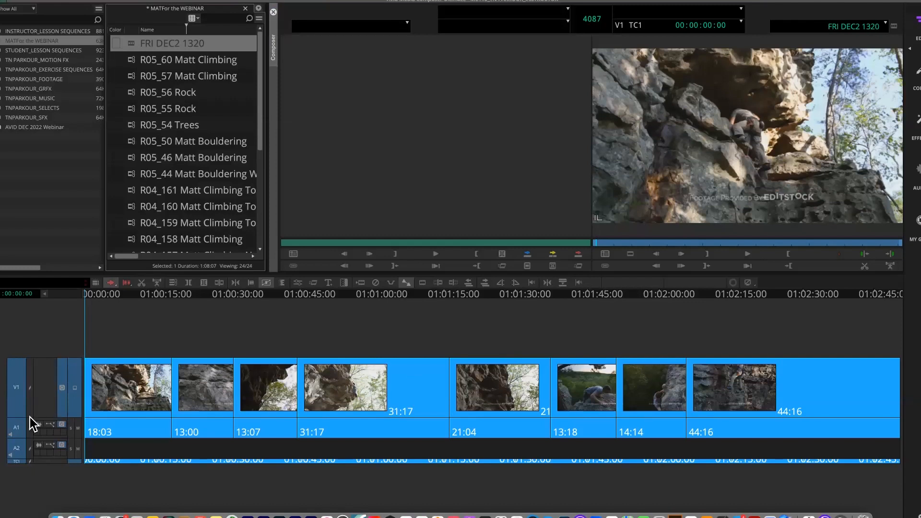
Reduce the height of track V1, make track A1 taller, and park the playhead at the start of the sequence.
left_click_drag(26, 417, 27, 389)
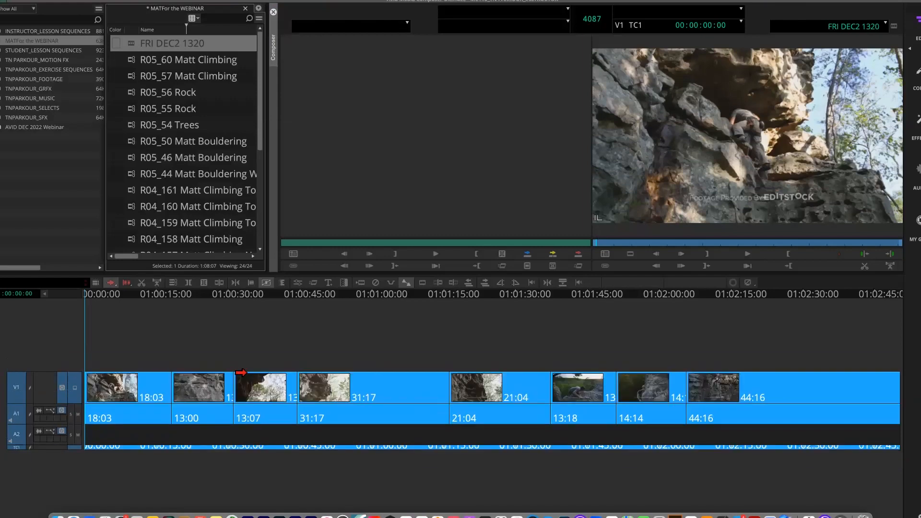
left_click_drag(17, 441, 17, 434)
left_click_drag(464, 298, 62, 317)
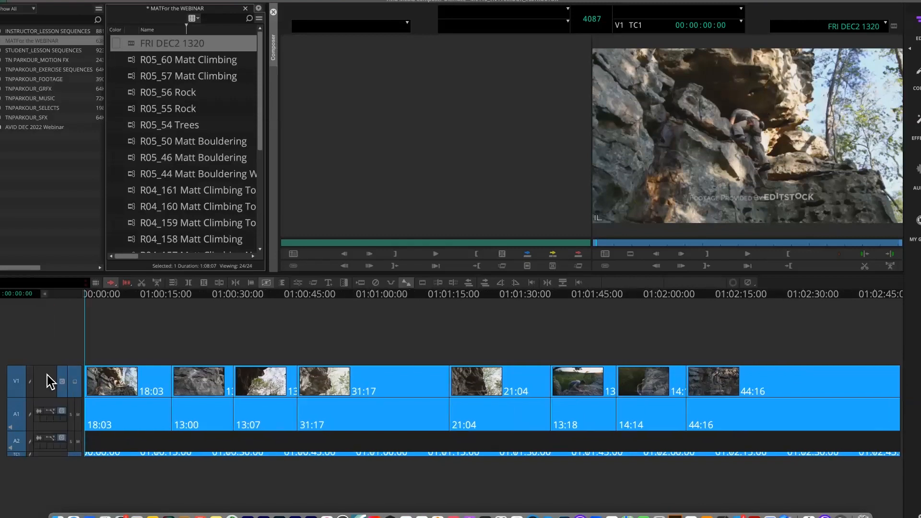
Preview the waveform on track A1, hide it again, and check the timeline's Audio Data display options.
left_click(39, 412)
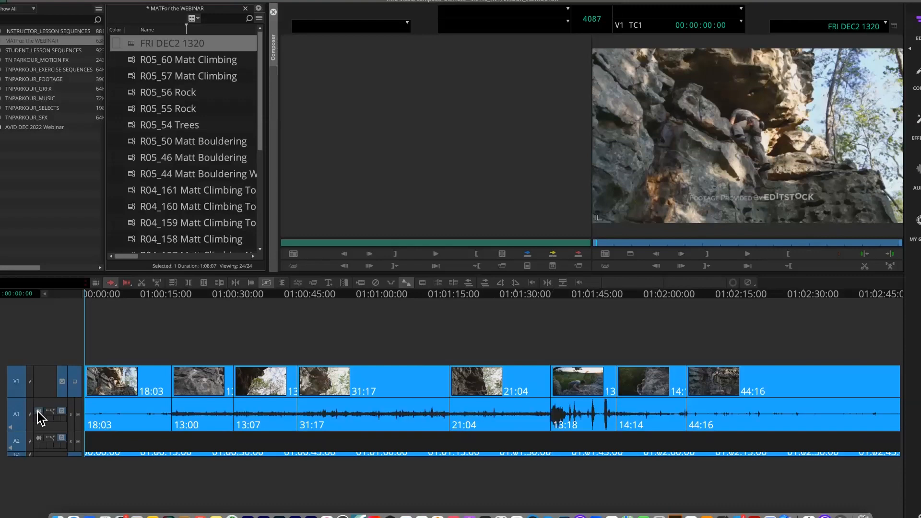
left_click(39, 412)
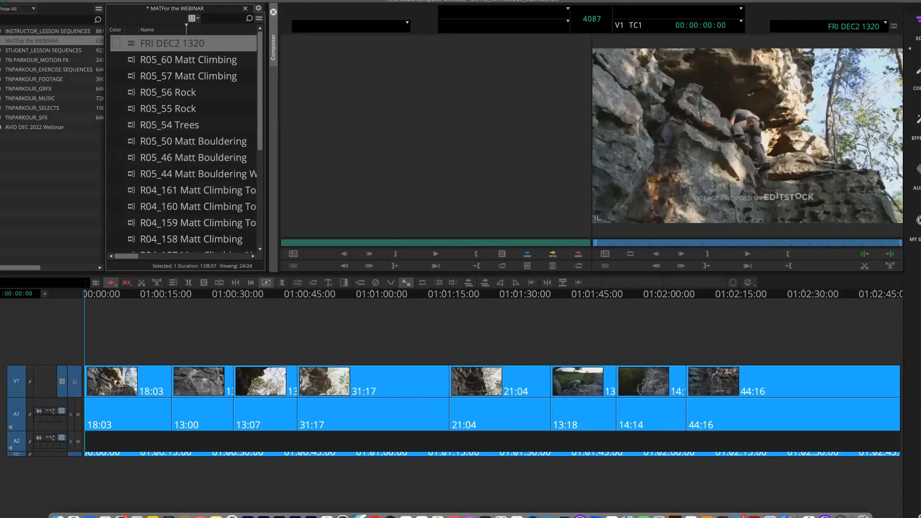
left_click(7, 516)
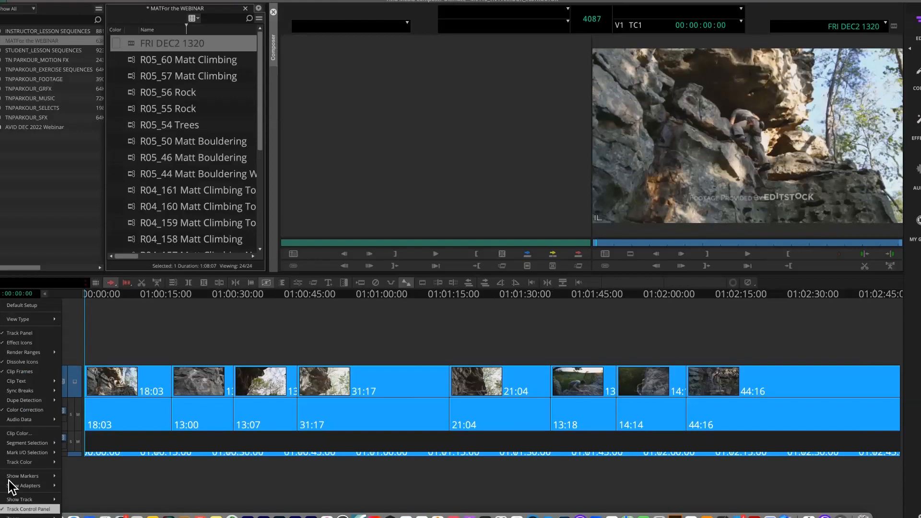
mouse_move(19, 427)
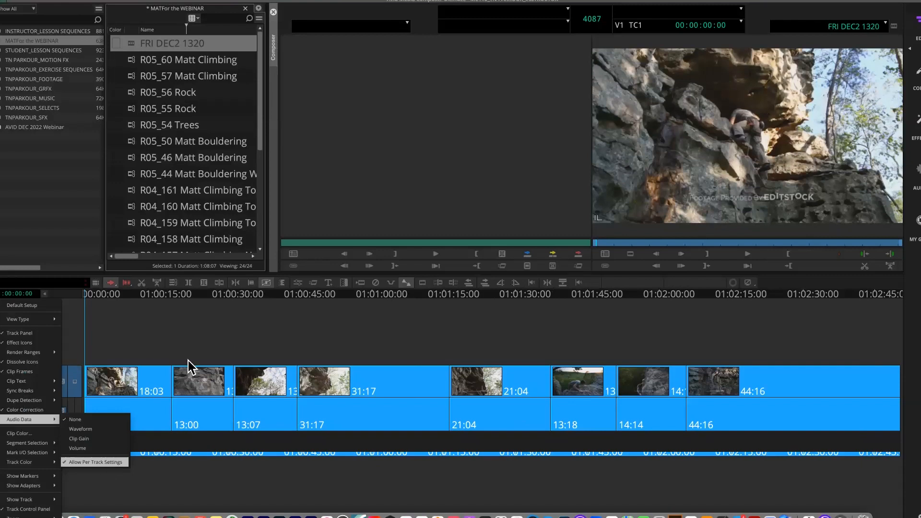
left_click(208, 335)
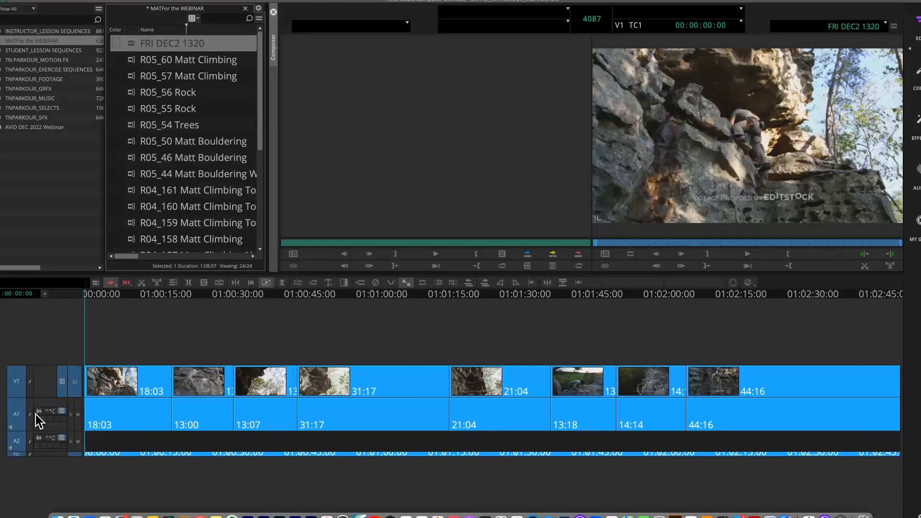
Show the waveform on track A1 and enlarge its drawn amplitude by four increments.
left_click(36, 411)
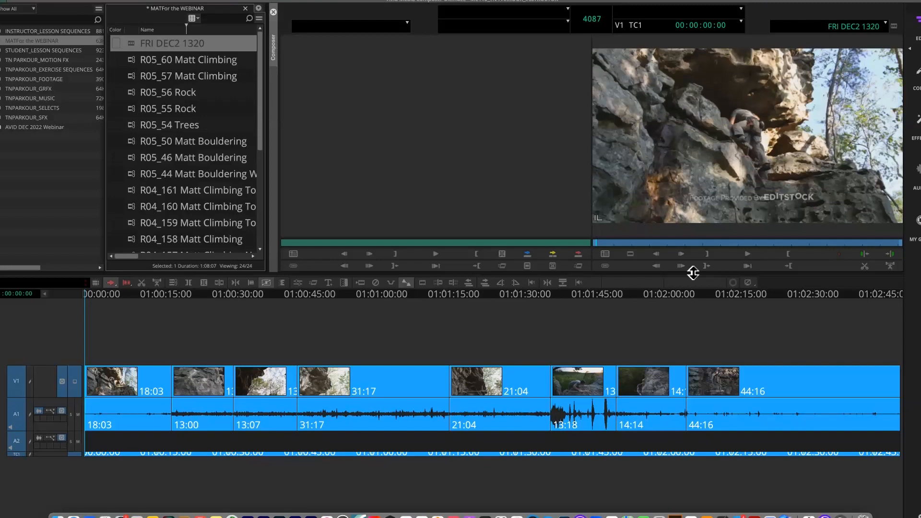
key("alt+super+l")
key("alt+super+l")
key("alt+super+l")
key("alt+super+l")
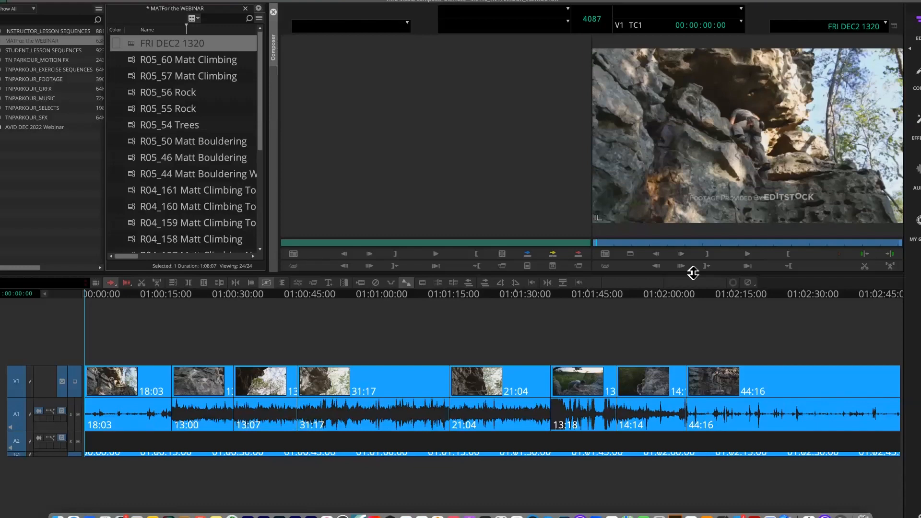
Zoom the timeline in on the opening clips and back out to the whole sequence.
key("Down")
key("Down")
key("Down")
key("Down")
key("Up")
key("Up")
key("Up")
key("Up")
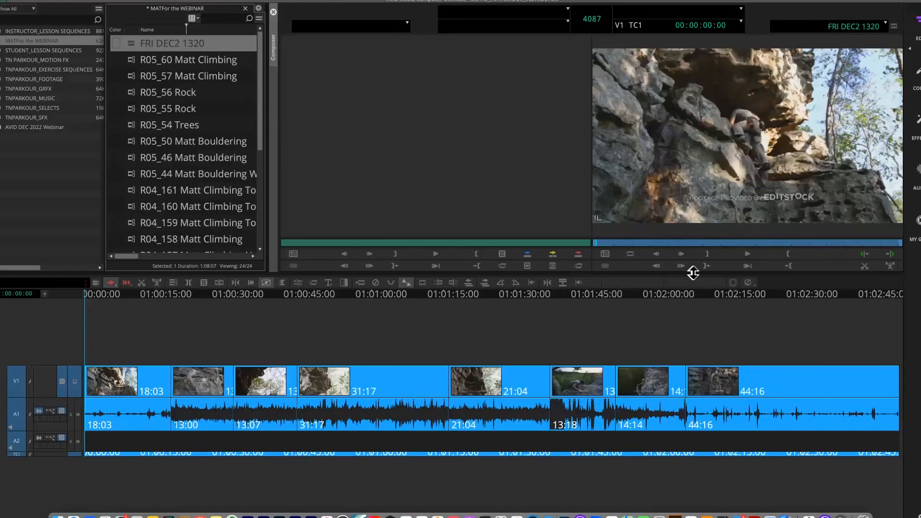
key("Up")
key("Up")
key("Up")
key("Down")
key("Down")
key("Down")
key("Down")
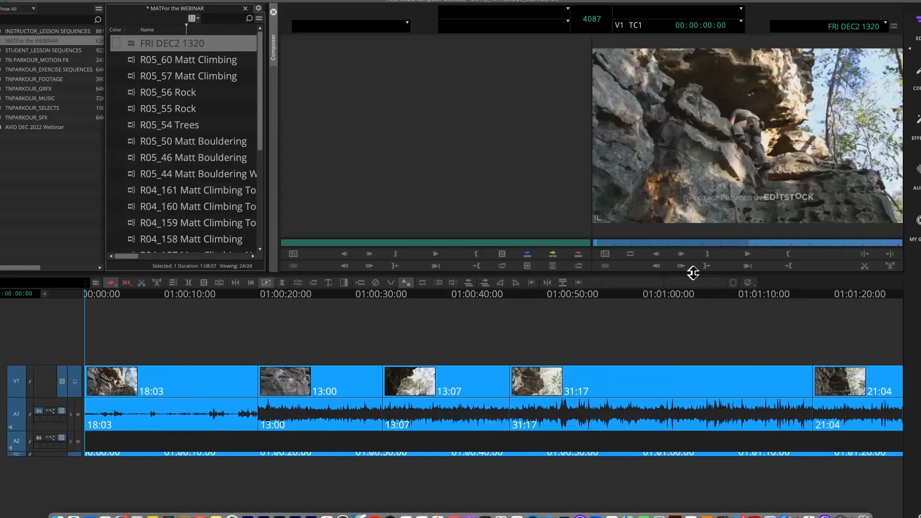
key("Up")
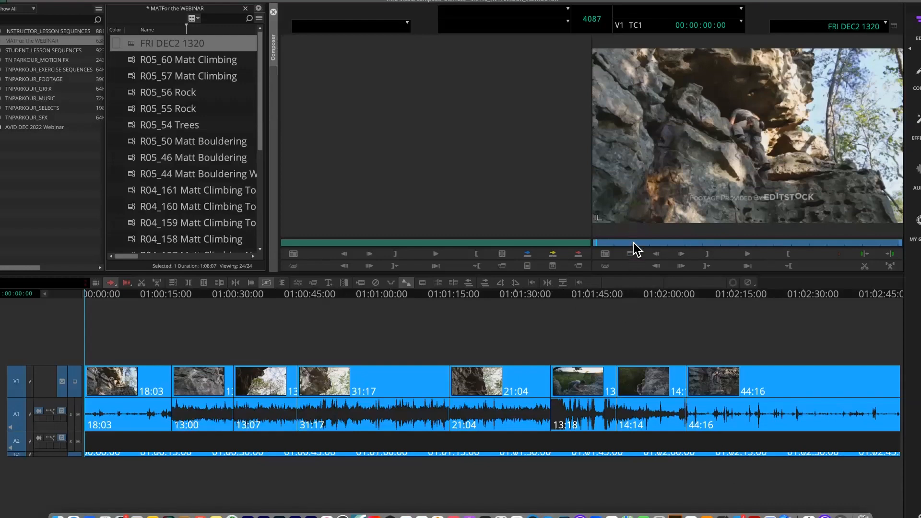
Park the playhead at the sequence start and move it forward five seconds by numeric entry.
left_click_drag(634, 240, 522, 248)
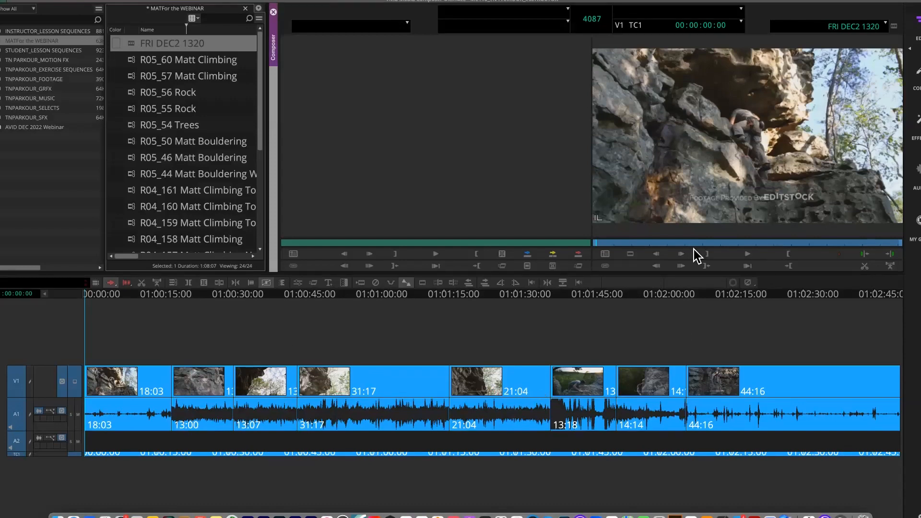
left_click_drag(646, 243, 549, 244)
type("+5")
key("Return")
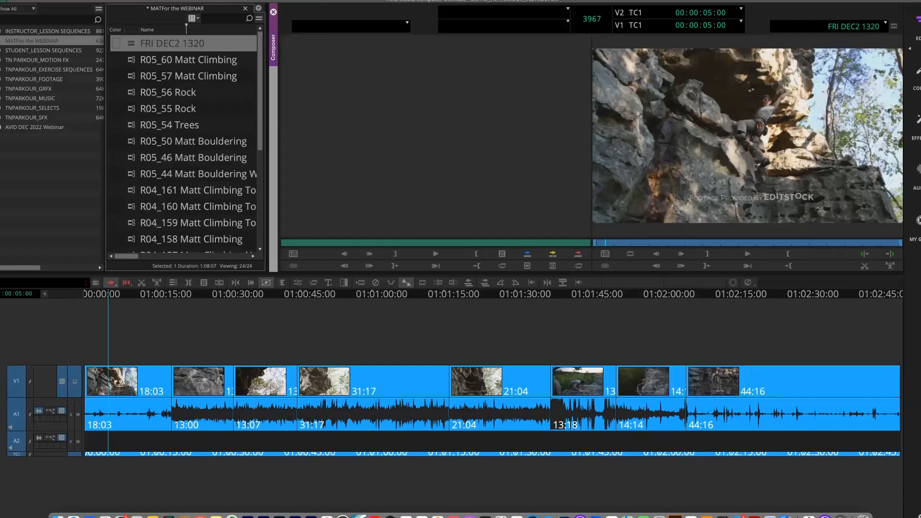
Turn off Clip Frames in the timeline and hide the waveform on track A1.
left_click(4, 516)
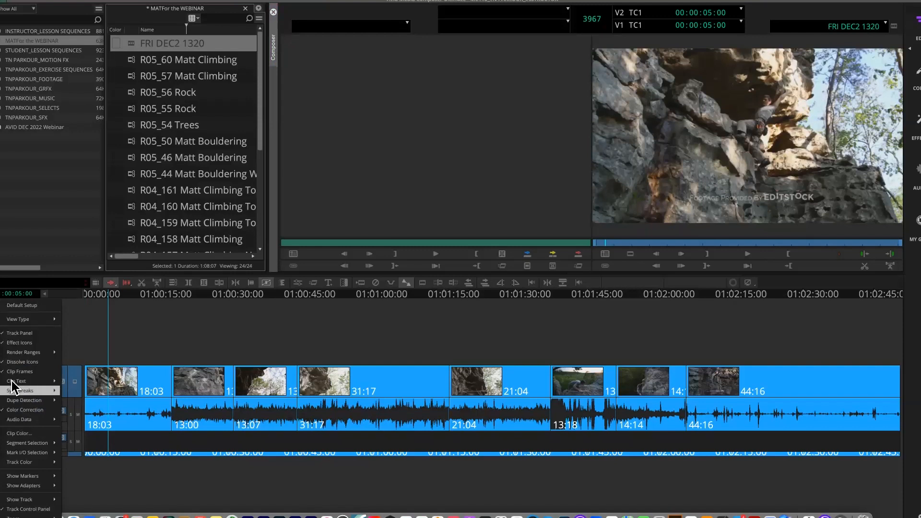
left_click(24, 369)
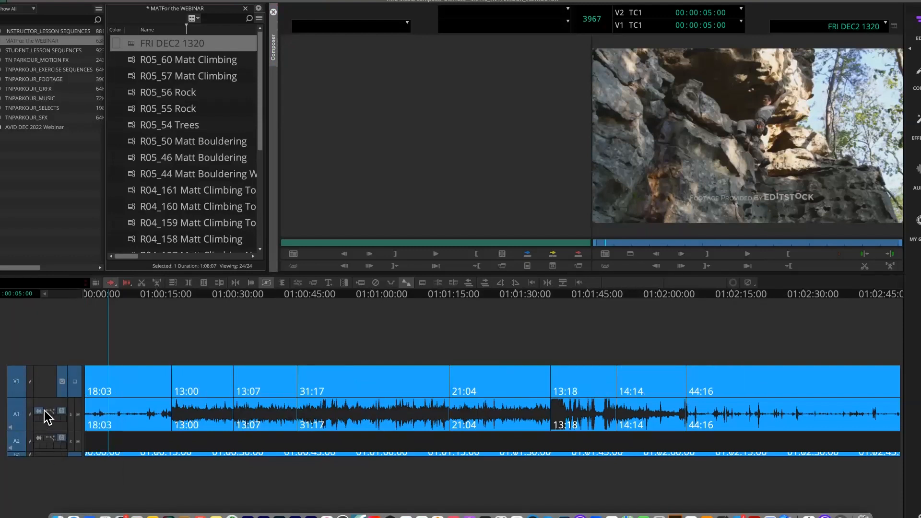
left_click(38, 410)
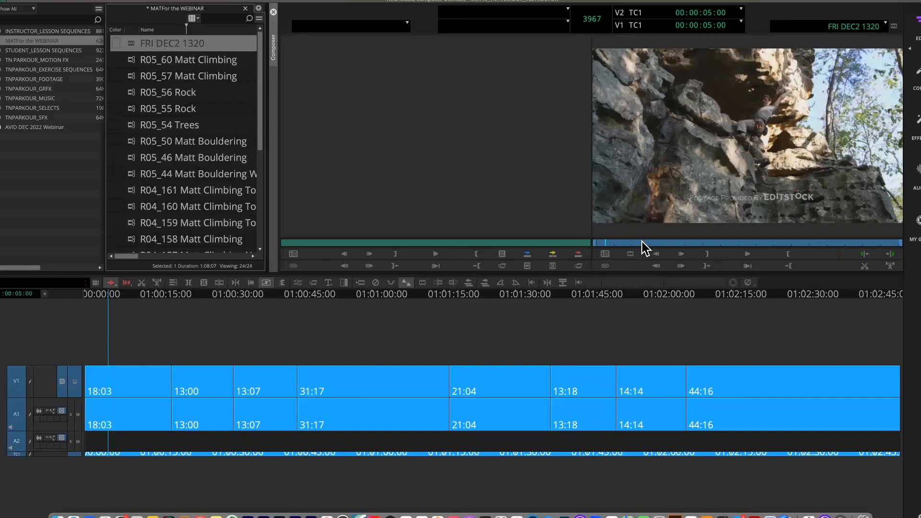
Park the playhead five seconds into the first clip and remove the clip's tail after that point.
left_click_drag(641, 242, 542, 247)
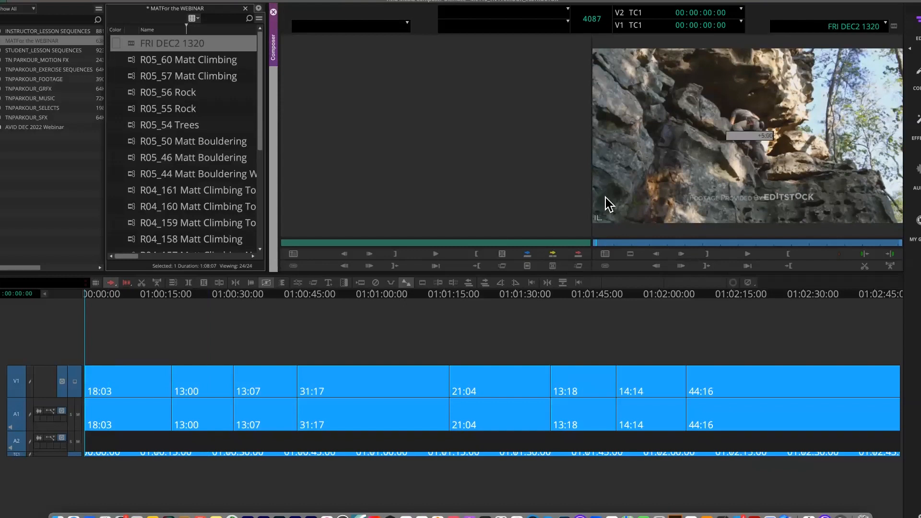
key("Return")
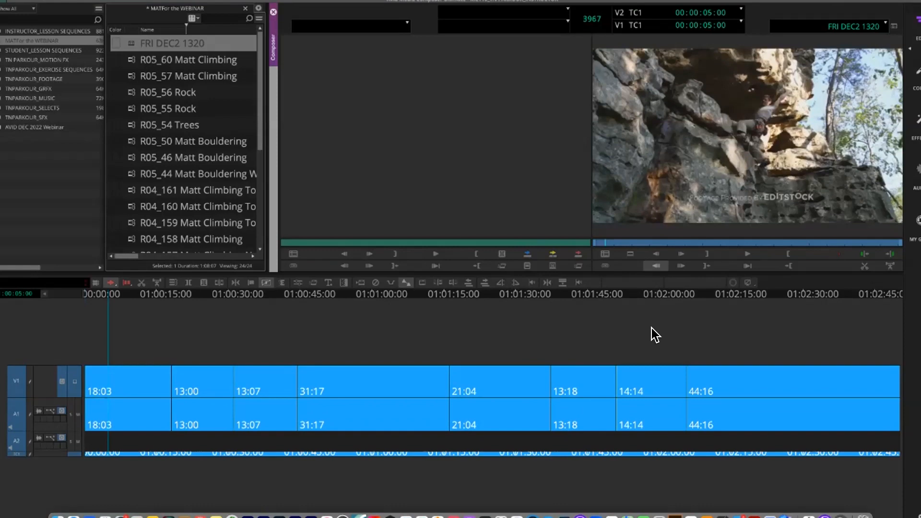
left_click(15, 442)
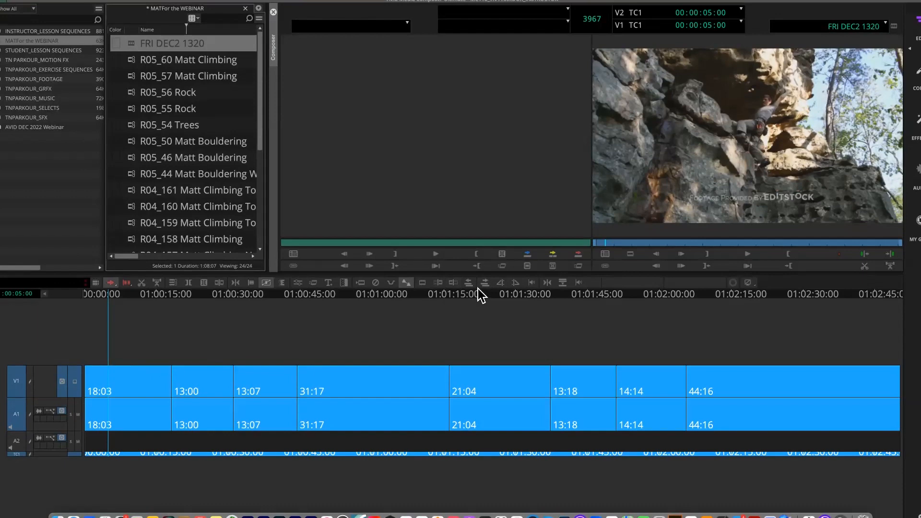
left_click(458, 283)
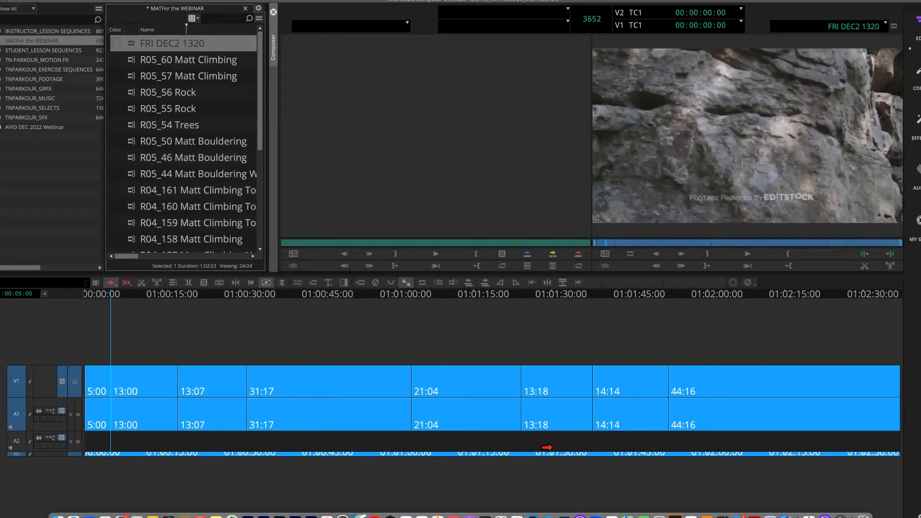
Shorten the second and third clips to five seconds each by advancing +500 and cutting off their tails.
type("+500")
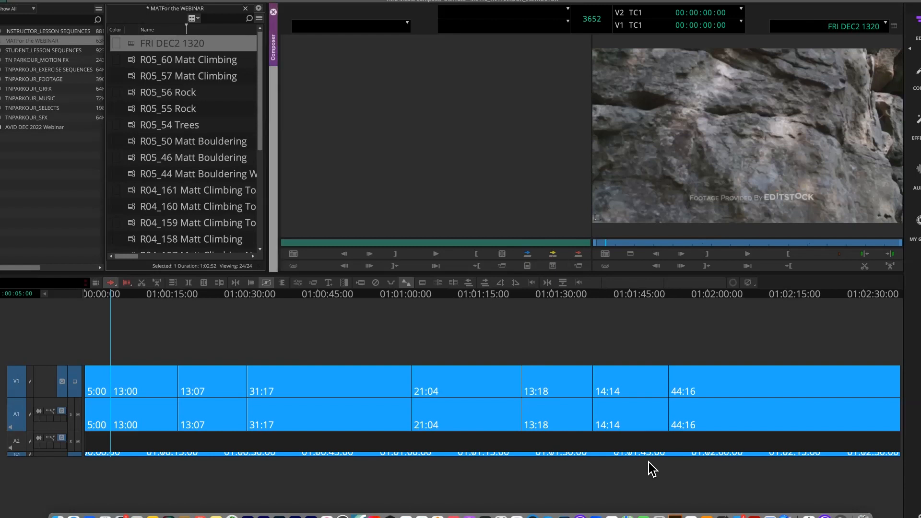
key("Return")
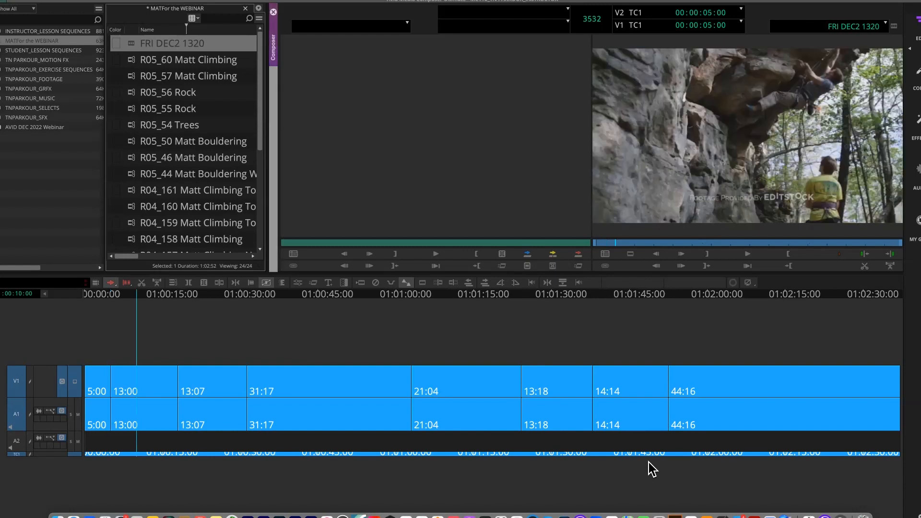
left_click(456, 282)
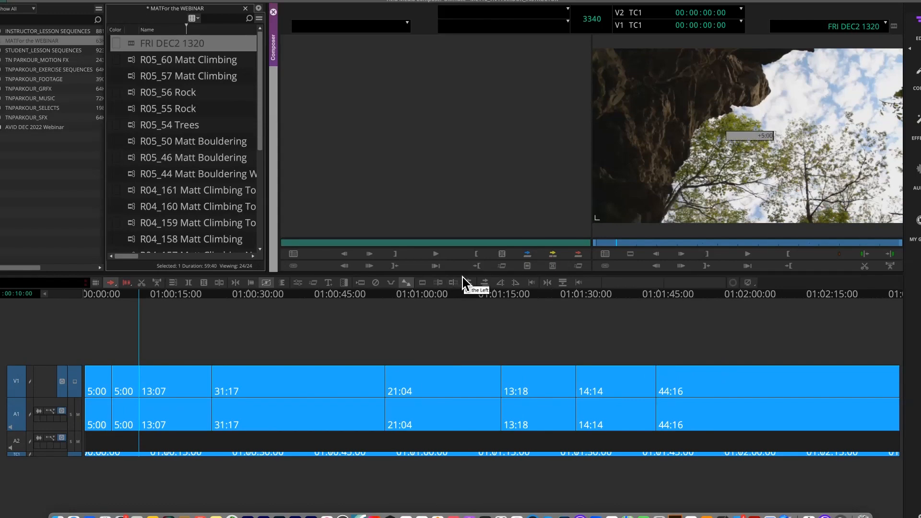
key("Return")
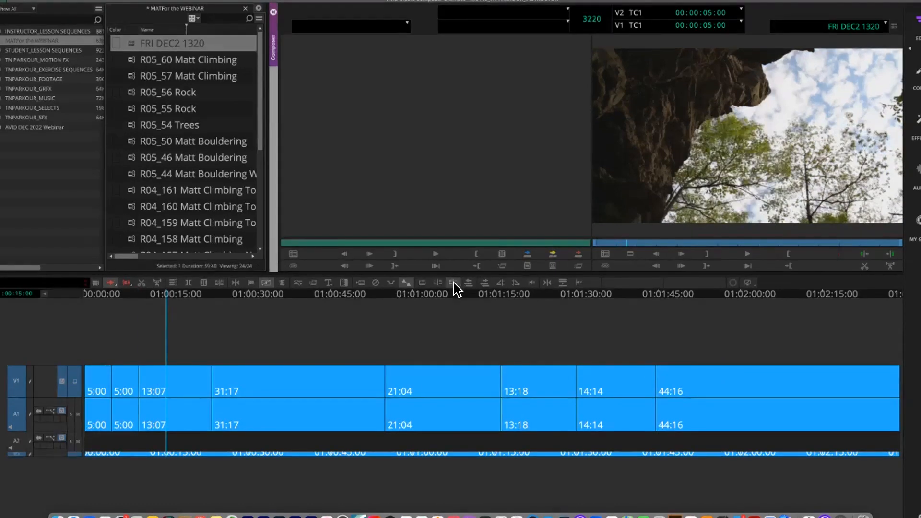
left_click(455, 282)
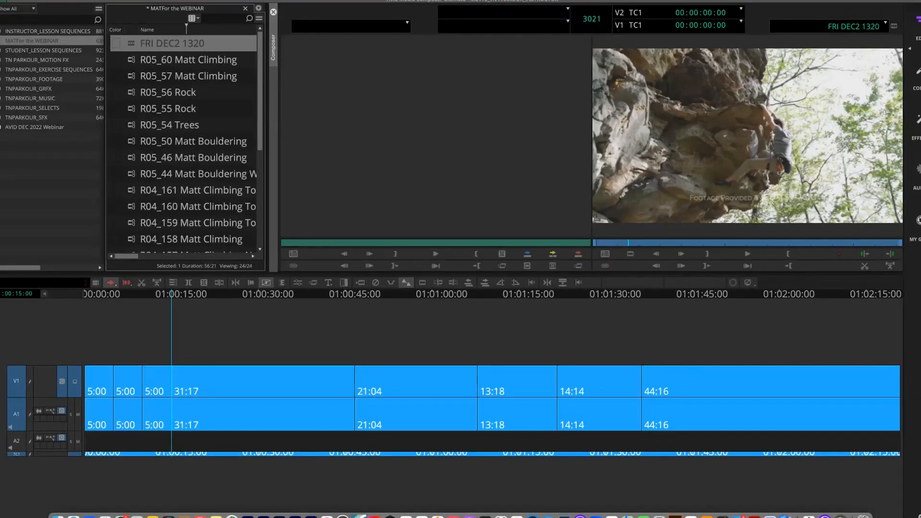
Shorten the fourth and fifth clips to five seconds each by advancing +500 and removing their tails.
key("Return")
left_click(453, 285)
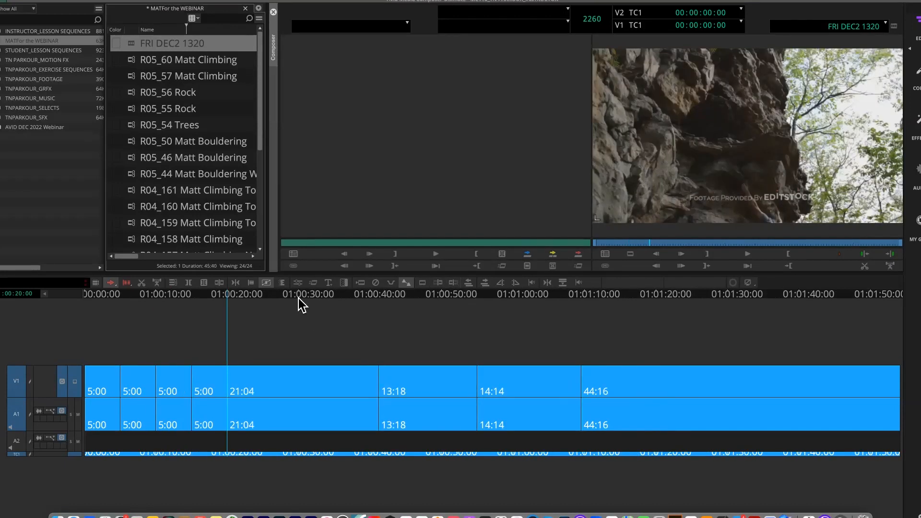
type("+500")
key("Return")
left_click(453, 283)
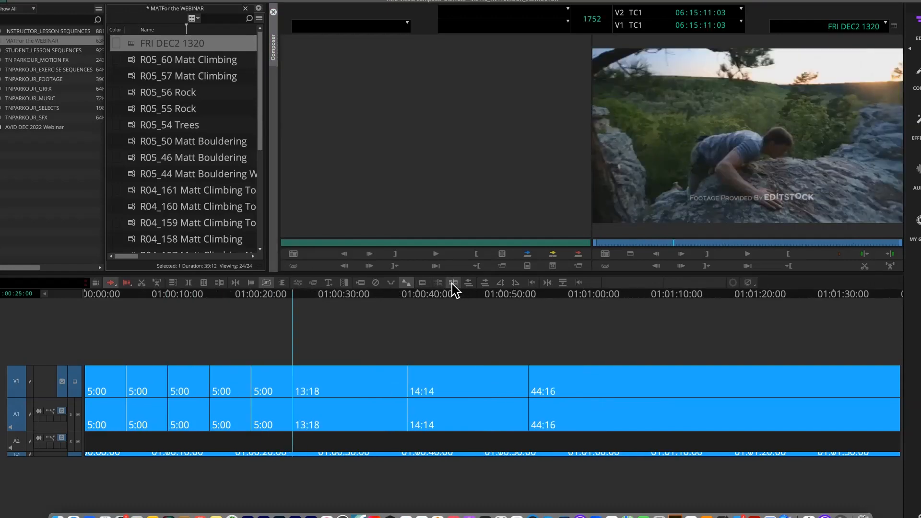
Advance +500 into the sixth and seventh clips in turn, removing each tail to leave five seconds.
type("+500")
key("Return")
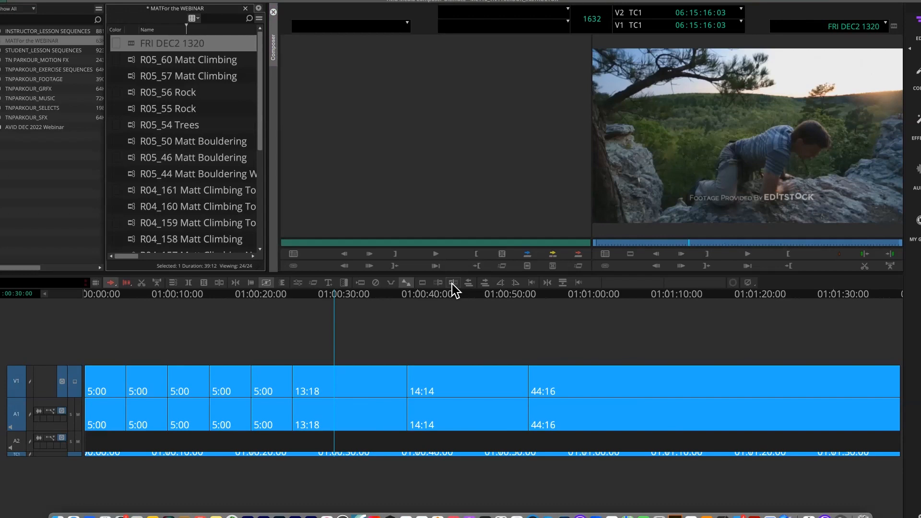
left_click(452, 283)
type("+500")
key("Return")
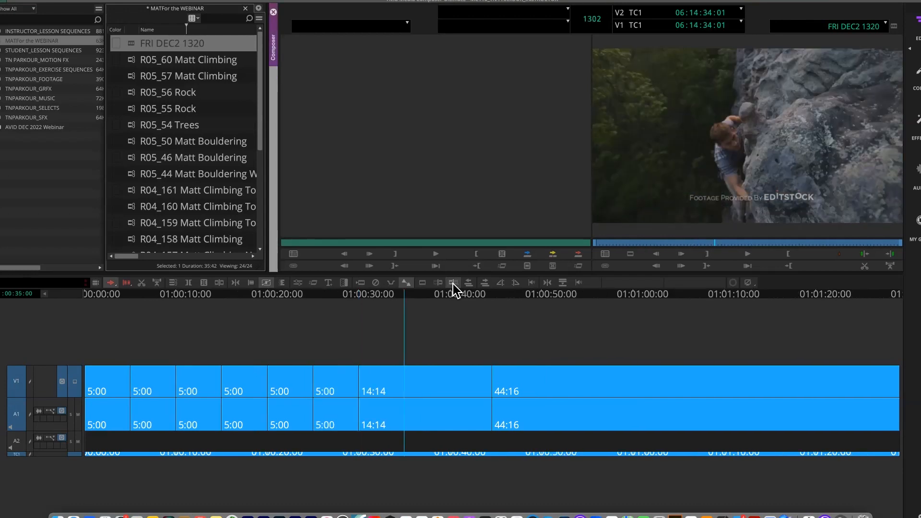
left_click(453, 283)
Advance +500 into the last clip and remove its tail to leave five seconds.
type("+5")
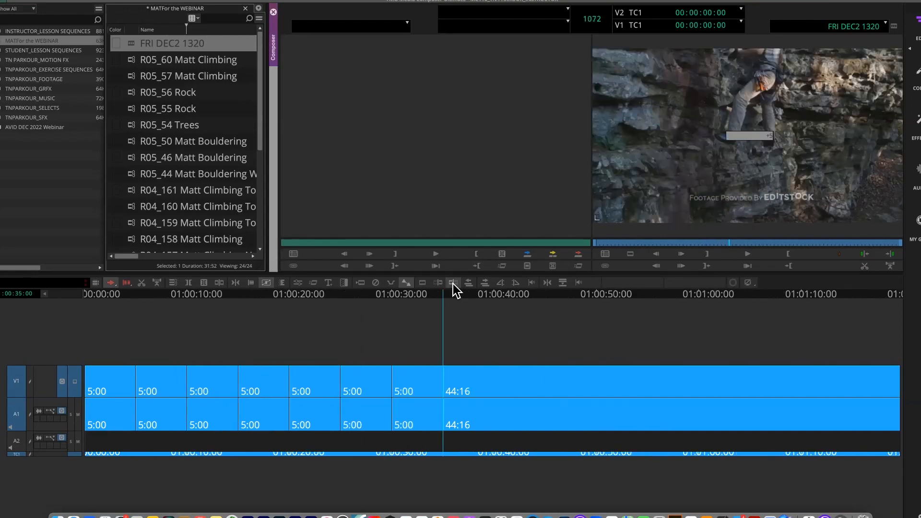
type("00")
key("Return")
left_click(453, 283)
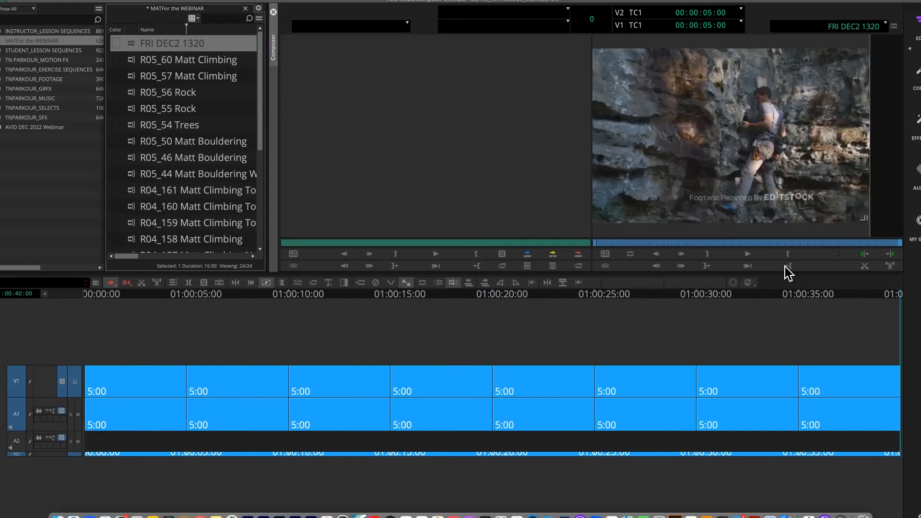
Play the shortened sequence full screen from its start, leave full-screen playback and return the playhead to the start.
left_click_drag(758, 241, 139, 307)
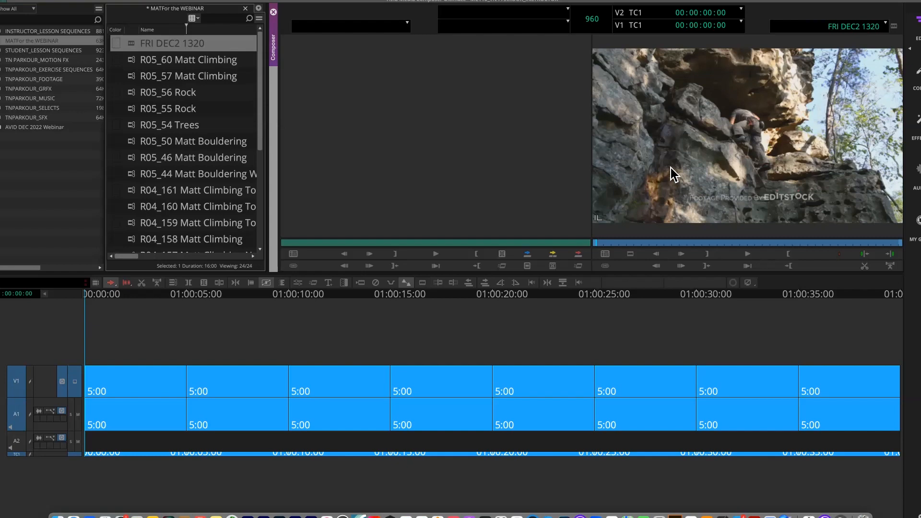
key("super+shift+f")
key("space")
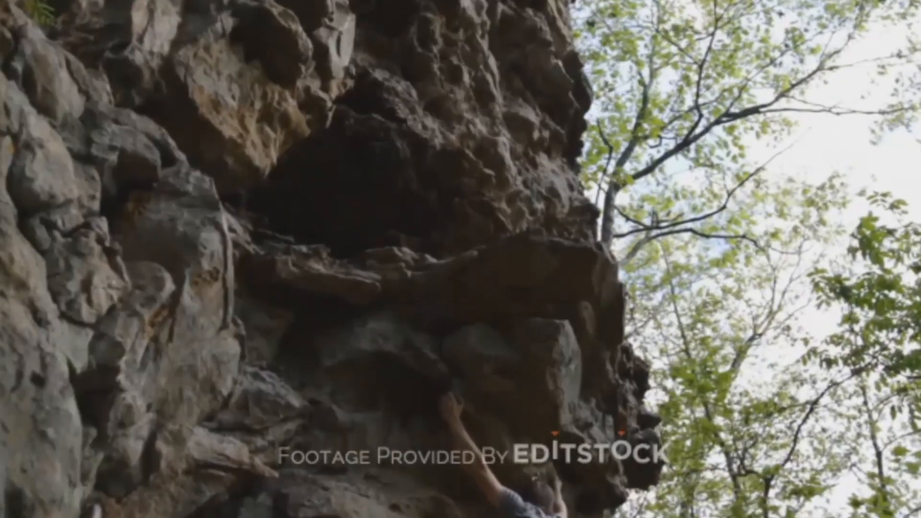
left_click(555, 264)
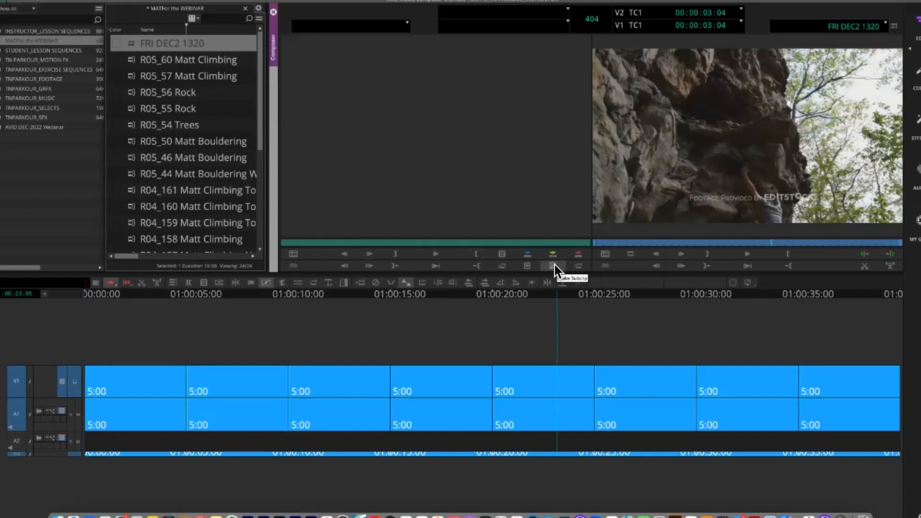
key("Home")
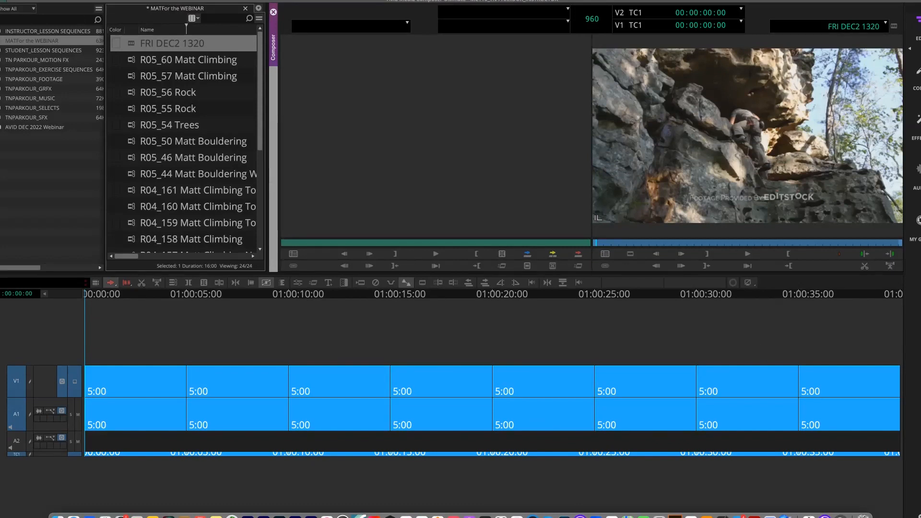
View the Media Composer version and activated options in the About window, and close it.
left_click(0, 0)
mouse_move(0, 1)
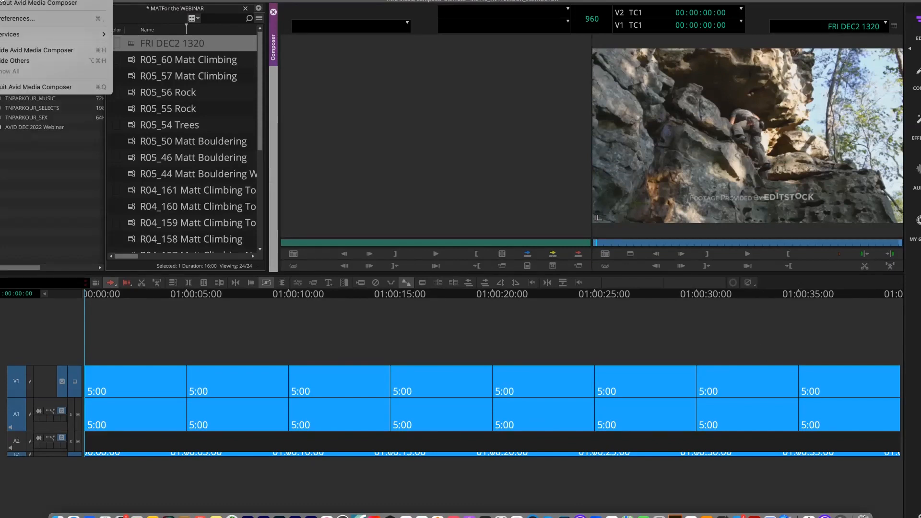
left_click(12, 2)
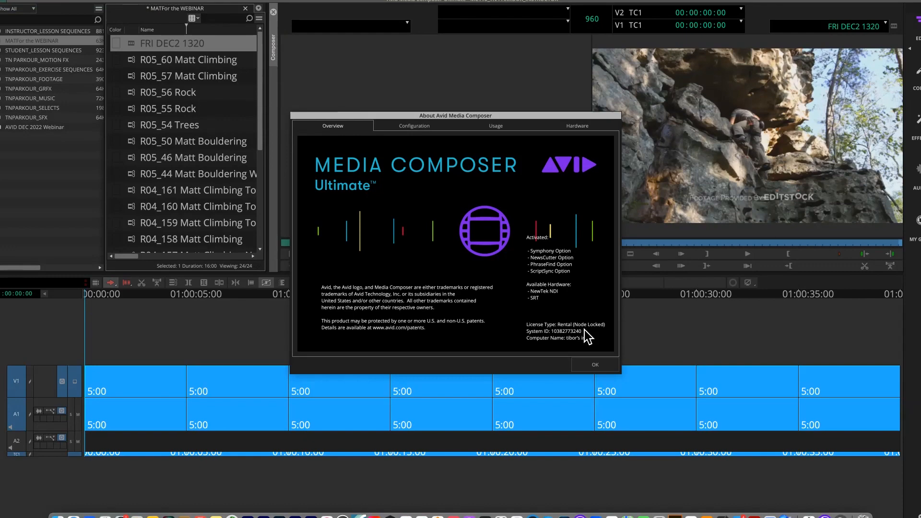
left_click(594, 365)
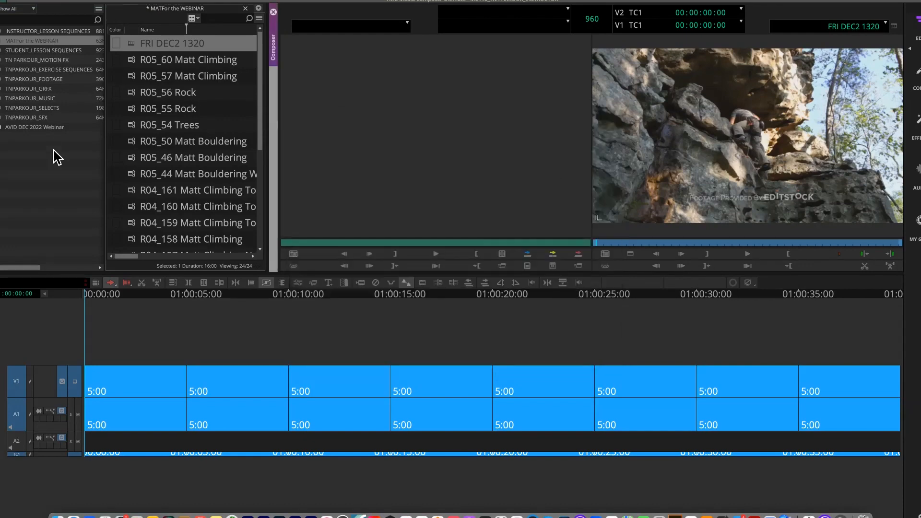
Open the Jacuzzi bin from the AVID DEC 2022 Webinar folder and detach it as a floating window.
left_click(2, 127)
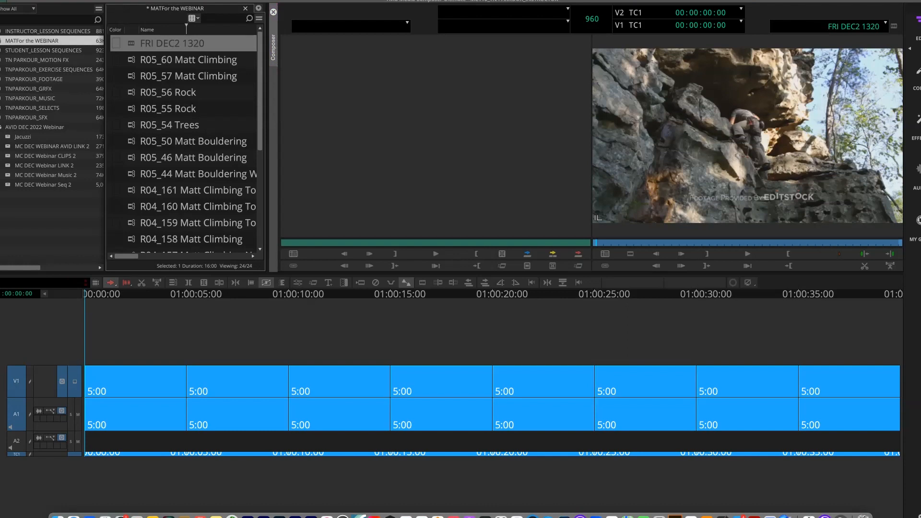
left_click(14, 136)
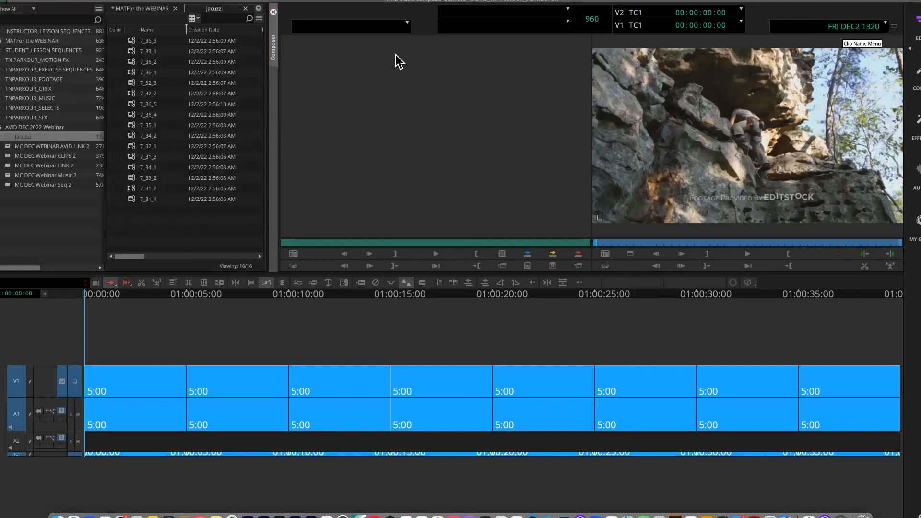
left_click_drag(237, 19, 362, 91)
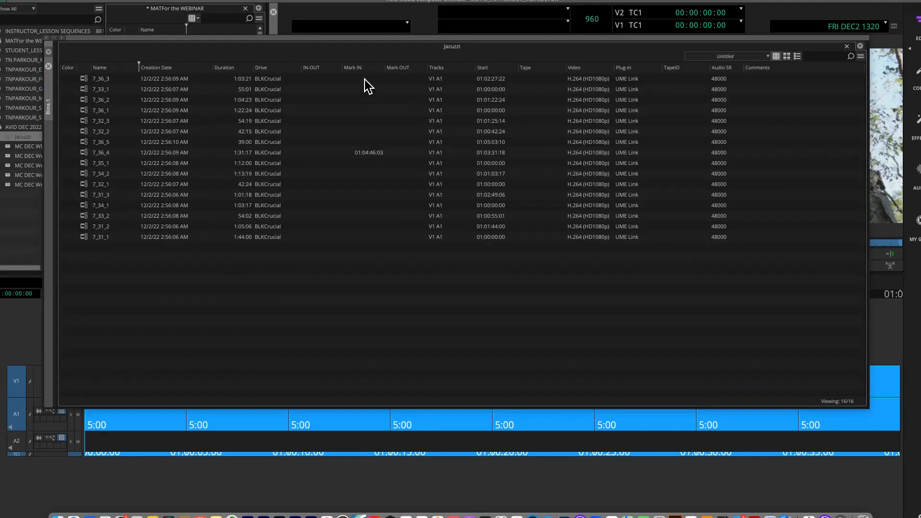
left_click_drag(405, 37, 402, 57)
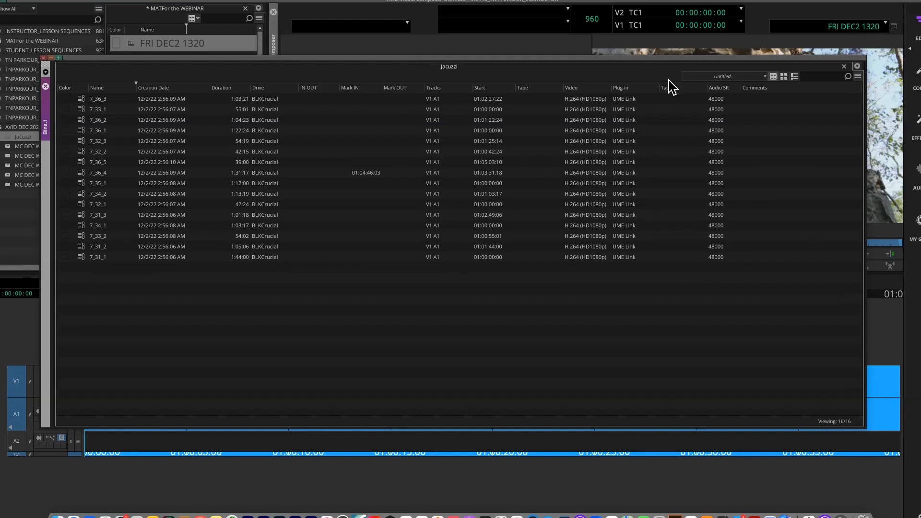
Show the Jacuzzi bin in Frame view and enlarge its clip thumbnails to the maximum size.
left_click(784, 76)
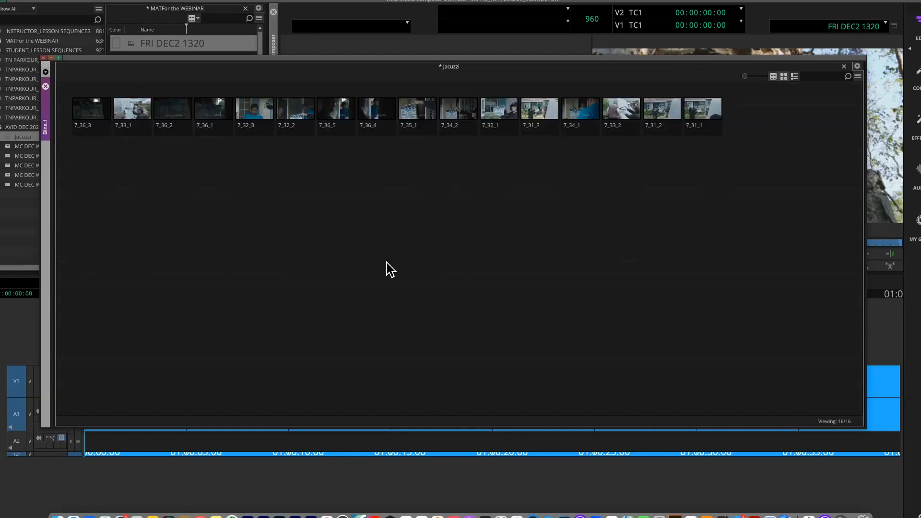
key("super+l")
key("super+l")
key("super+l")
key("super+l")
key("super+l")
key("super+l")
key("super+l")
key("super+l")
key("super+l")
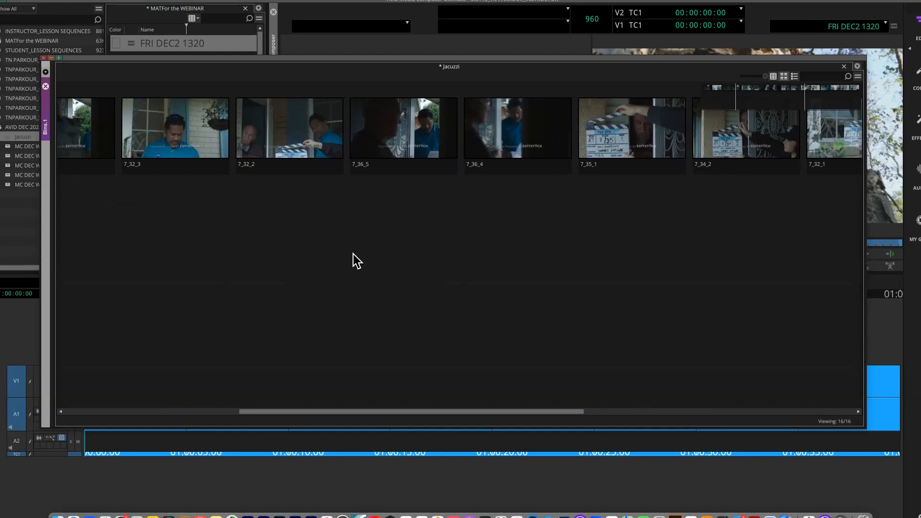
Rearrange the clip thumbnails in the Jacuzzi bin with Fill Window.
right_click(322, 292)
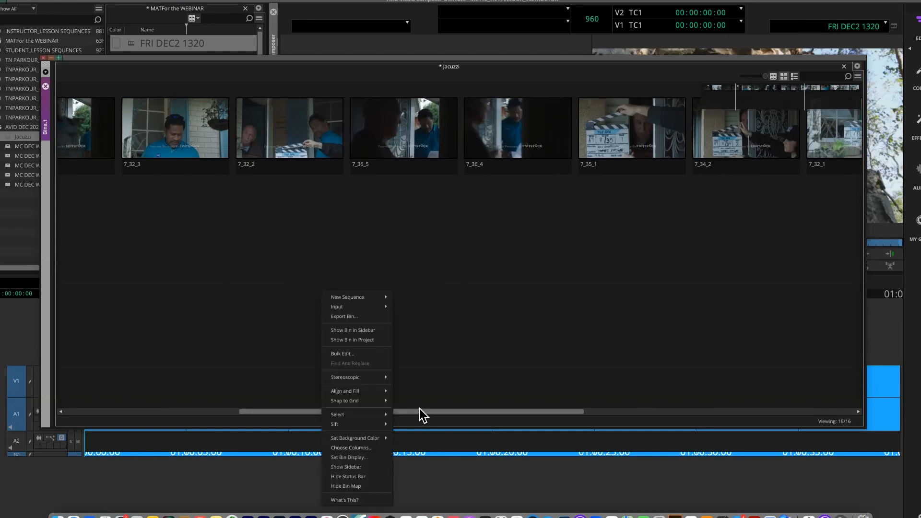
mouse_move(369, 389)
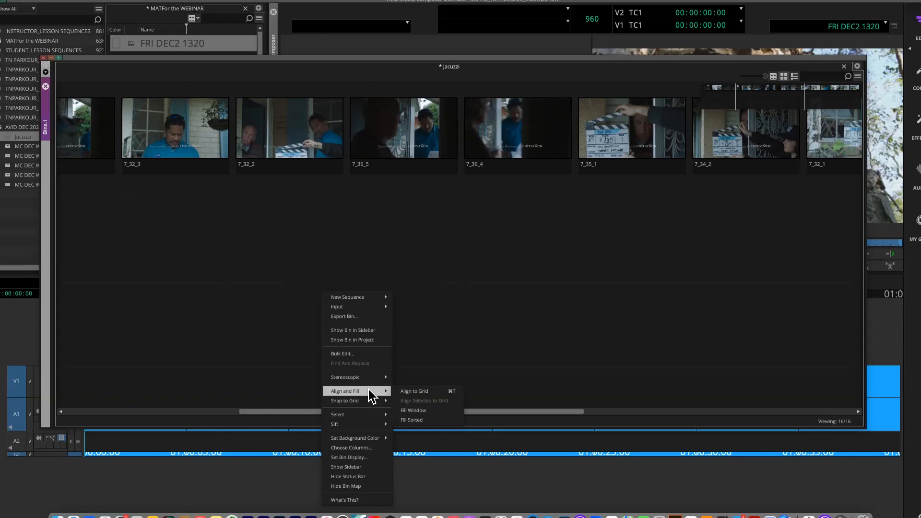
left_click(403, 410)
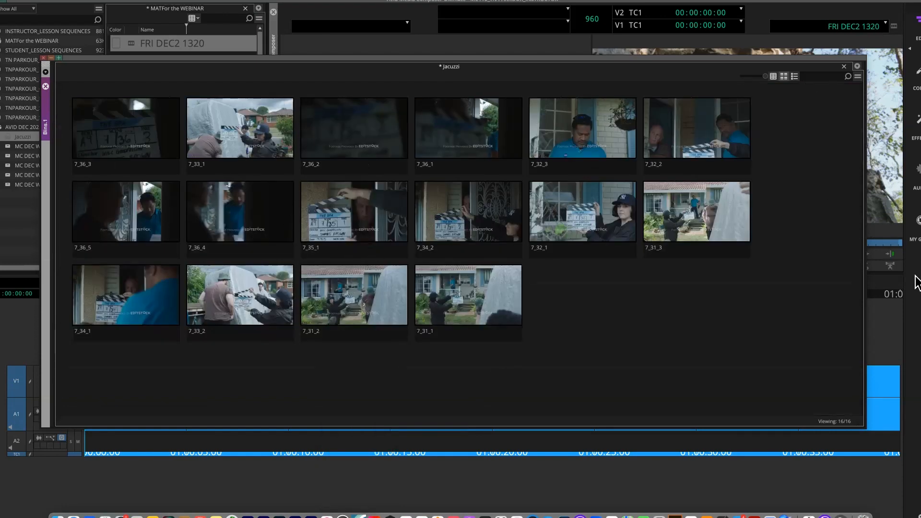
Play clip 7_32_1 within its bin thumbnail and raise the system sound output volume.
left_click(586, 212)
key("l")
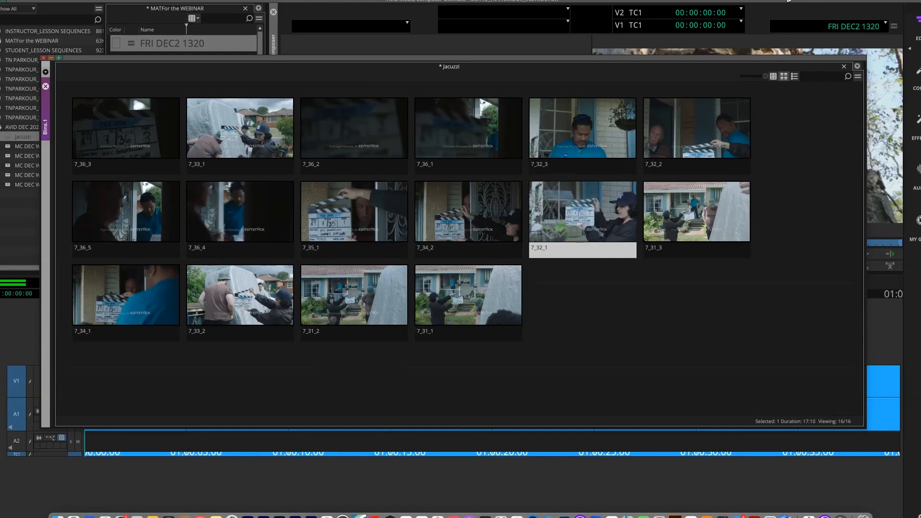
left_click(787, 0)
left_click_drag(816, 17, 867, 15)
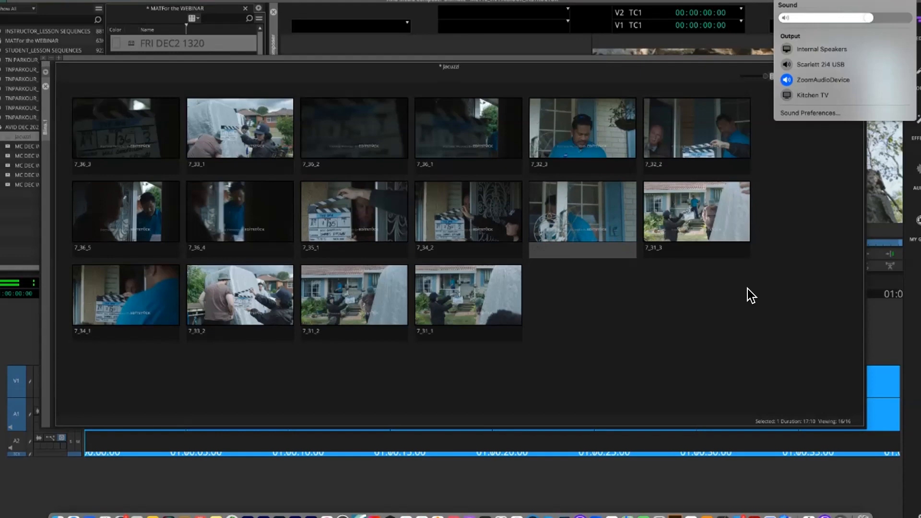
left_click_drag(853, 22, 884, 18)
left_click(592, 221)
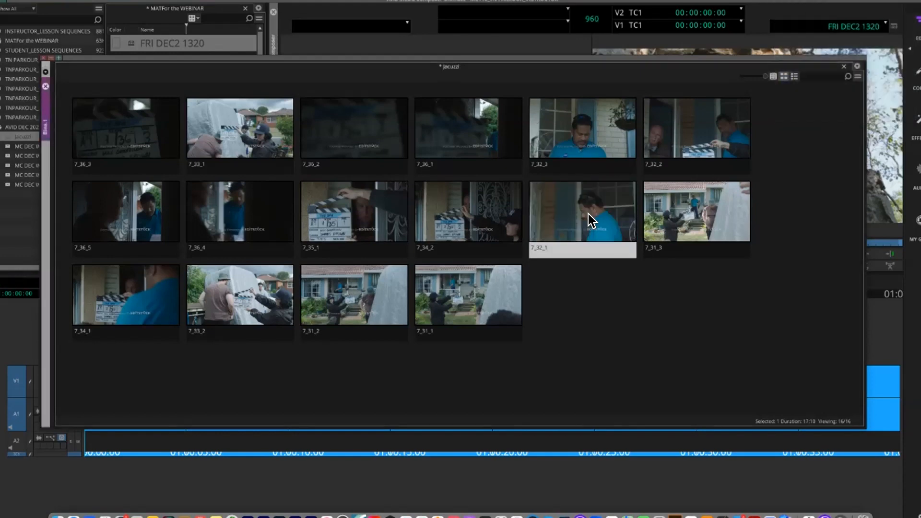
Play clip 7_31_1 directly within its thumbnail in the Jacuzzi bin.
left_click(473, 321)
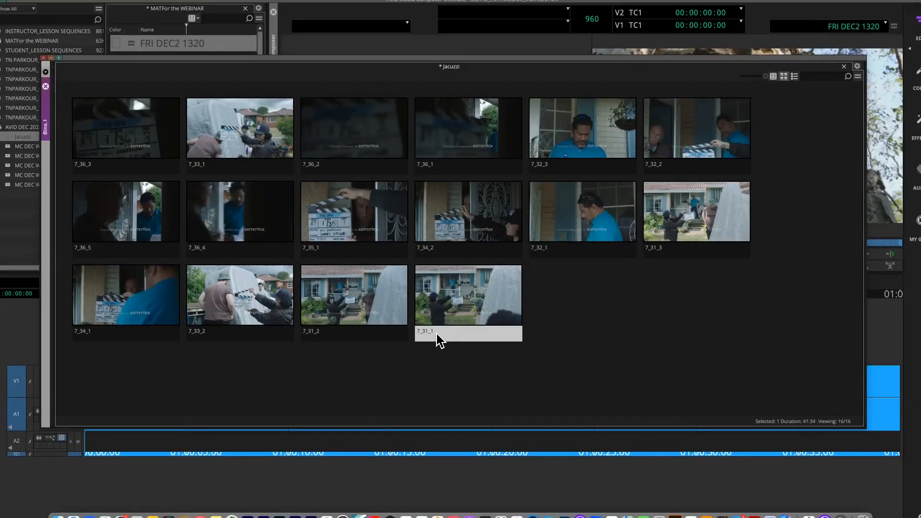
mouse_move(438, 340)
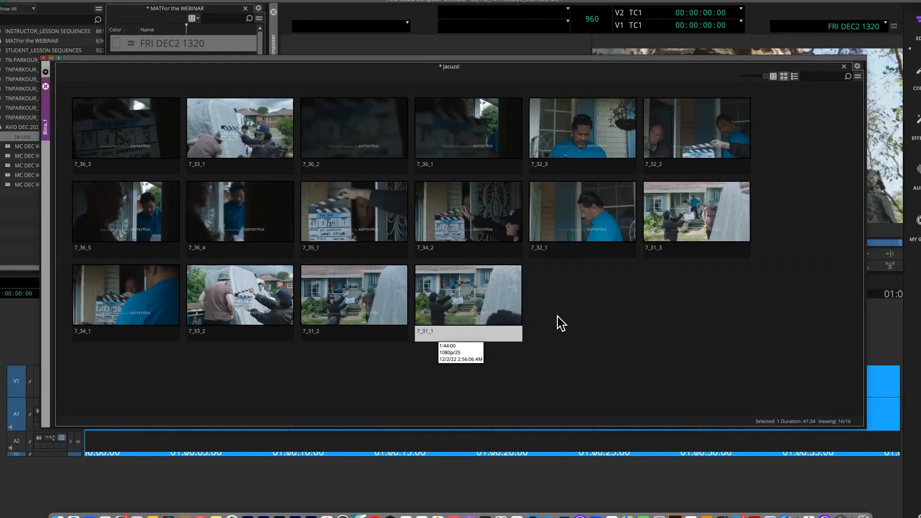
key("l")
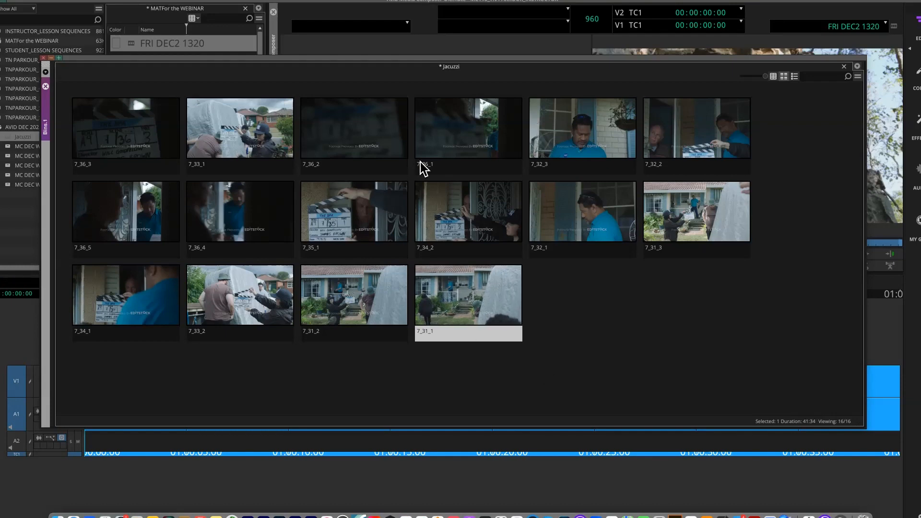
Load clip 7_31_1 into the Source monitor, add a subclip of it to the Jacuzzi bin, and uncover the monitors.
left_click_drag(414, 56, 425, 125)
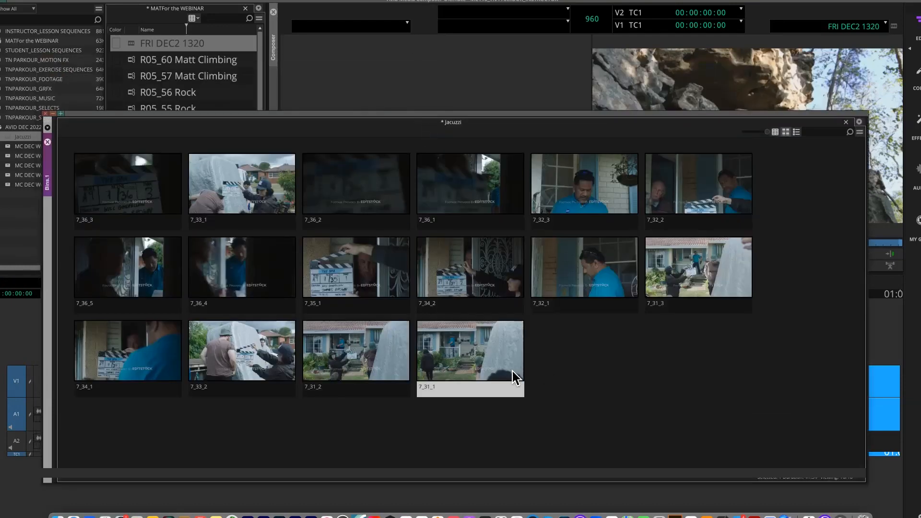
left_click_drag(490, 381, 453, 382)
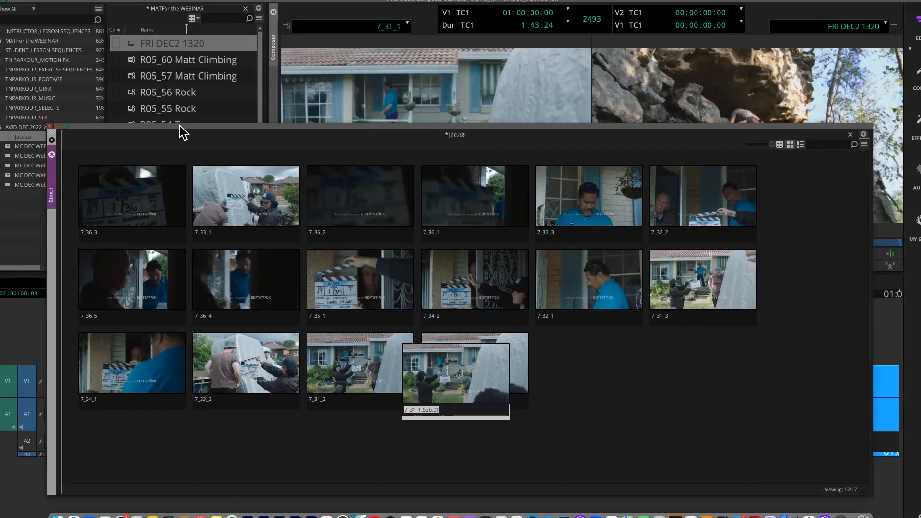
left_click_drag(179, 126, 379, 381)
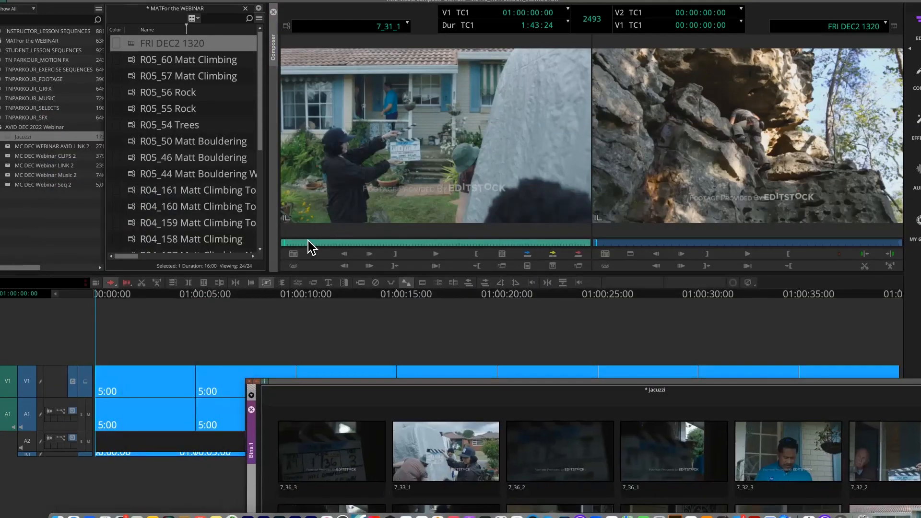
Play the beginning of clip 7_31_1 in the Source monitor and check the system sound output settings.
key("space")
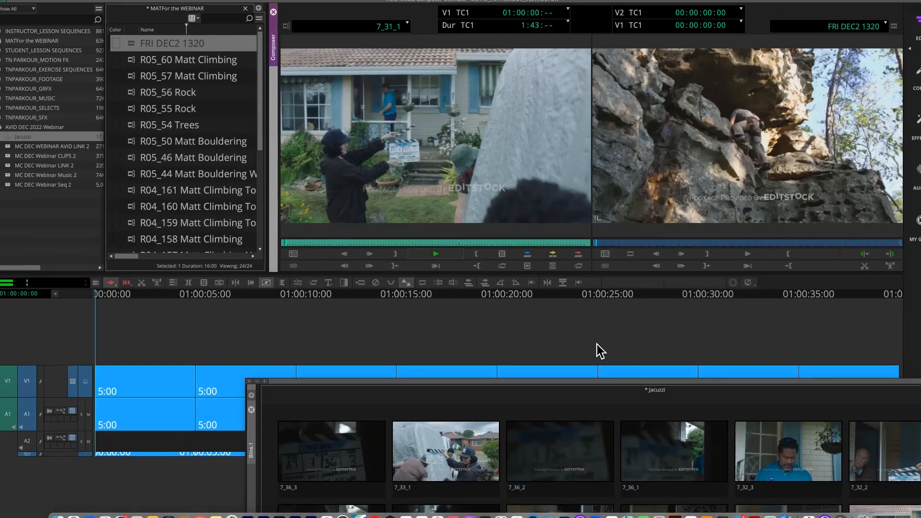
left_click(823, 5)
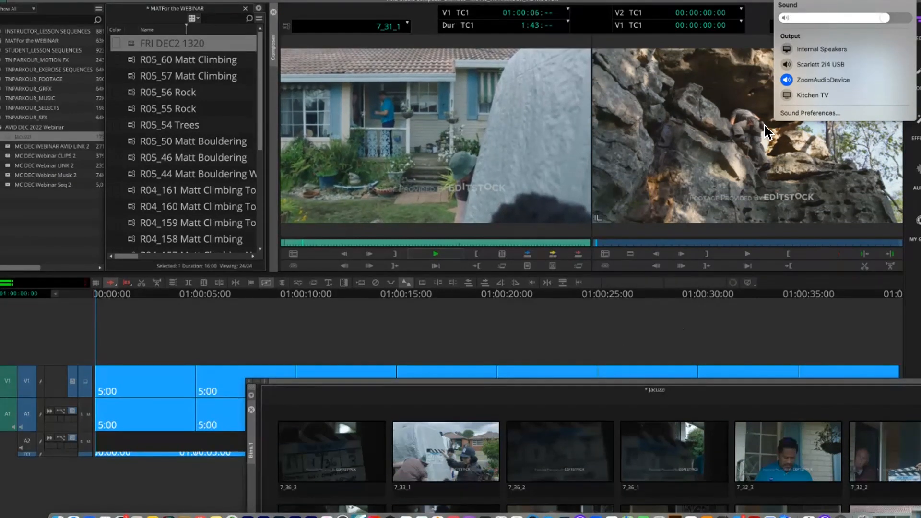
left_click(434, 253)
Open clip 7_33_1 from the Jacuzzi bin in its own pop-up monitor and enlarge that window to nearly full screen.
left_click_drag(487, 379, 290, 59)
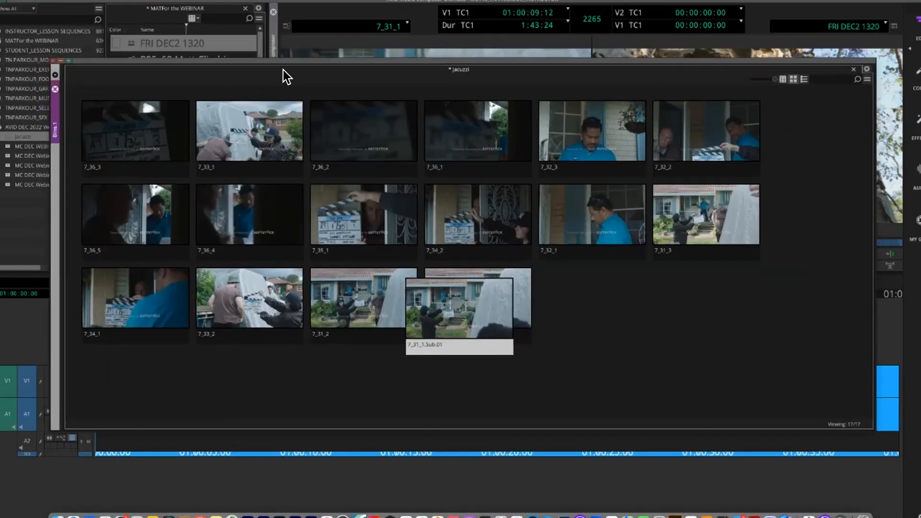
left_click(250, 128)
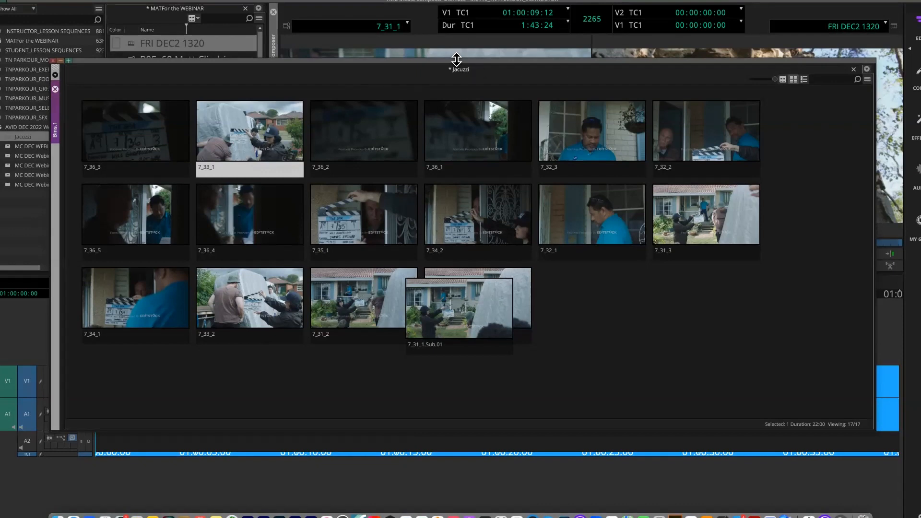
double_click(260, 138)
left_click_drag(324, 232, 793, 474)
left_click_drag(345, 67, 192, 17)
left_click_drag(638, 422, 818, 459)
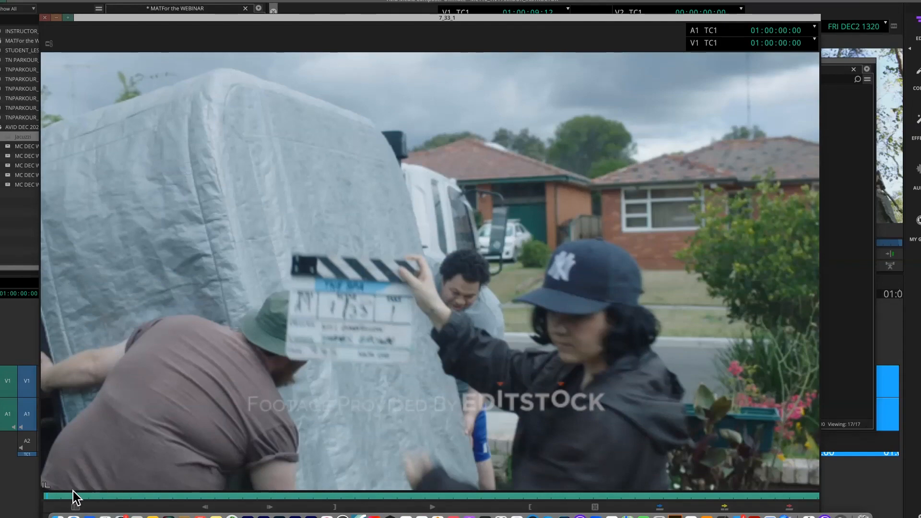
Scrub and play through clip 7_33_1 in the pop-up monitor, and close the monitor.
left_click_drag(58, 495, 242, 513)
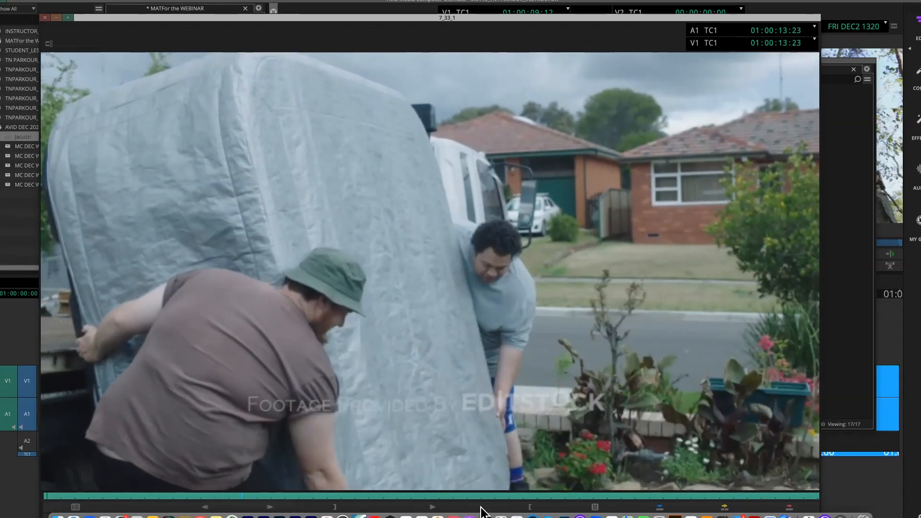
key("space")
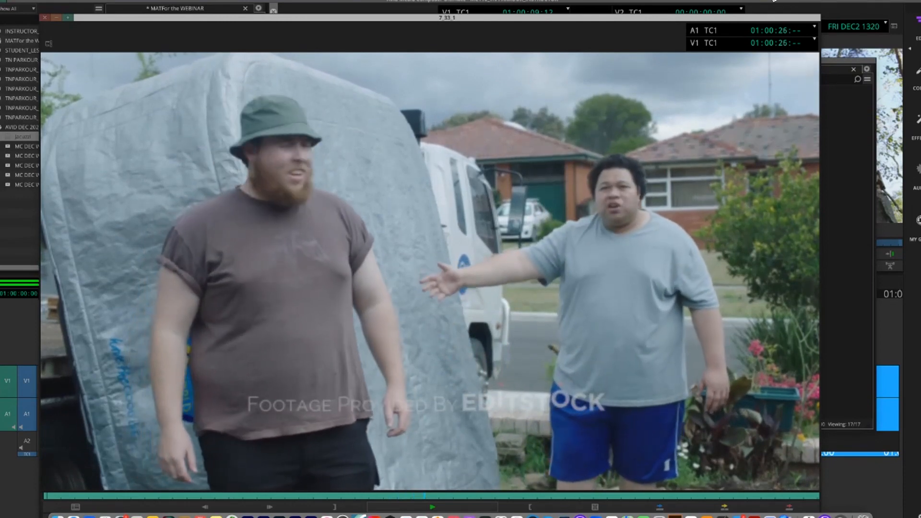
key("space")
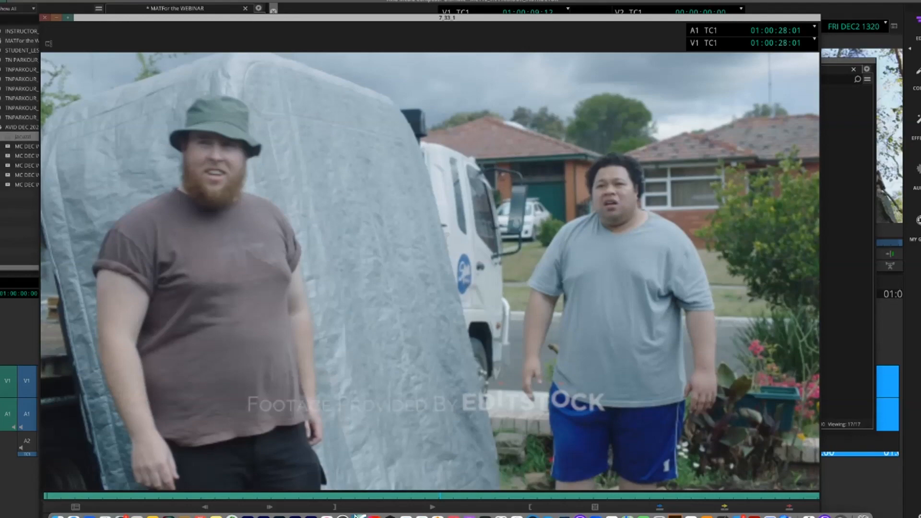
left_click_drag(436, 496, 282, 504)
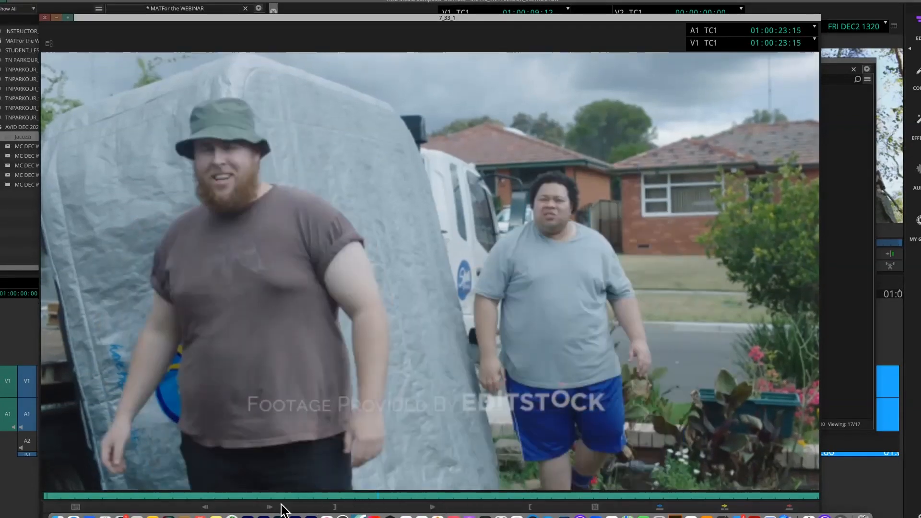
left_click(45, 18)
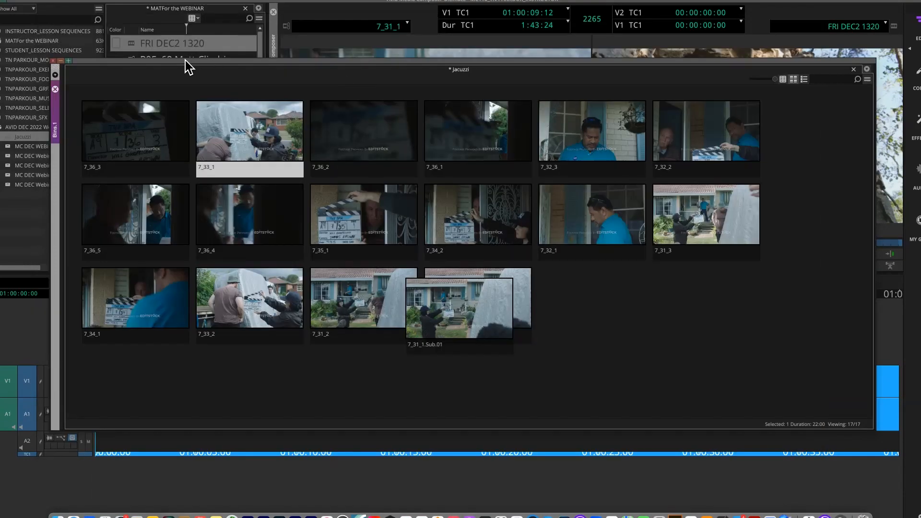
Shrink the floating Jacuzzi bin window to about half its width and move it below the Source and Record monitors.
left_click(647, 350)
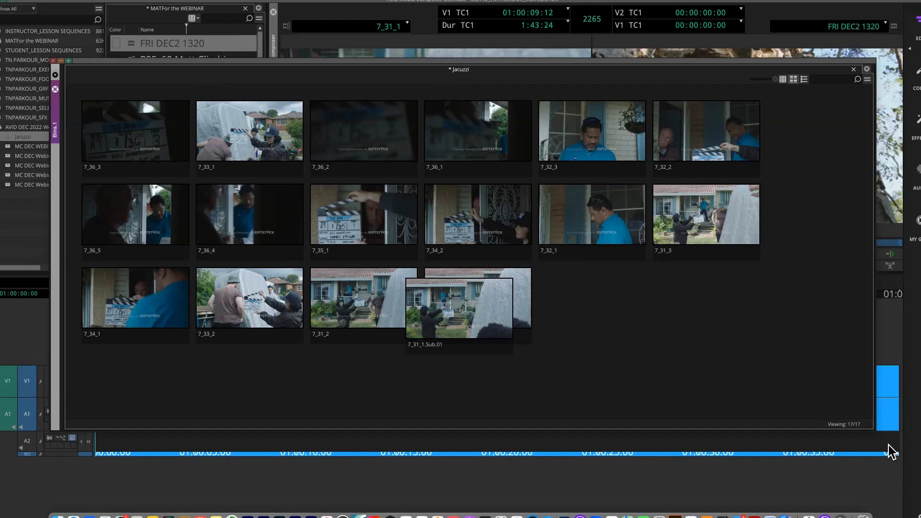
left_click_drag(871, 425, 461, 414)
left_click_drag(284, 73, 801, 144)
left_click_drag(799, 179, 671, 243)
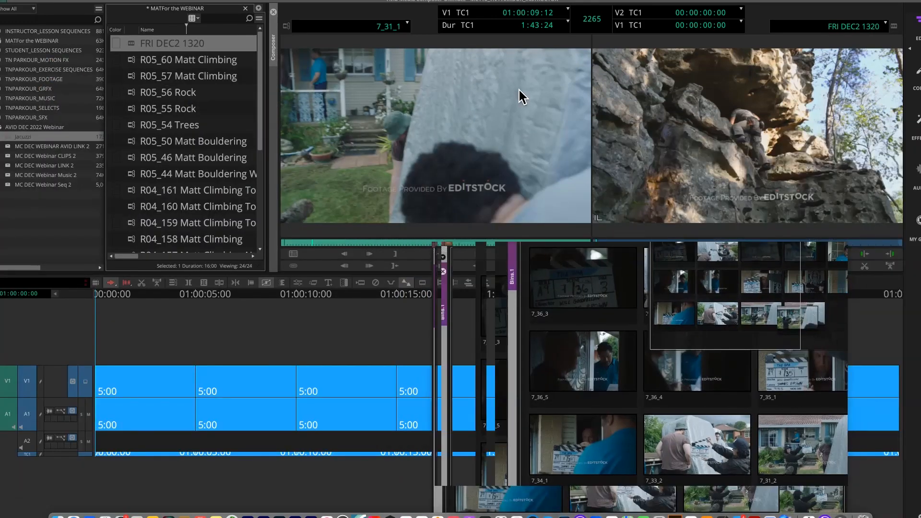
Clear the loaded clip from the Source monitor.
left_click(431, 20)
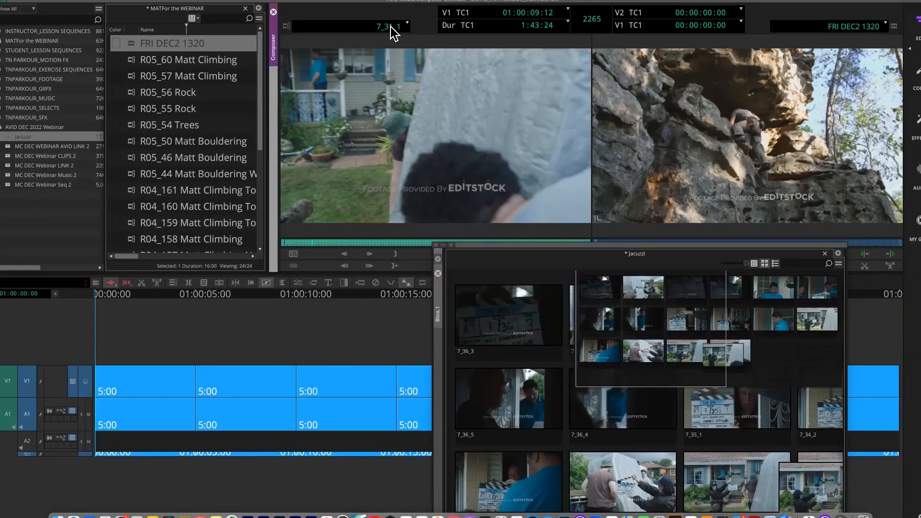
left_click(361, 30)
left_click(321, 37)
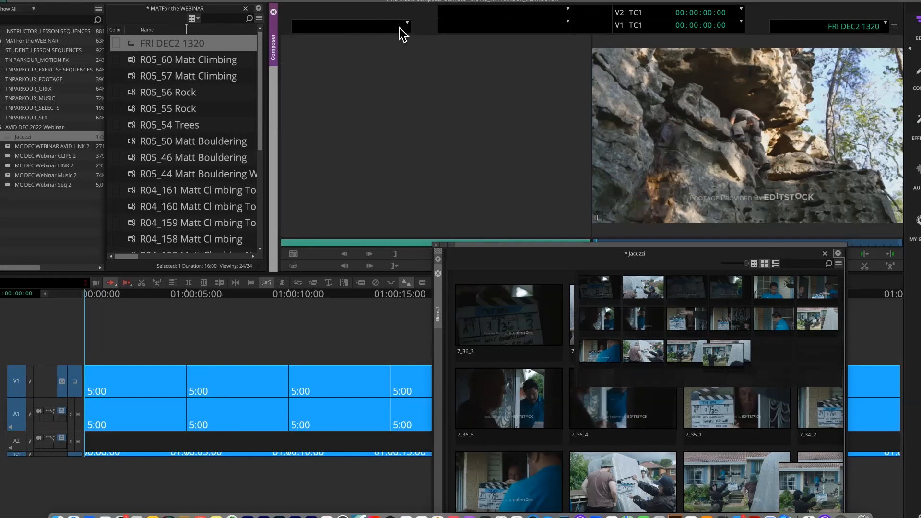
left_click(404, 28)
left_click(317, 47)
Reposition the Jacuzzi bin window so it overlaps the Record monitor and leaves the MATFor the WEBINAR bin uncovered.
left_click_drag(607, 251, 173, 82)
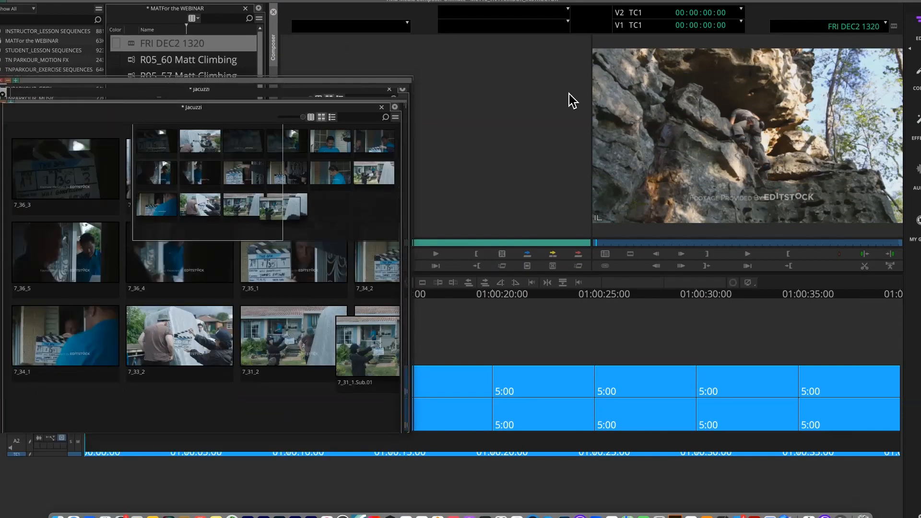
left_click_drag(308, 78, 836, 87)
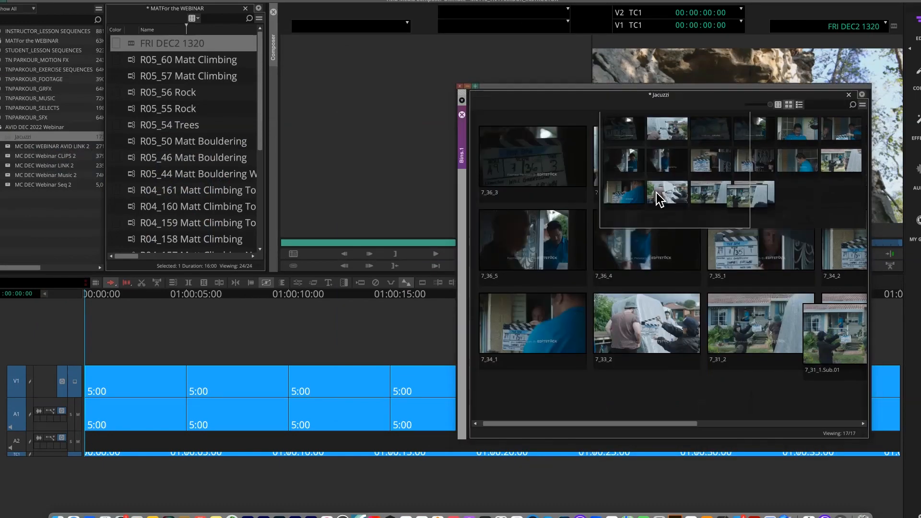
mouse_move(656, 192)
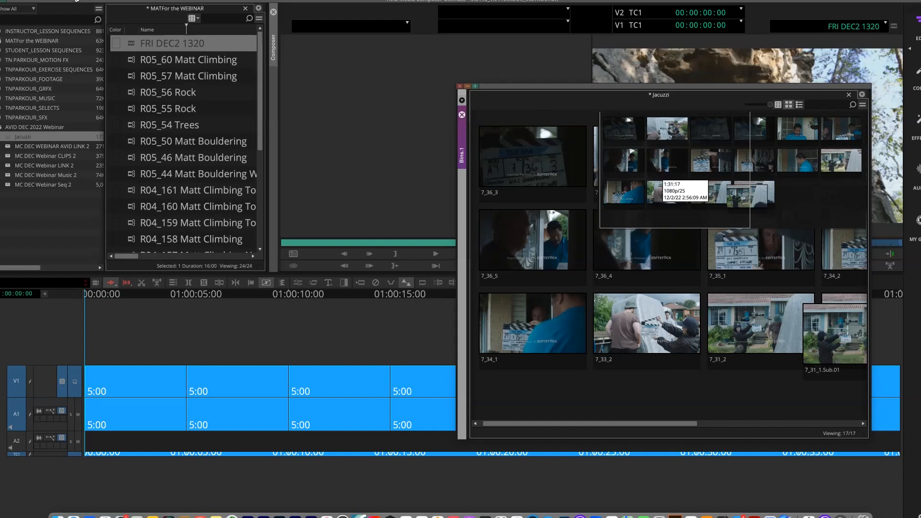
Open the Find window for clips and sequences and position it beside the Jacuzzi bin thumbnails.
left_click(97, 1)
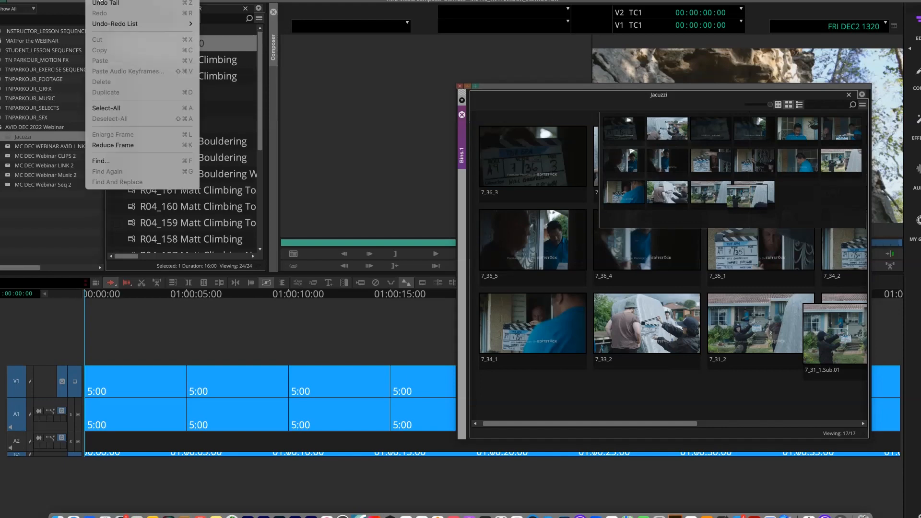
left_click(108, 161)
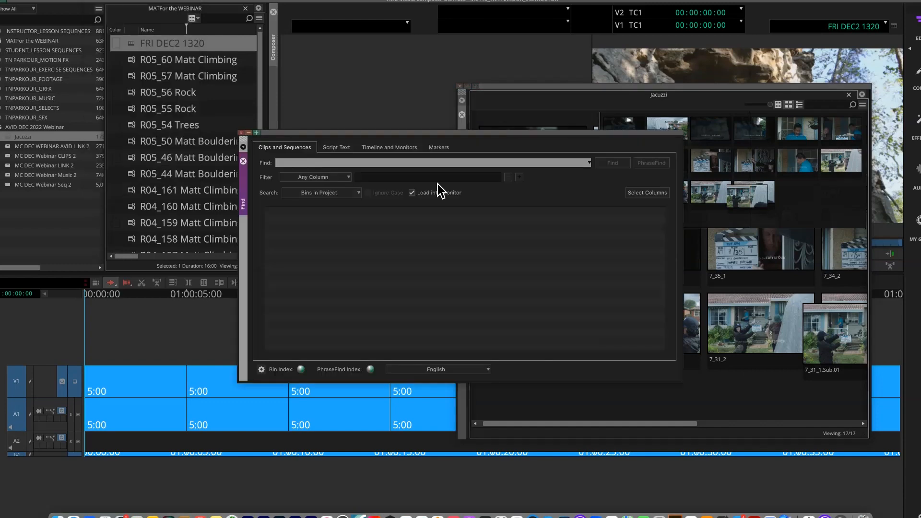
left_click_drag(449, 134, 417, 125)
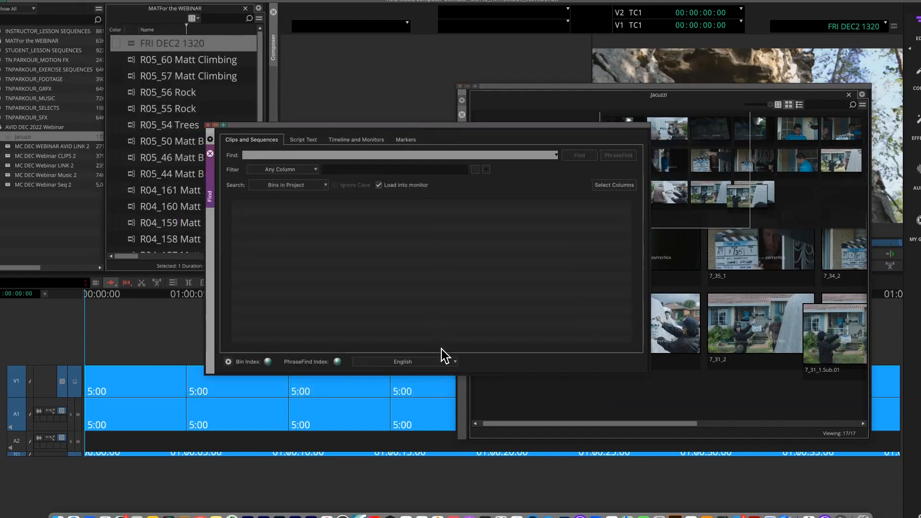
Look through the available PhraseFind index languages and keep English selected.
left_click(454, 362)
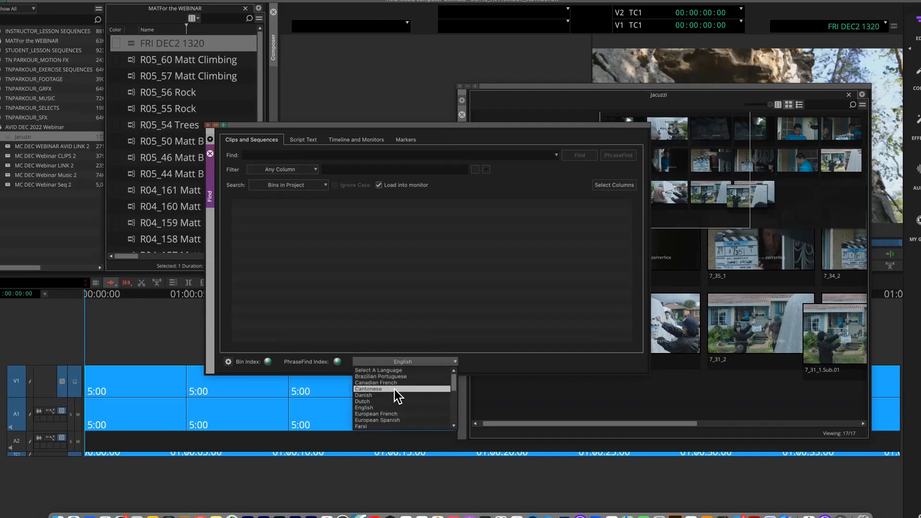
scroll(394, 402, "down", 2)
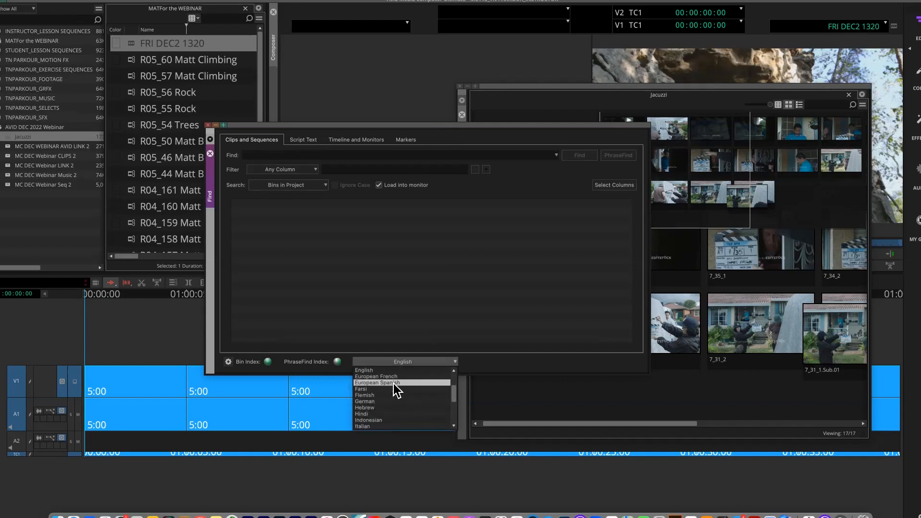
scroll(385, 422, "down", 1)
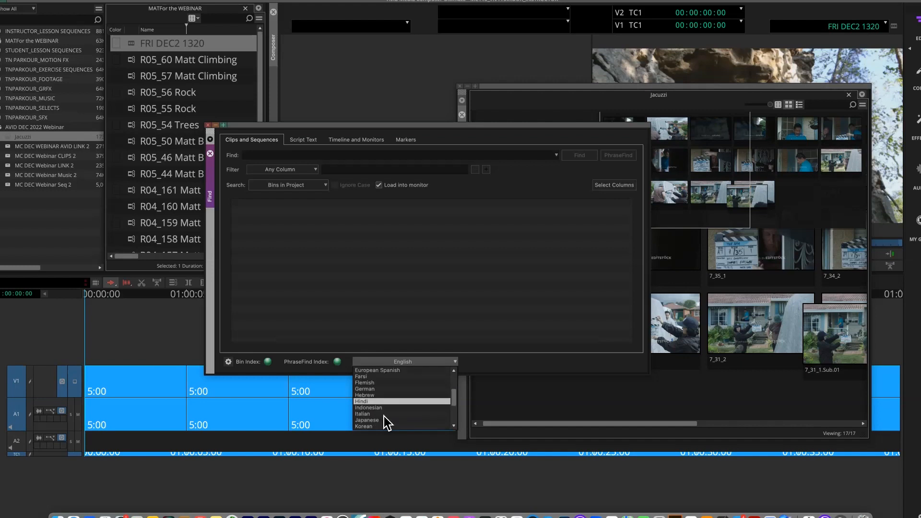
scroll(386, 423, "up", 3)
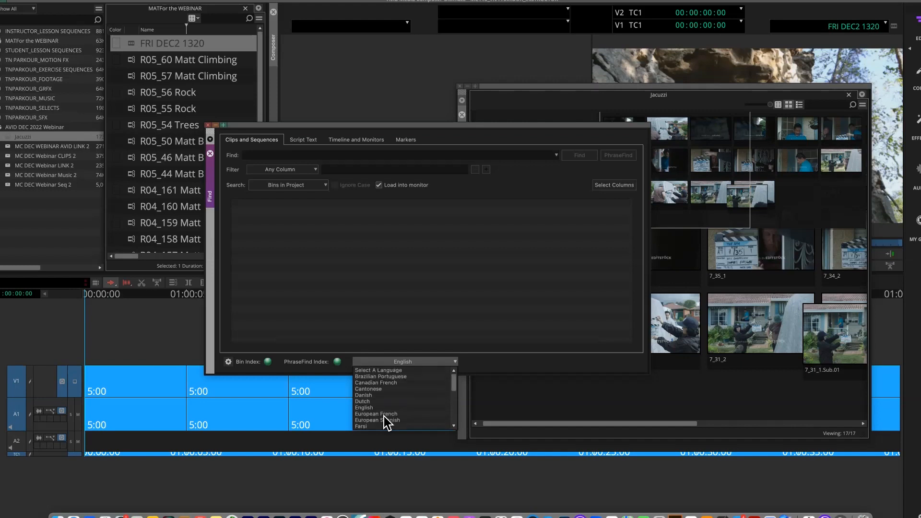
left_click(382, 407)
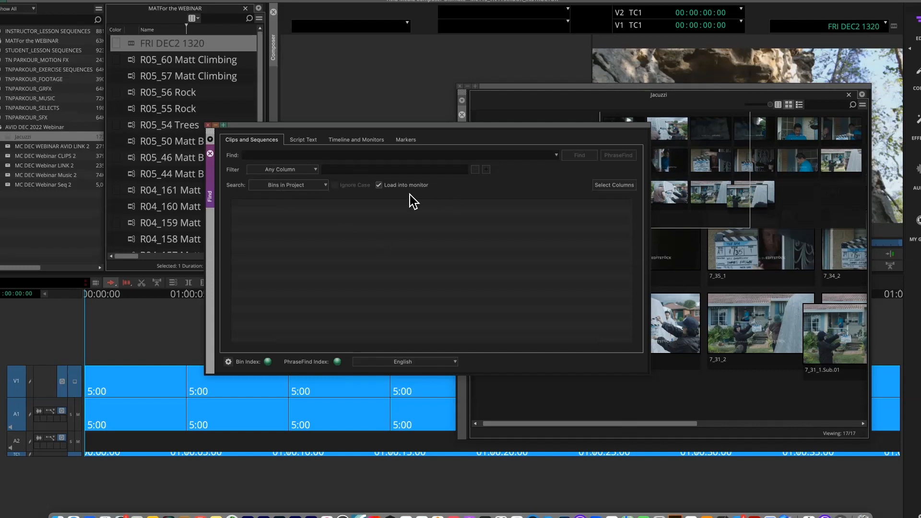
Run a PhraseFind search for "pack it up" across the bins in the project and move the Find window to view the scores.
left_click(260, 154)
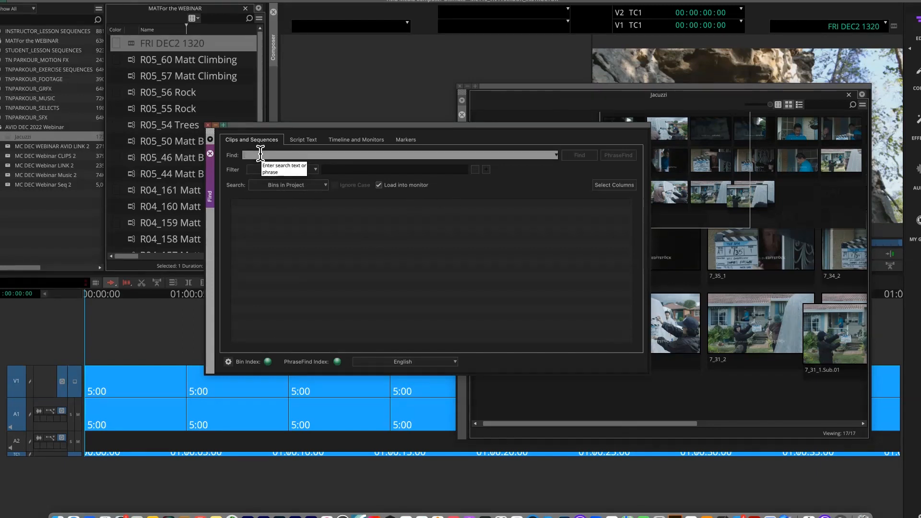
type("pack it up")
left_click_drag(540, 126, 527, 108)
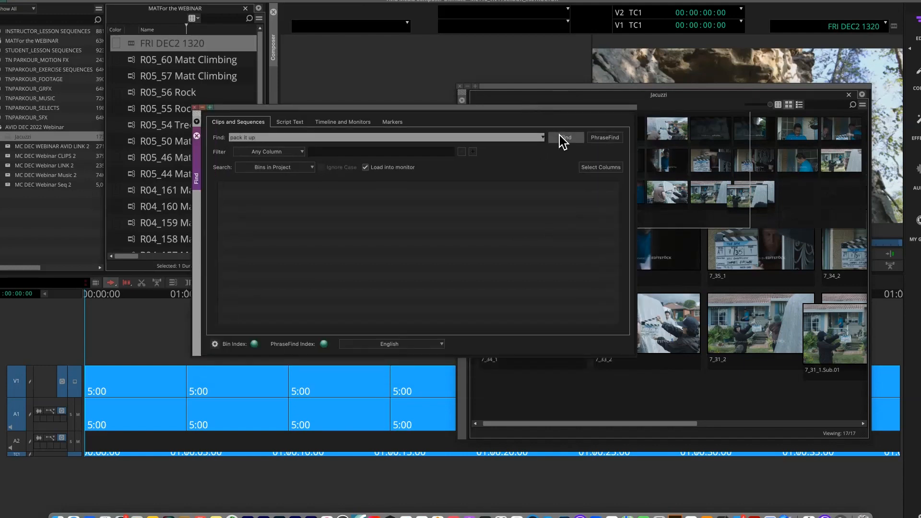
left_click(605, 138)
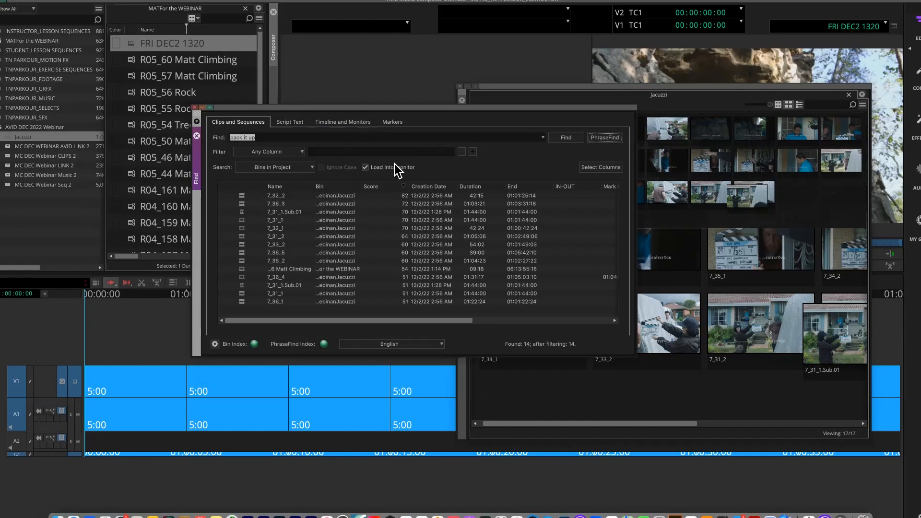
left_click_drag(361, 108, 411, 165)
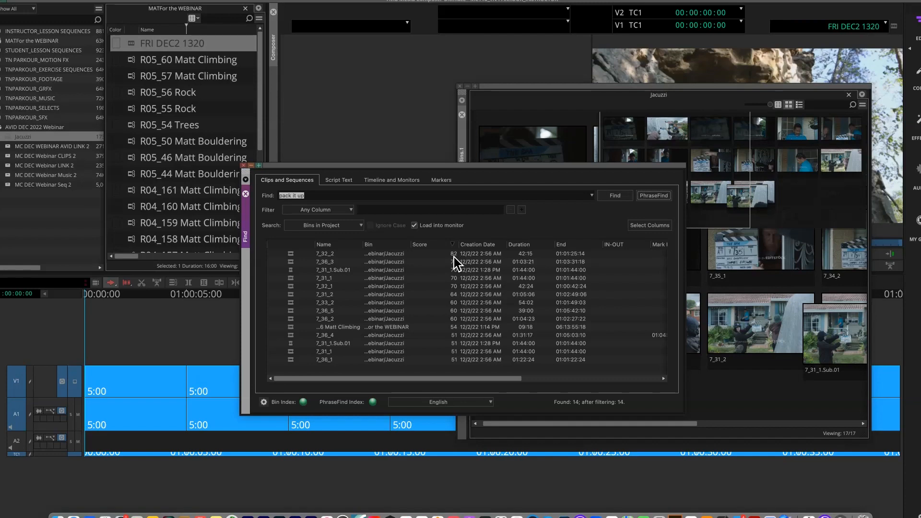
Load clip 7_32_2 from the "pack it up" PhraseFind results, clear the windows off the Source monitor and play the matched line.
double_click(290, 254)
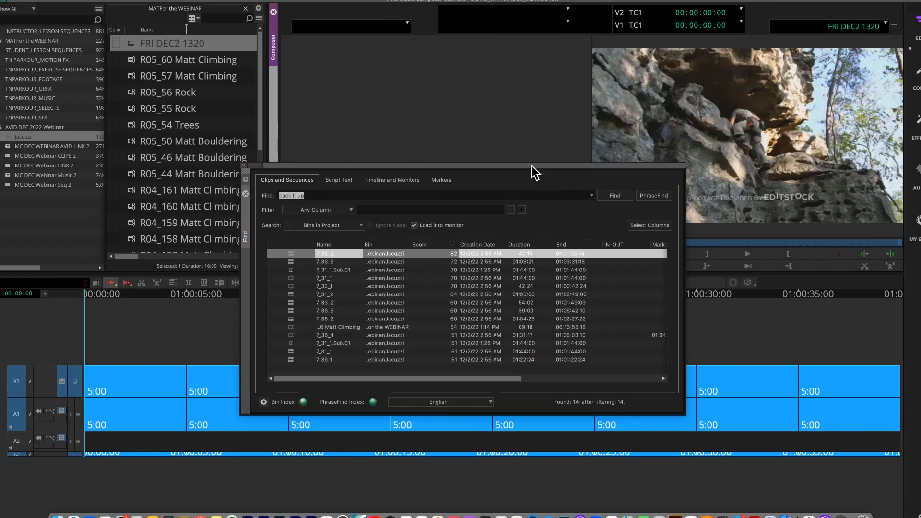
left_click_drag(530, 165, 622, 283)
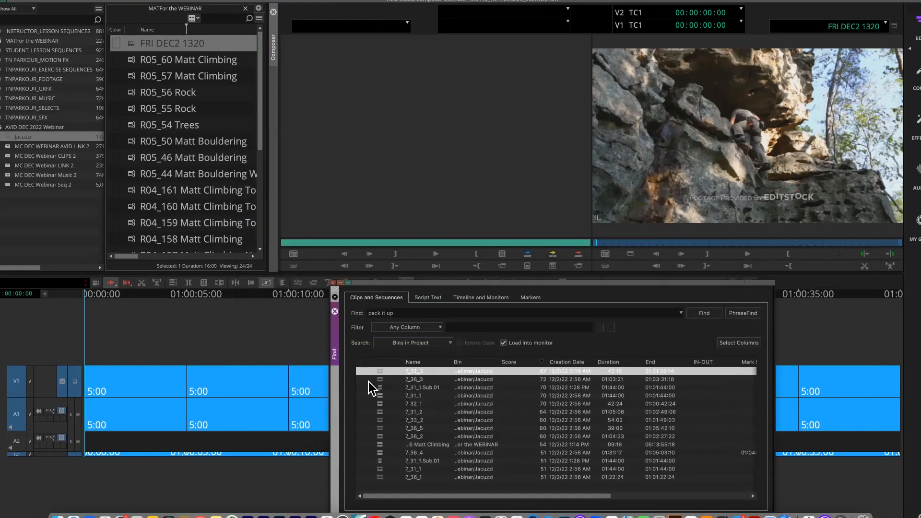
double_click(379, 371)
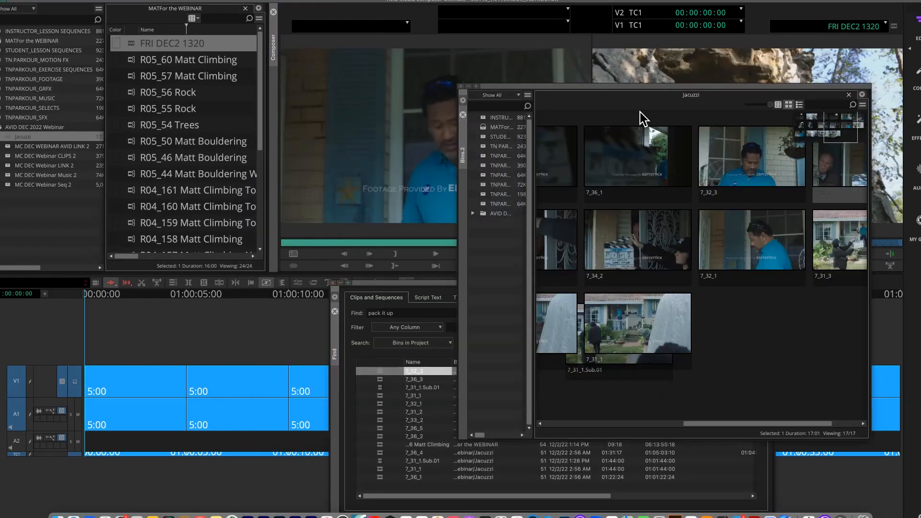
left_click_drag(628, 90, 688, 261)
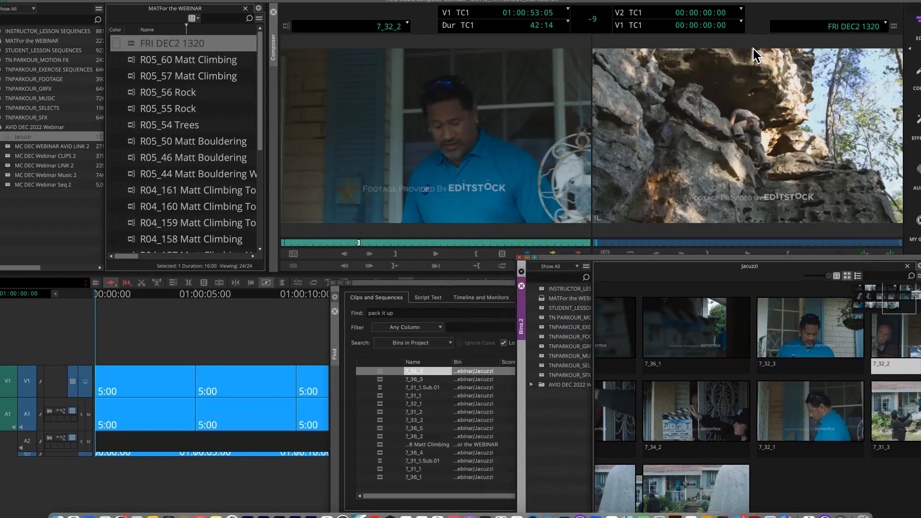
left_click(782, 1)
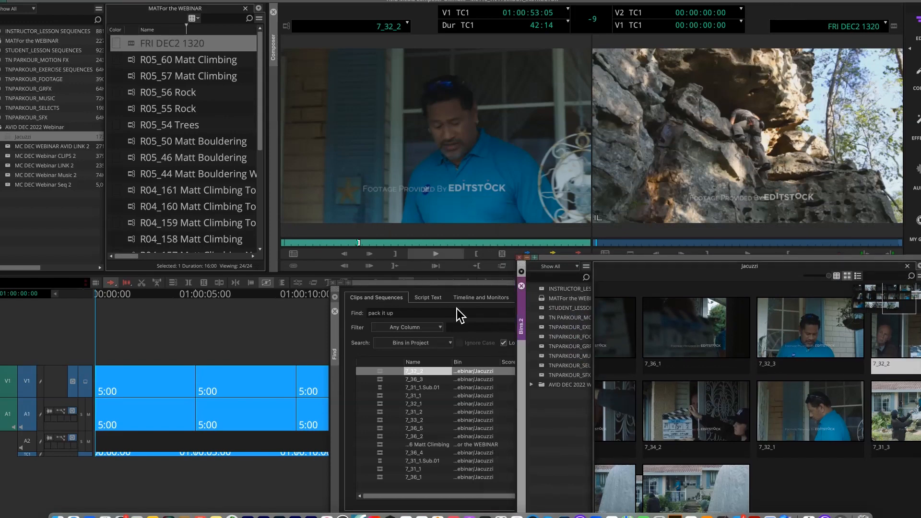
key("space")
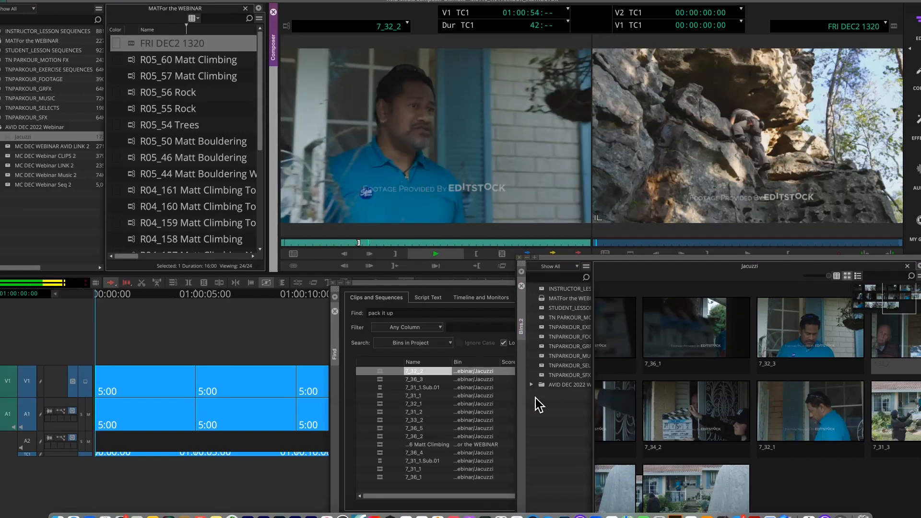
key("space")
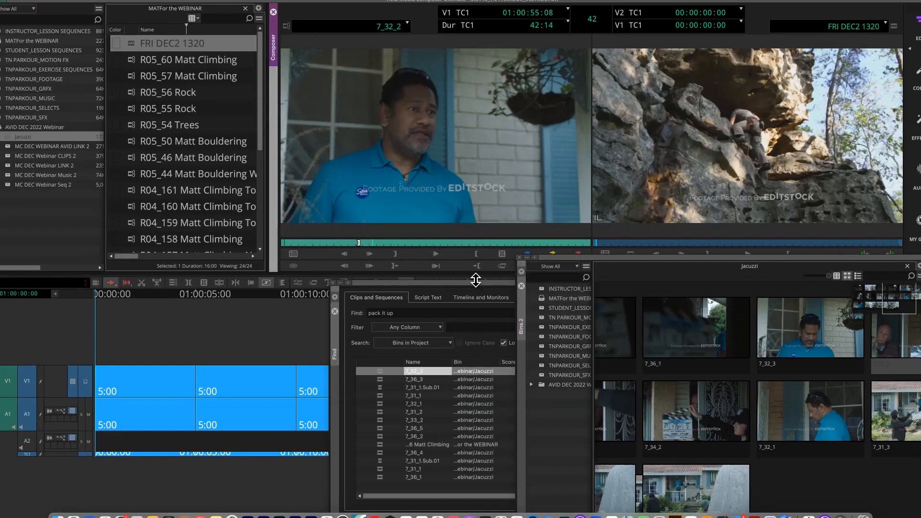
Load result 7_36_3 from the Find window into the Source monitor, uncover the monitor and play its matched line.
left_click_drag(473, 283, 456, 254)
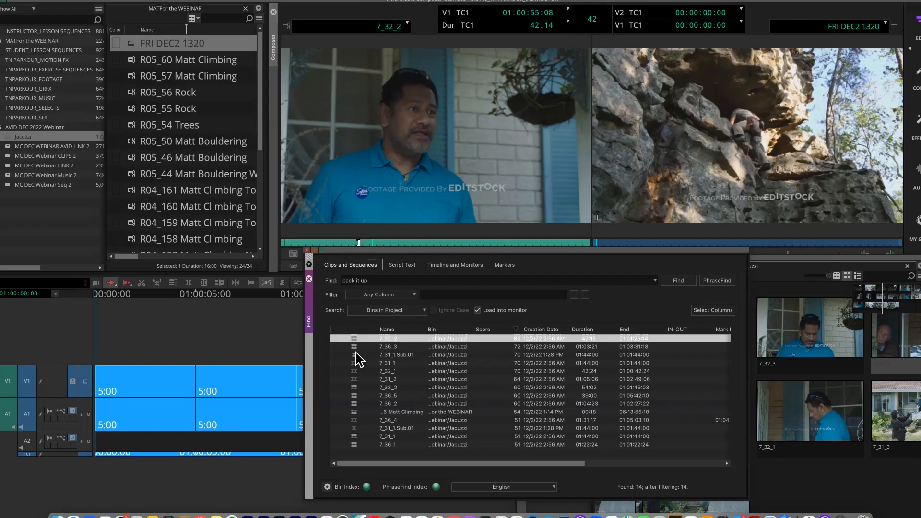
left_click(453, 345)
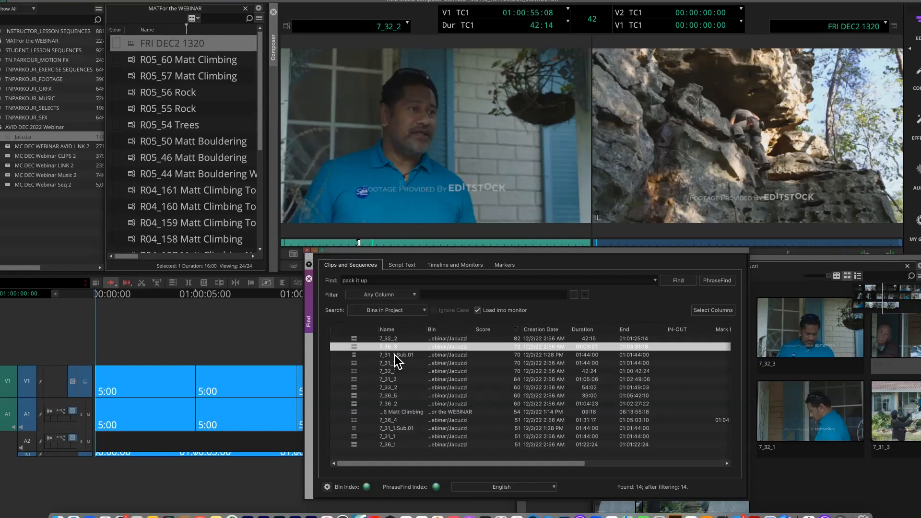
left_click(353, 345)
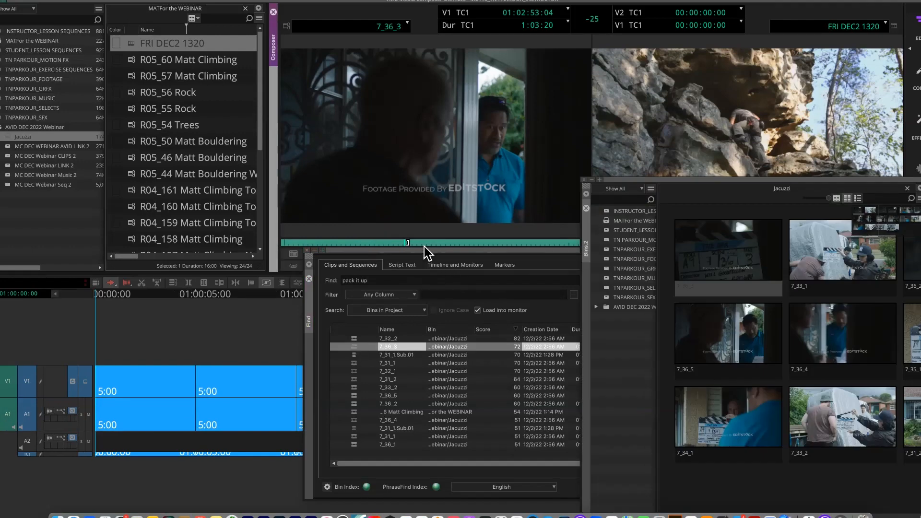
left_click_drag(417, 252, 422, 306)
left_click(438, 256)
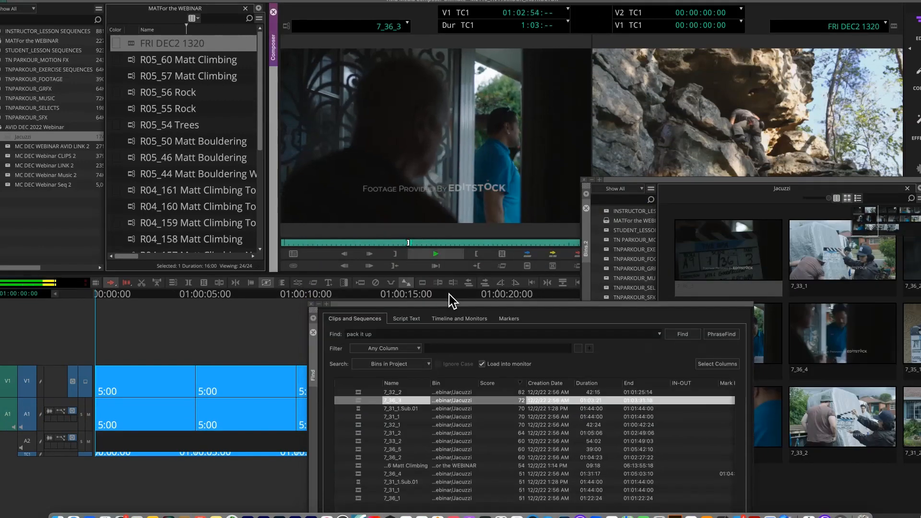
key("space")
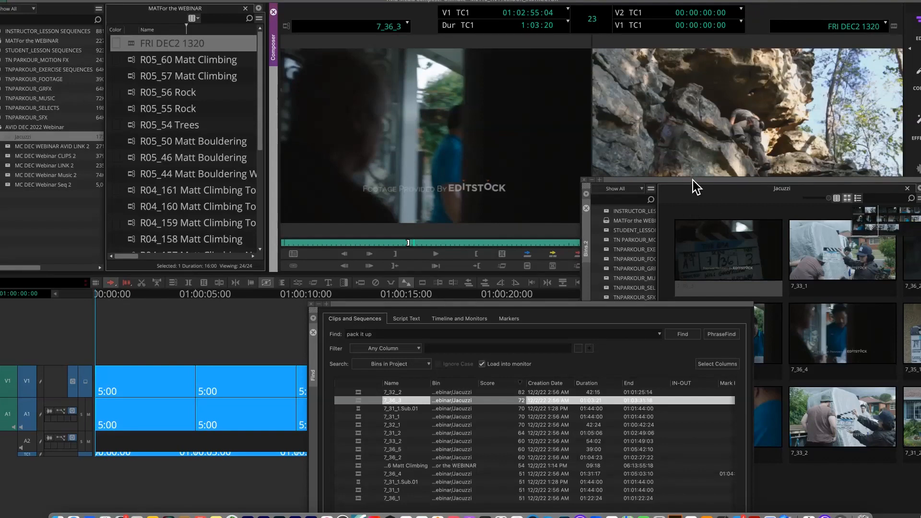
Close the floating Jacuzzi bin and the Find window, and return to the start of the FRI DEC2 1320 sequence.
left_click_drag(693, 180, 568, 129)
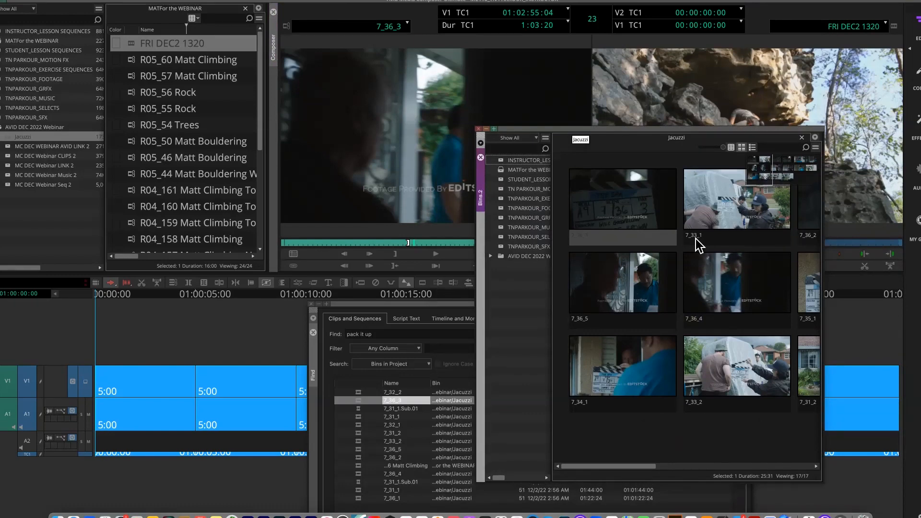
left_click(478, 128)
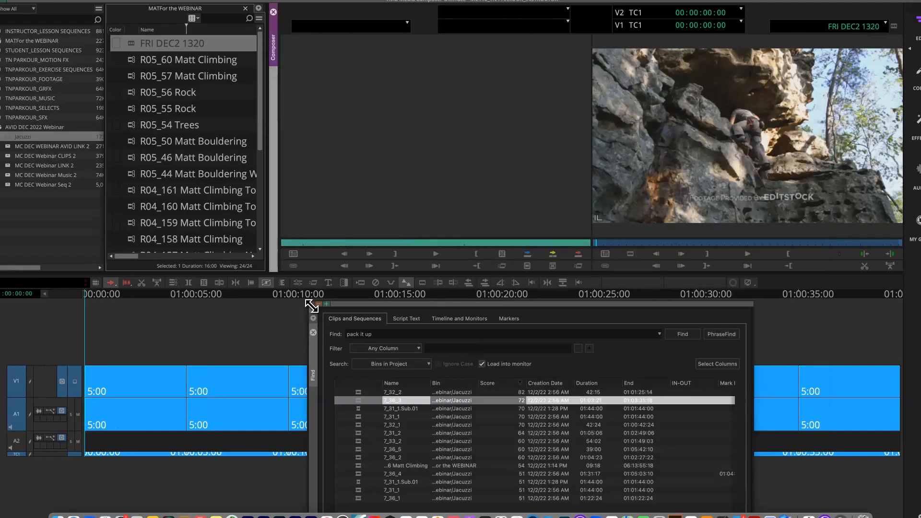
left_click(313, 332)
left_click(627, 243)
key("Home")
left_click_drag(124, 294, 349, 335)
key("Home")
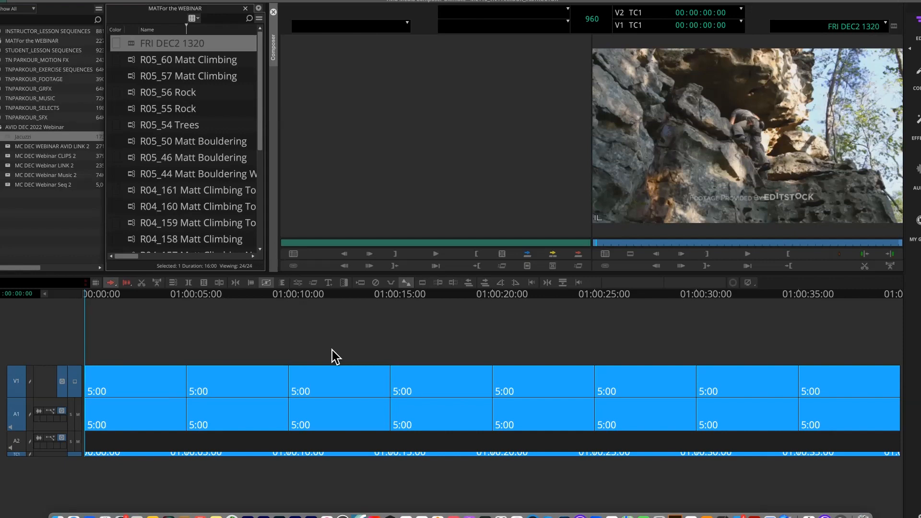
Add a 24-frame Dip to Color quick transition starting at the cut near 01:00:05:00 and play across it.
left_click(179, 296)
key("space")
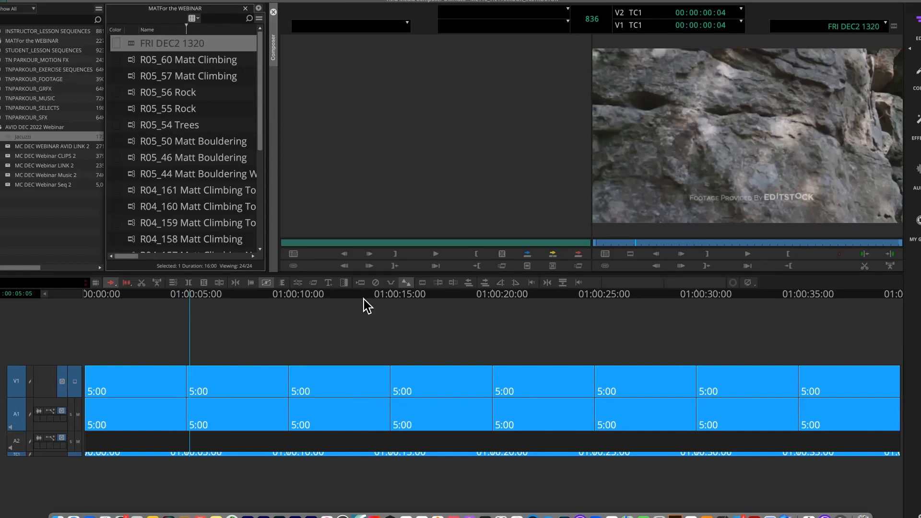
left_click(346, 283)
left_click(510, 196)
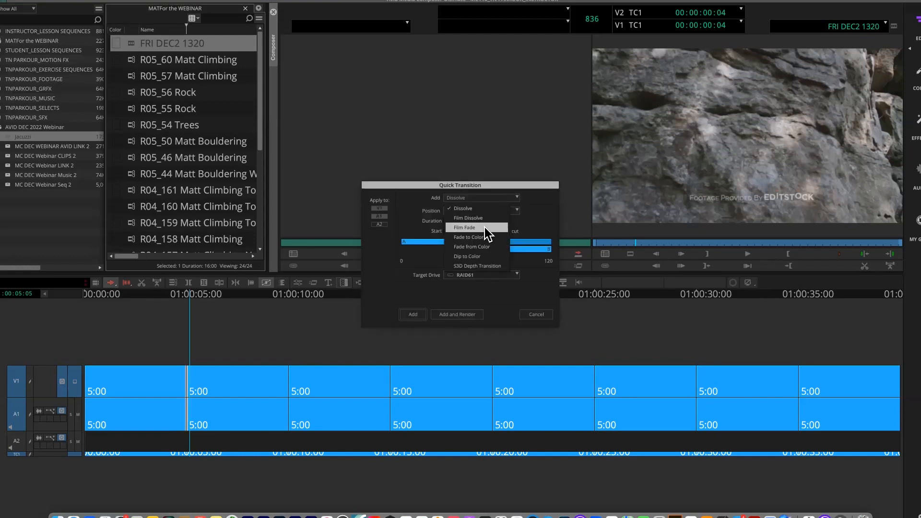
left_click(483, 255)
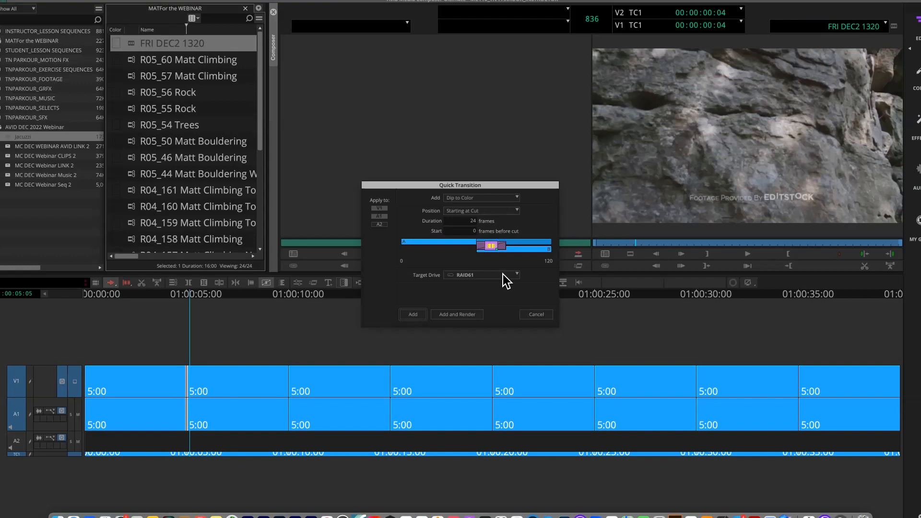
left_click(412, 314)
key("space")
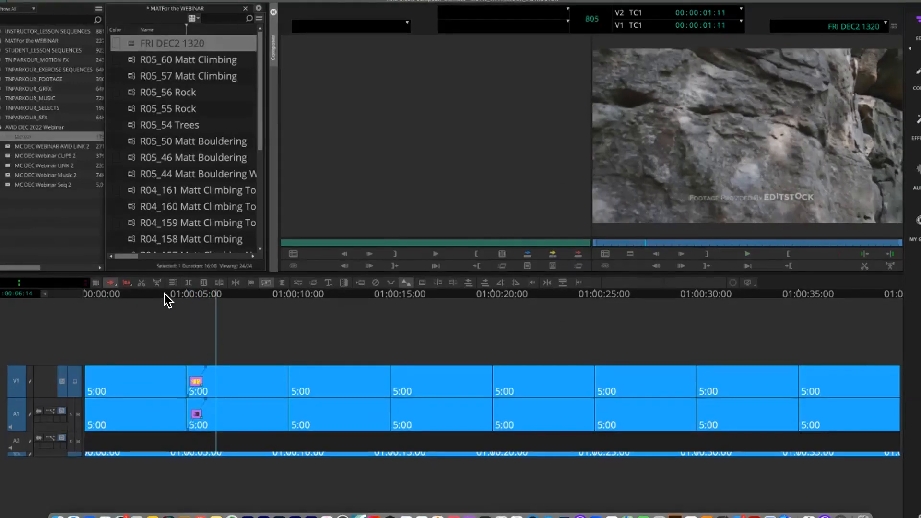
left_click(164, 294)
Mark an IN point at about 01:00:09:16 and an OUT point at about 01:00:35:21 in the sequence.
left_click_drag(229, 315, 286, 319)
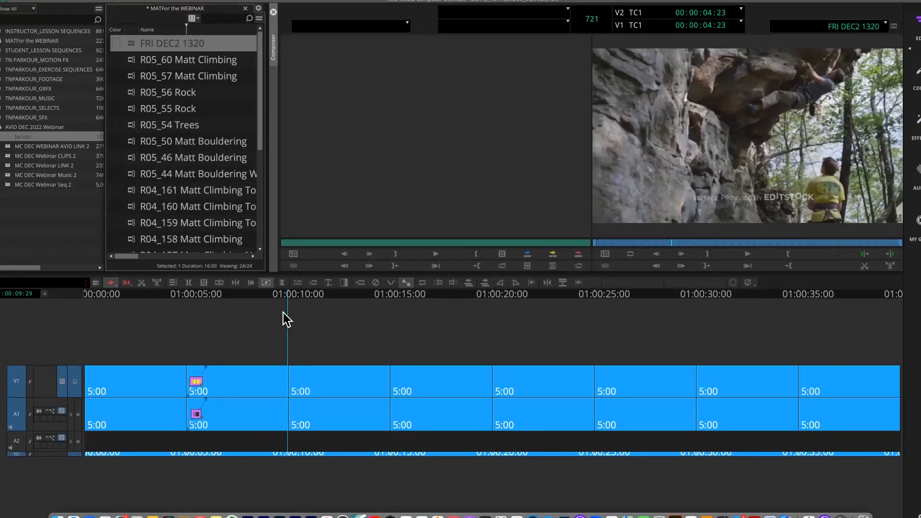
left_click(279, 300)
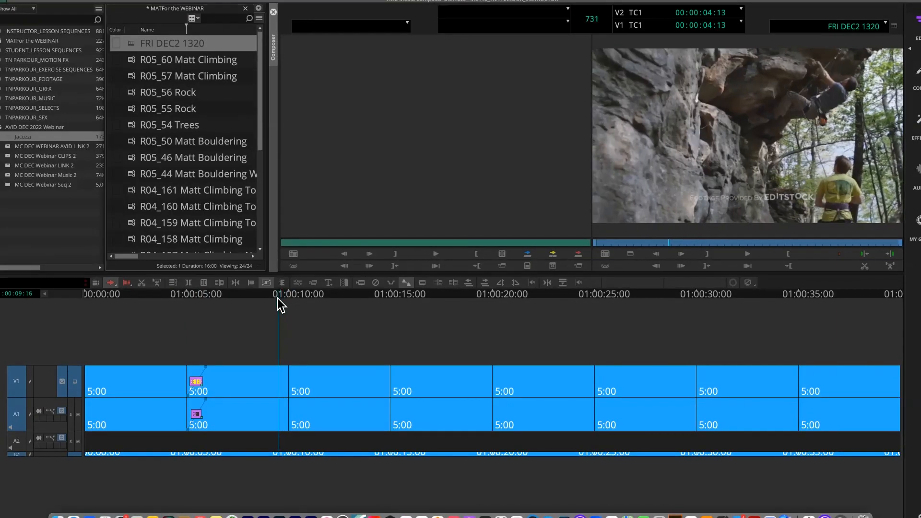
left_click_drag(308, 298, 815, 320)
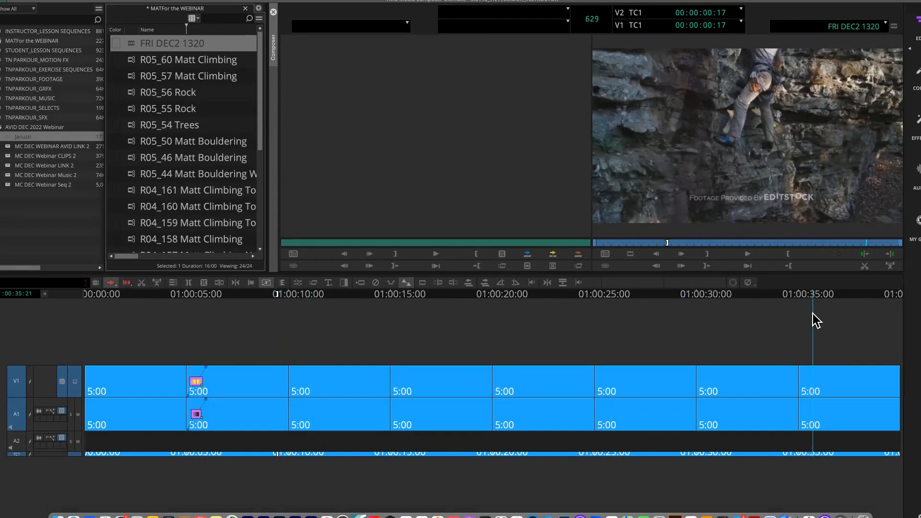
key("o")
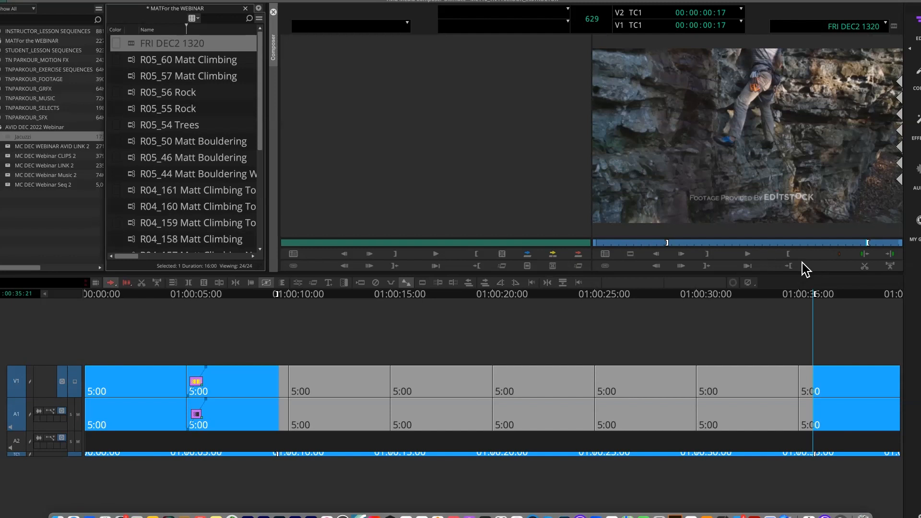
left_click(276, 294)
mouse_move(277, 293)
left_mouse_down()
mouse_move(292, 299)
mouse_move(283, 300)
left_mouse_up()
left_click_drag(457, 318, 814, 322)
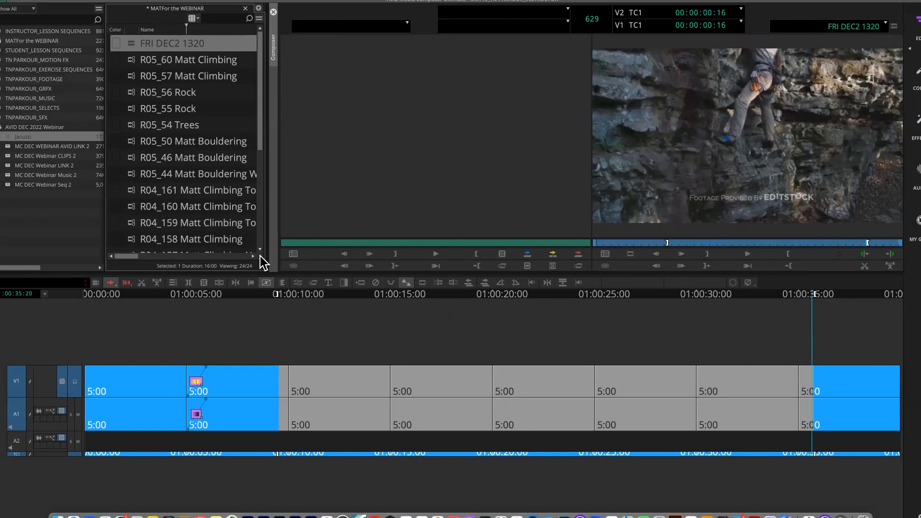
Apply a 24-frame Dip to Color, starting at cut, to all transitions between IN and OUT and review them in full-screen playback.
left_click(344, 282)
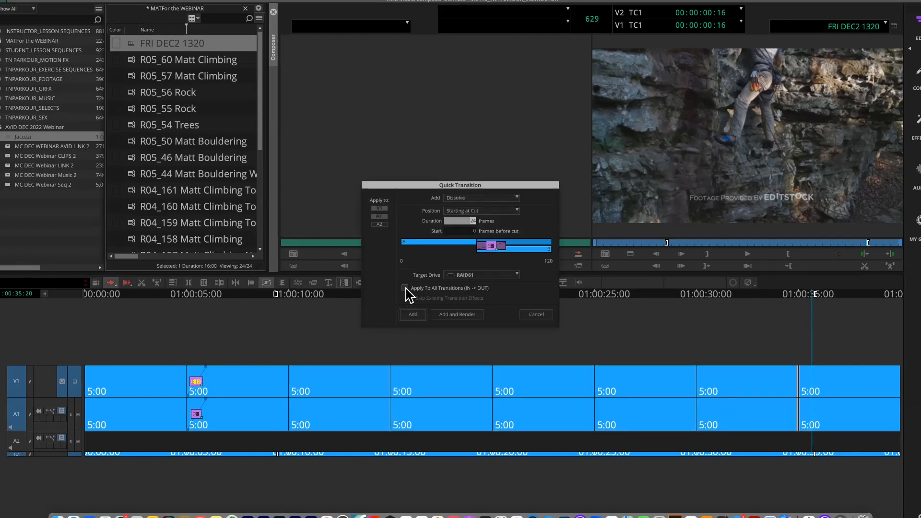
left_click(404, 288)
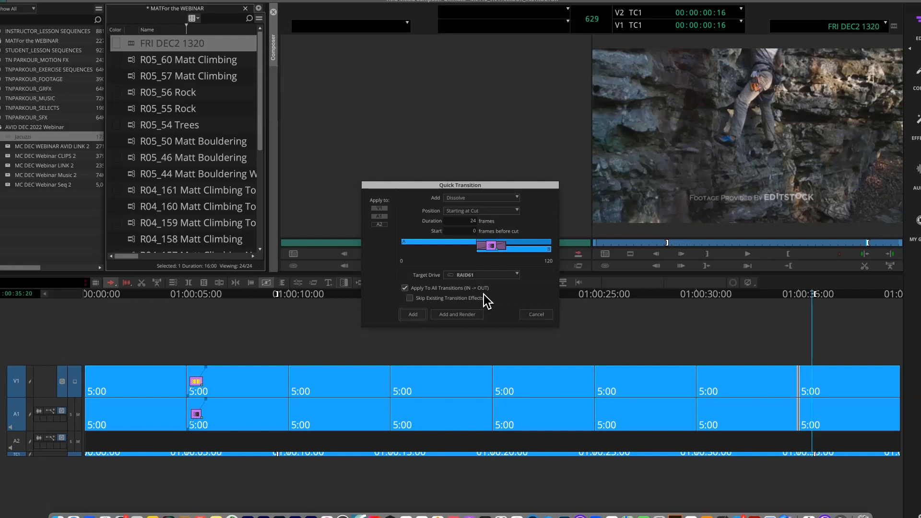
left_click(506, 197)
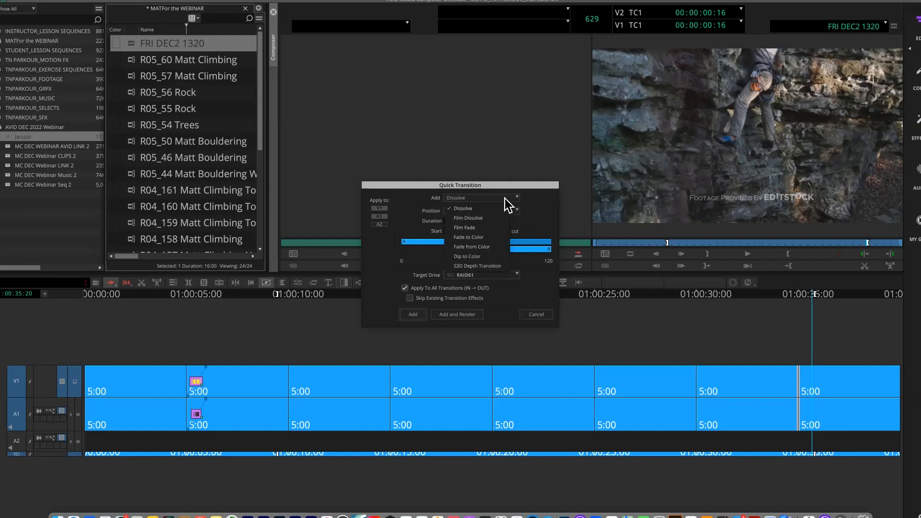
left_click(485, 257)
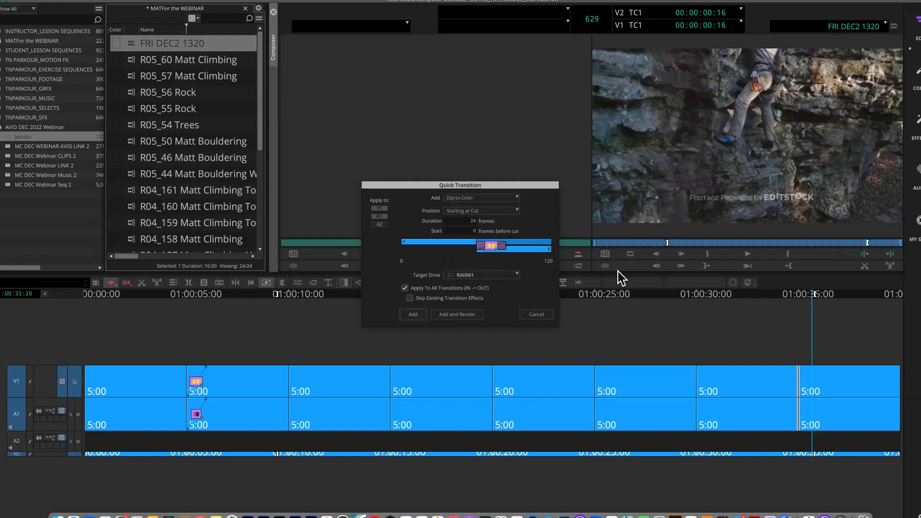
left_click(412, 315)
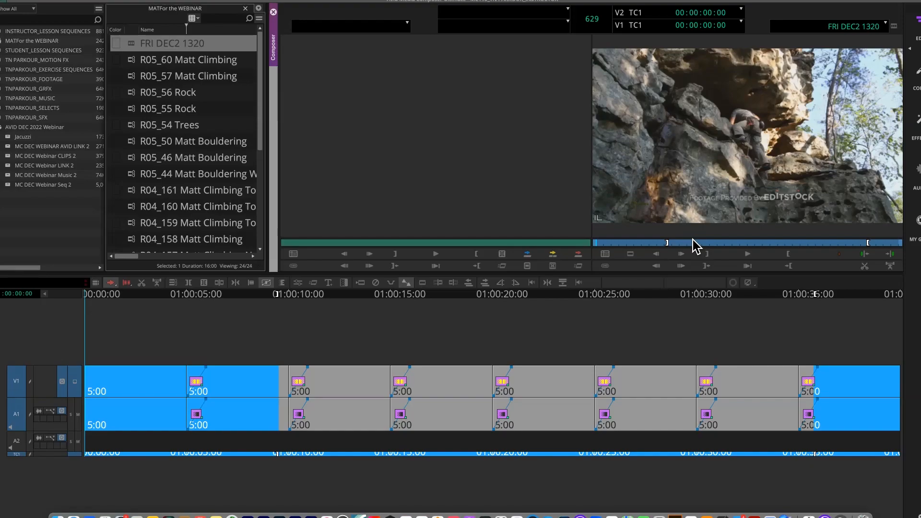
key("super+shift+f")
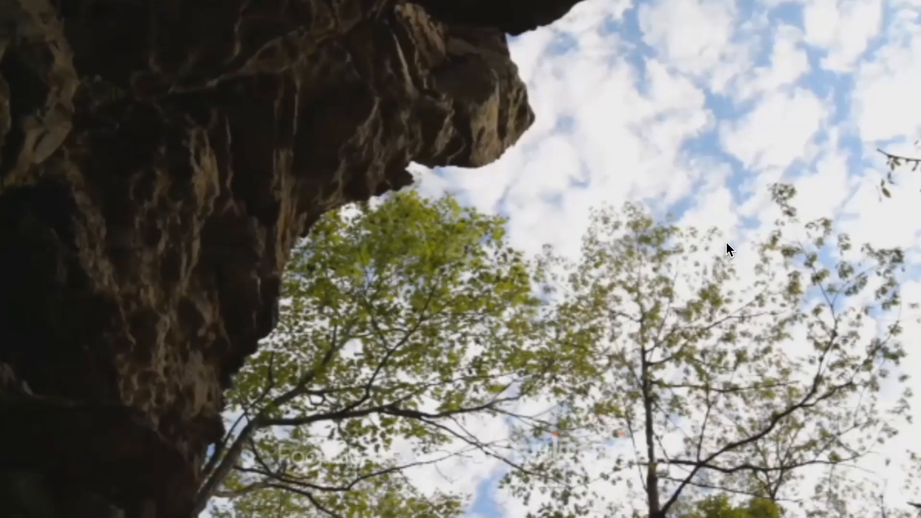
key("Escape")
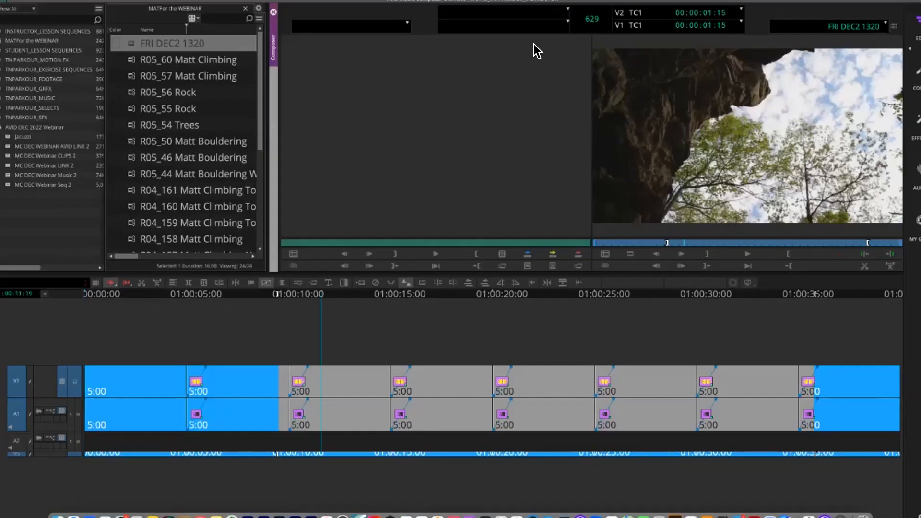
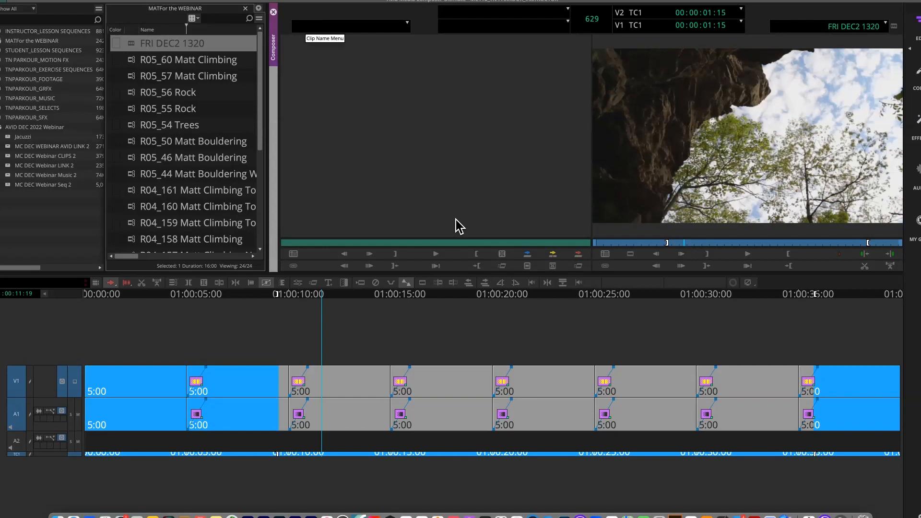
Open the MC DEC Webinar Seq 2 bin and load the 01 Webinar OPENing sequence into the Record monitor.
double_click(9, 185)
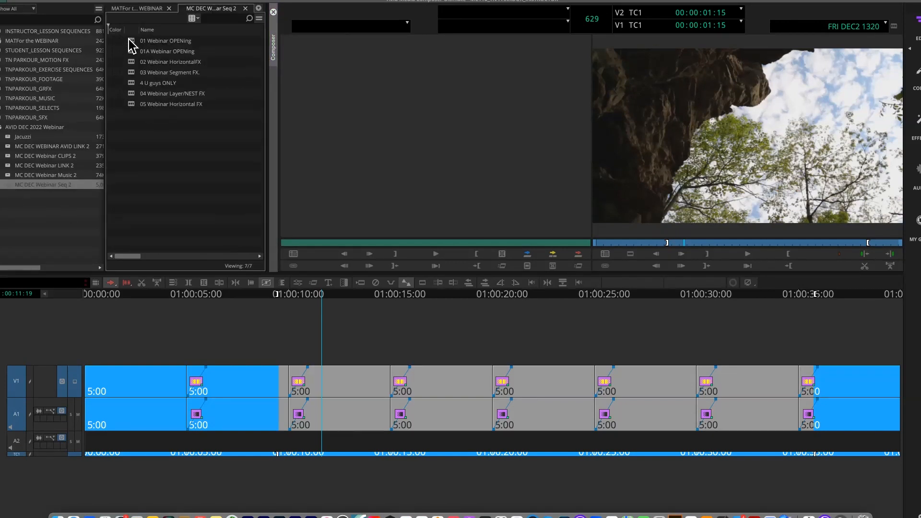
left_click(131, 42)
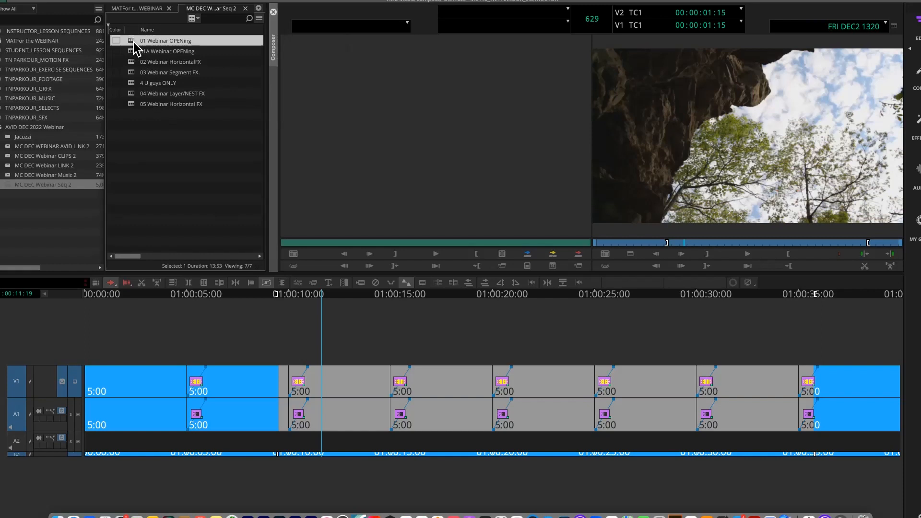
double_click(135, 47)
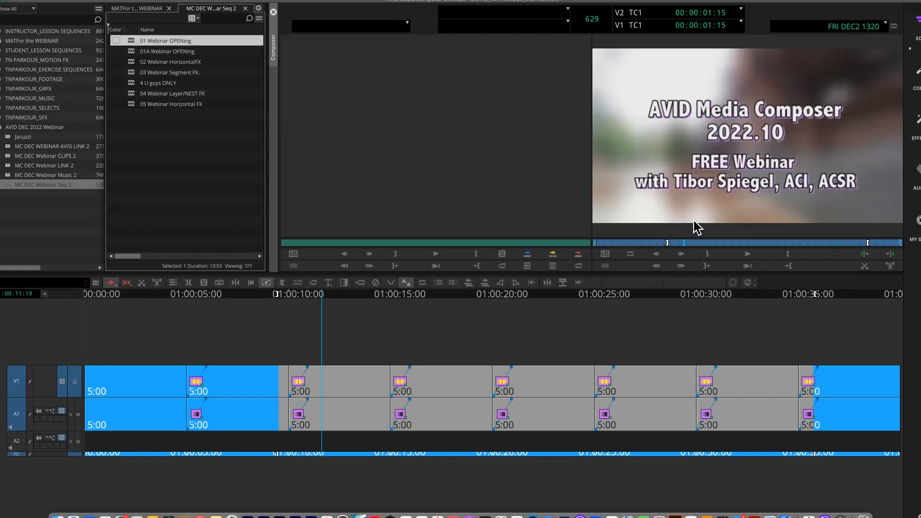
Fit the whole 01 Webinar OPENing sequence in the timeline, return to its start and monitor the V1 track.
key("Home")
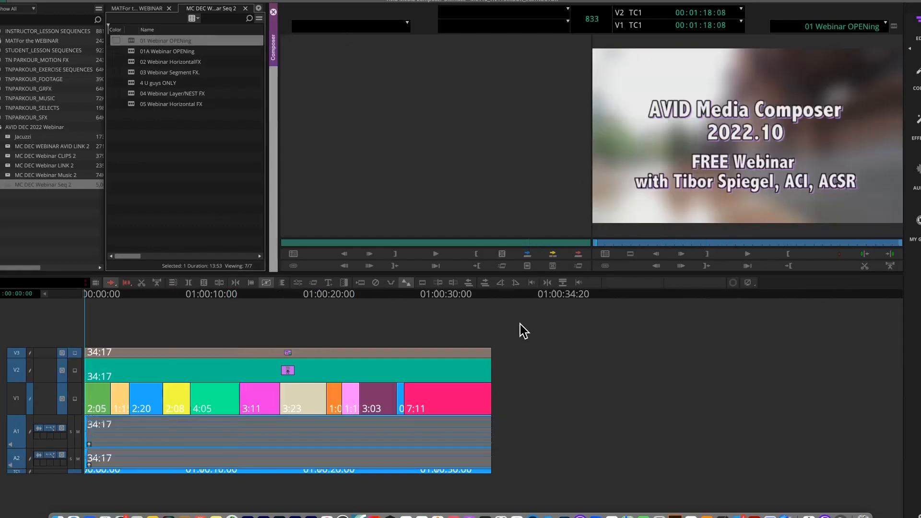
key("super+slash")
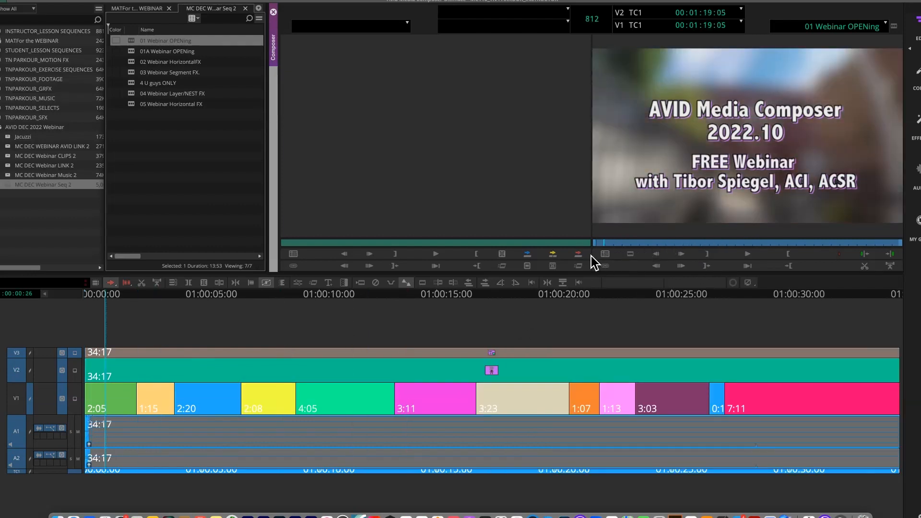
left_click_drag(591, 257, 666, 282)
key("Home")
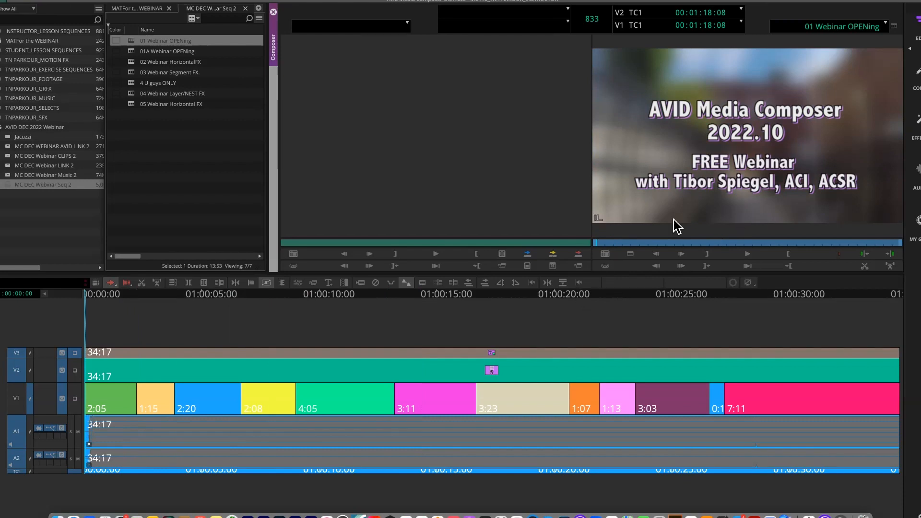
left_click(74, 399)
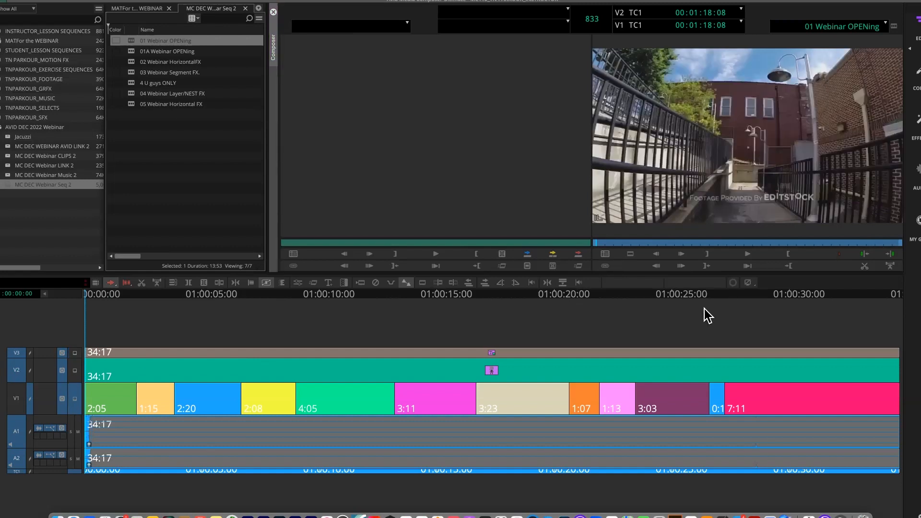
left_click_drag(686, 243, 548, 255)
Park at about 01:00:01:03 over the first V1 clip and match frame the V1 track to load its source clip.
left_click(112, 292)
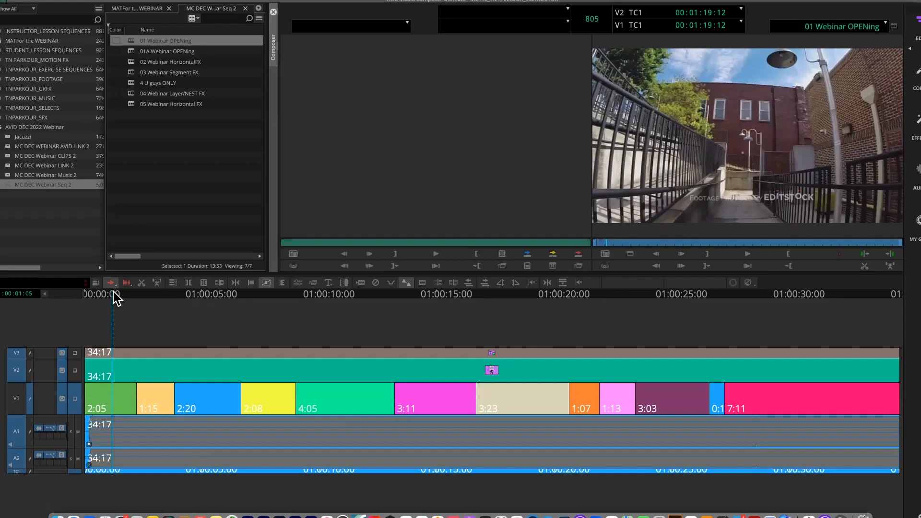
left_click(229, 294)
left_click_drag(98, 334, 111, 382)
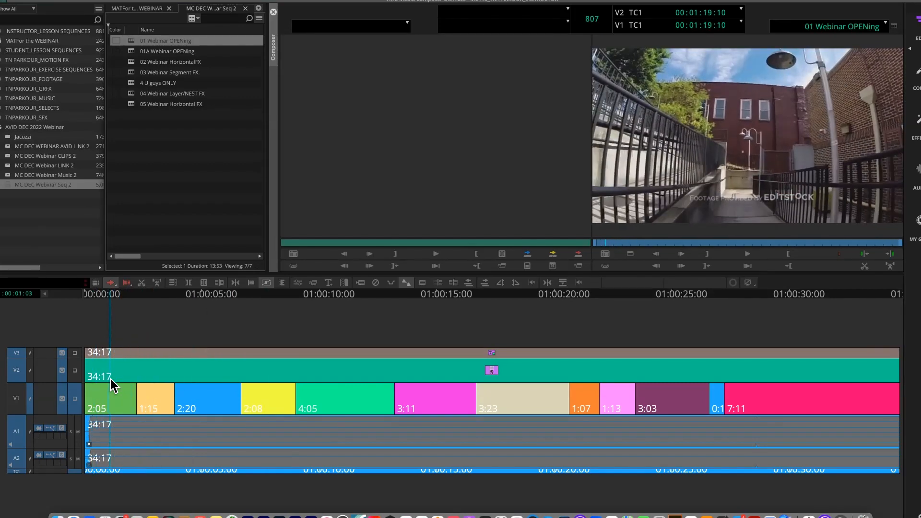
right_click(15, 403)
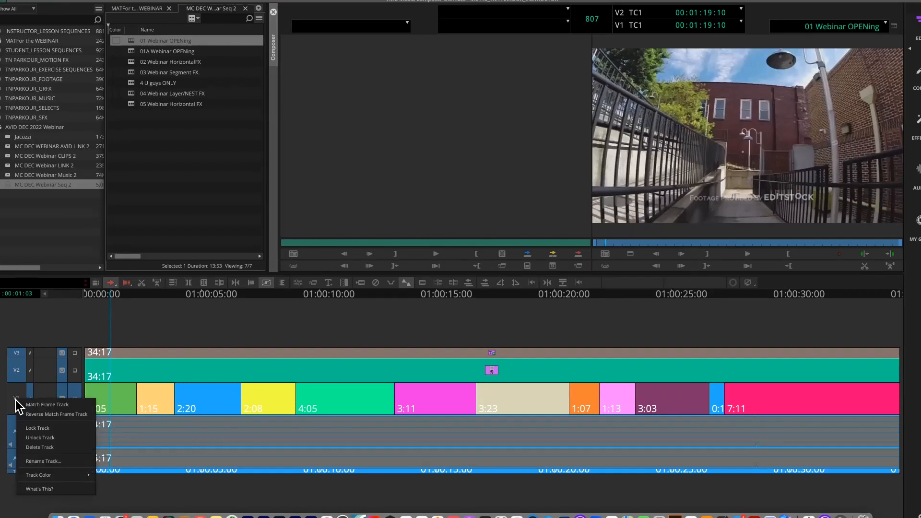
left_click(40, 404)
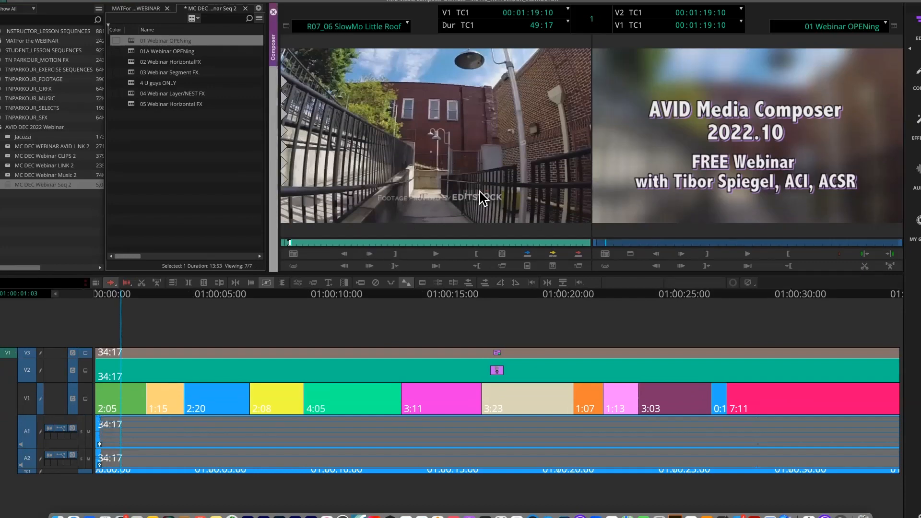
Find R07_06 SlowMo Little Roof in its MC DEC Webinar CLIPS 2 bin and move the bin window clear of the Source monitor.
right_click(29, 400)
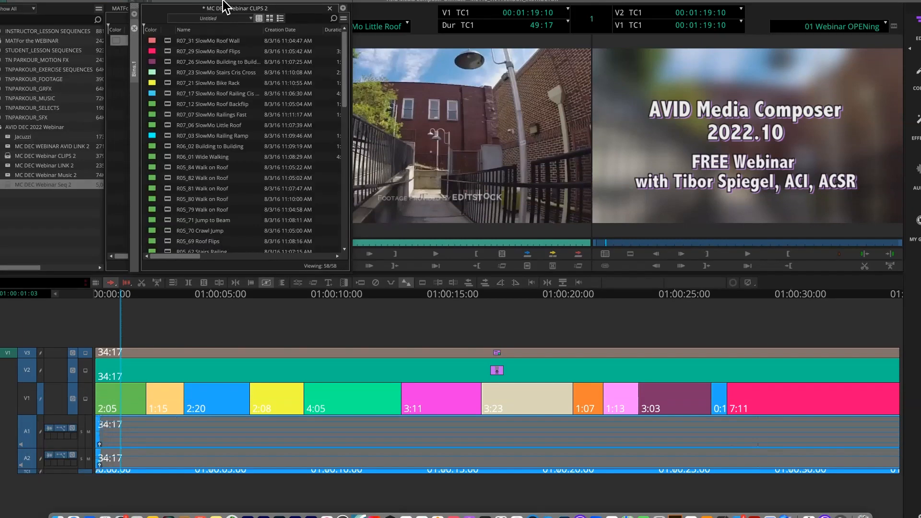
left_click_drag(222, 0, 147, 10)
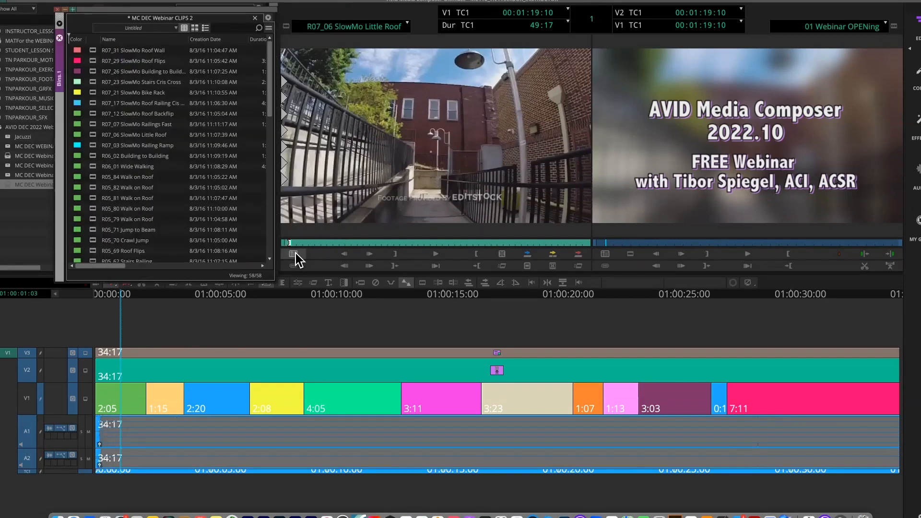
left_click(293, 265)
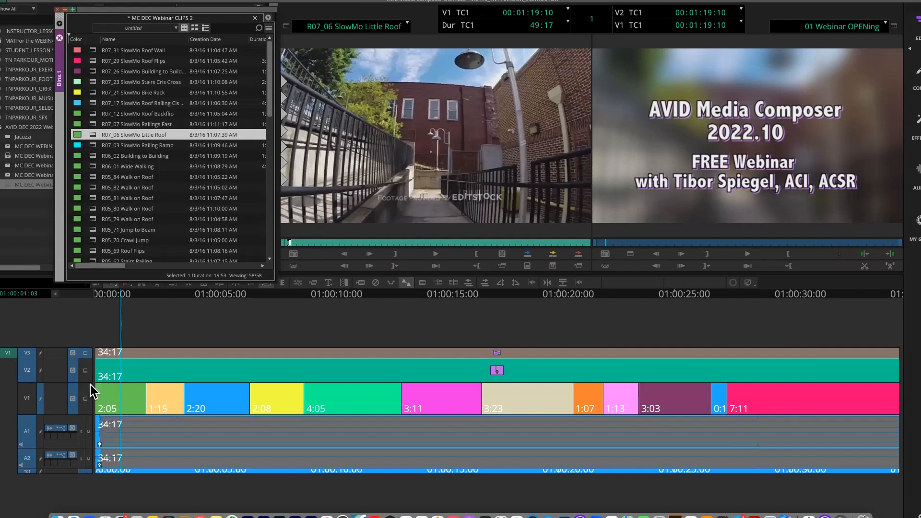
Set the bin color of the R07_06 SlowMo Little Roof clip to Blueberry.
left_click(77, 133)
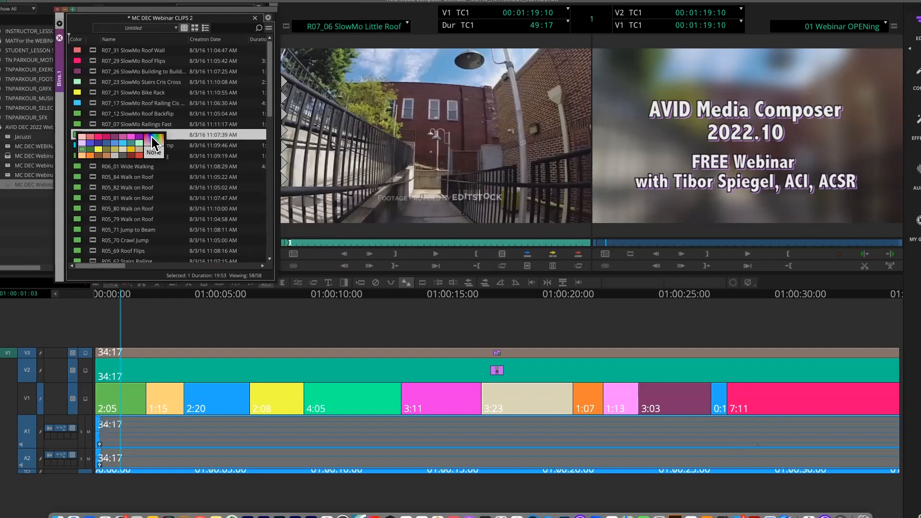
left_click(153, 142)
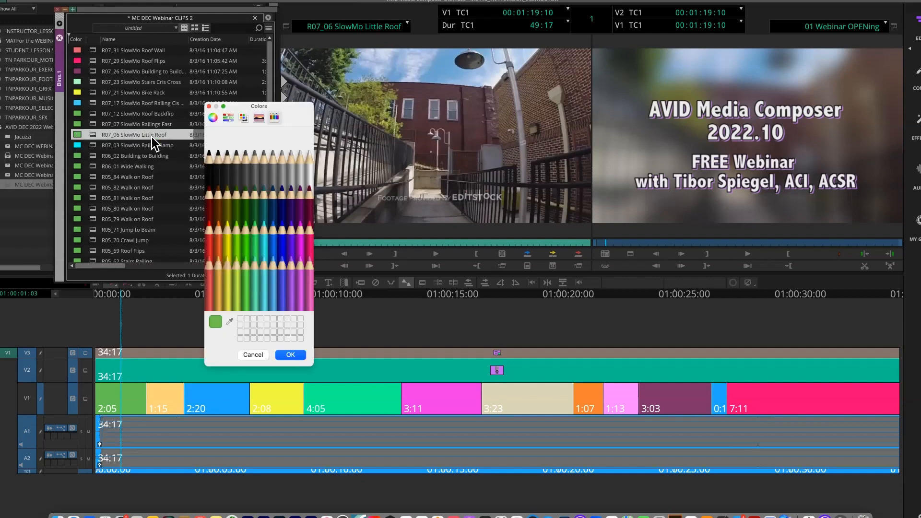
left_click(283, 233)
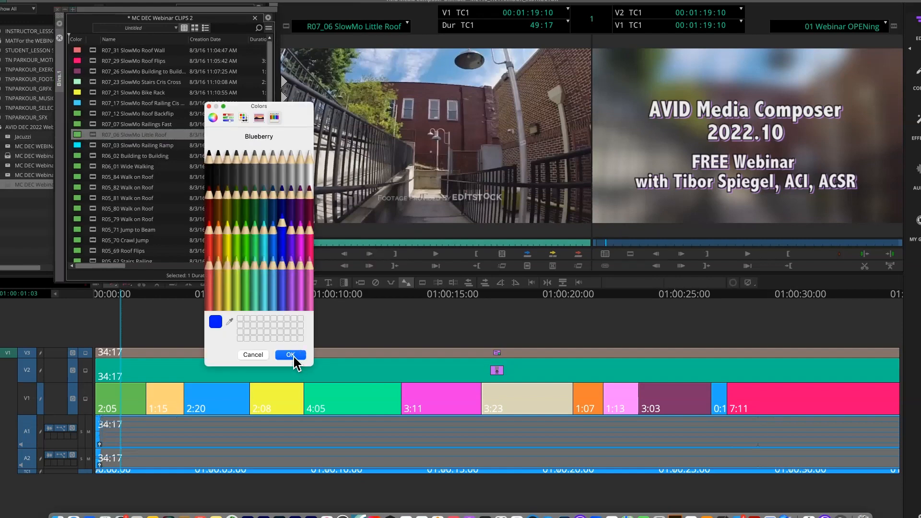
left_click(295, 355)
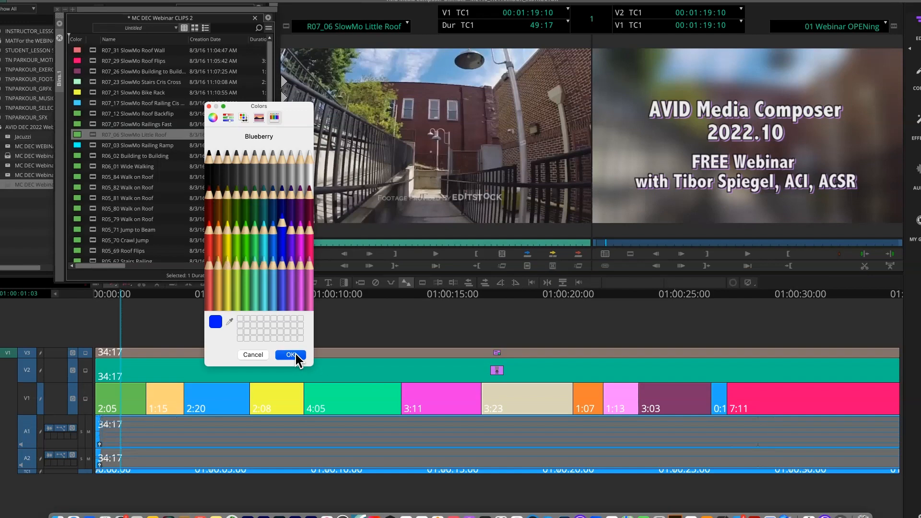
Mark an IN point at 01:00:10:29 and an OUT point at 01:00:12:20 in the sequence.
left_click(121, 301)
left_click_drag(123, 317, 724, 312)
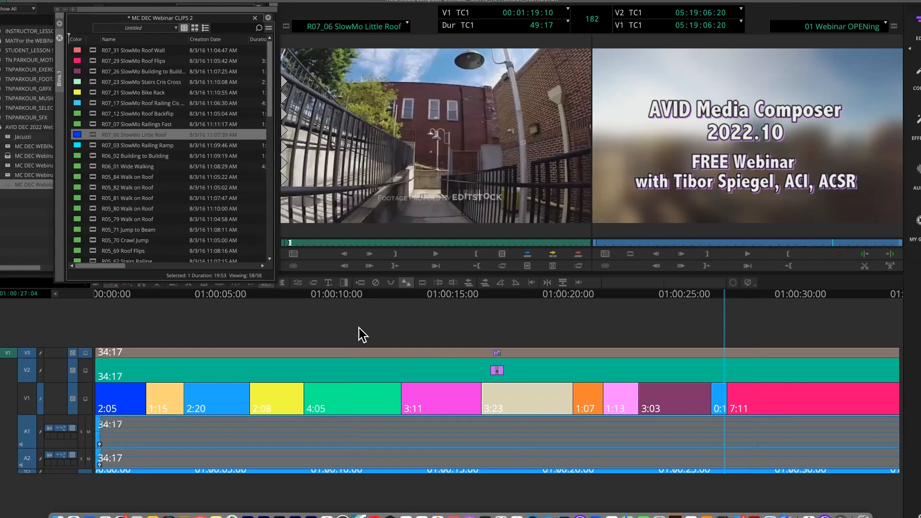
left_click(359, 334)
left_click_drag(359, 335, 349, 339)
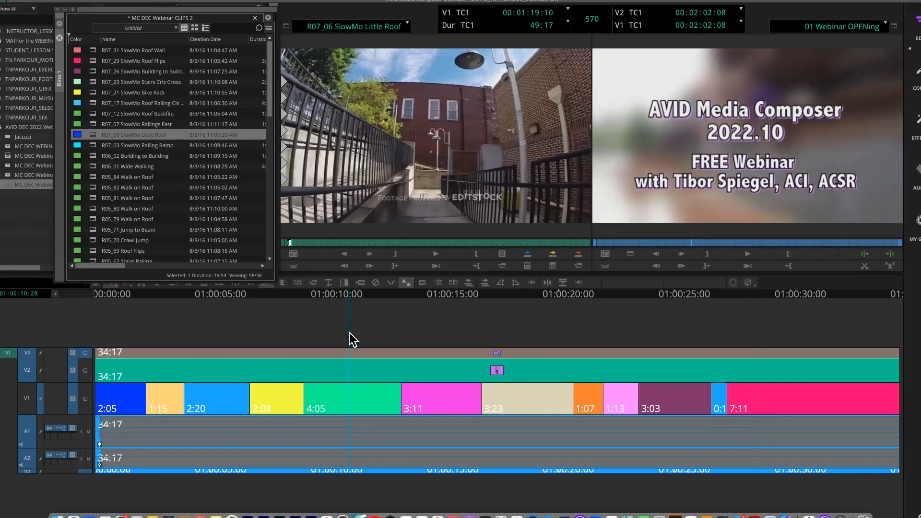
key("i")
left_click(390, 298)
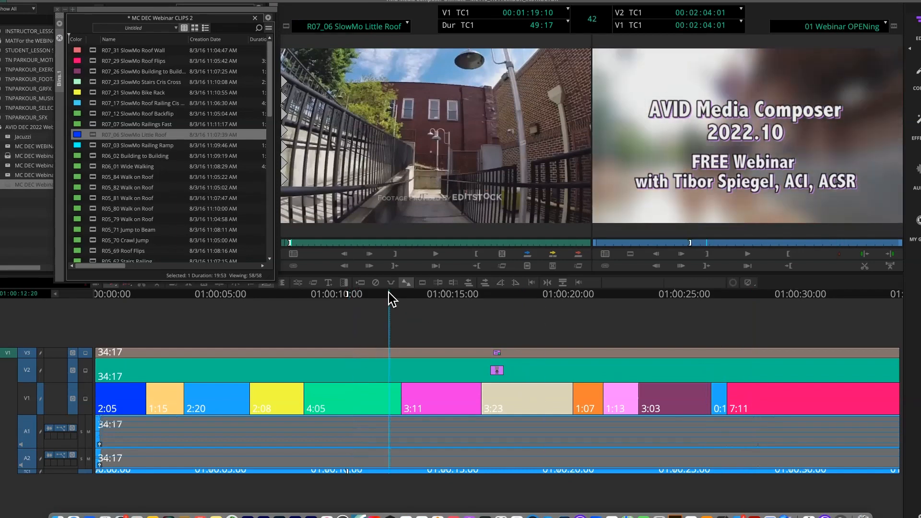
key("o")
Patch the source video to V1, disable the V2, V3, A1 and A2 tracks, and overwrite R07_06 SlowMo Little Roof into the marked range.
left_click(30, 396)
left_click(23, 351)
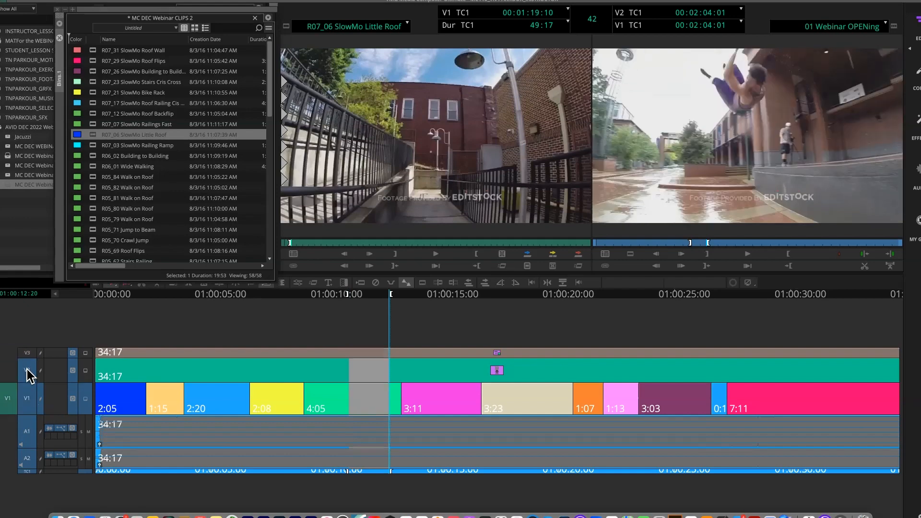
left_click(27, 369)
left_click(33, 426)
left_click(23, 462)
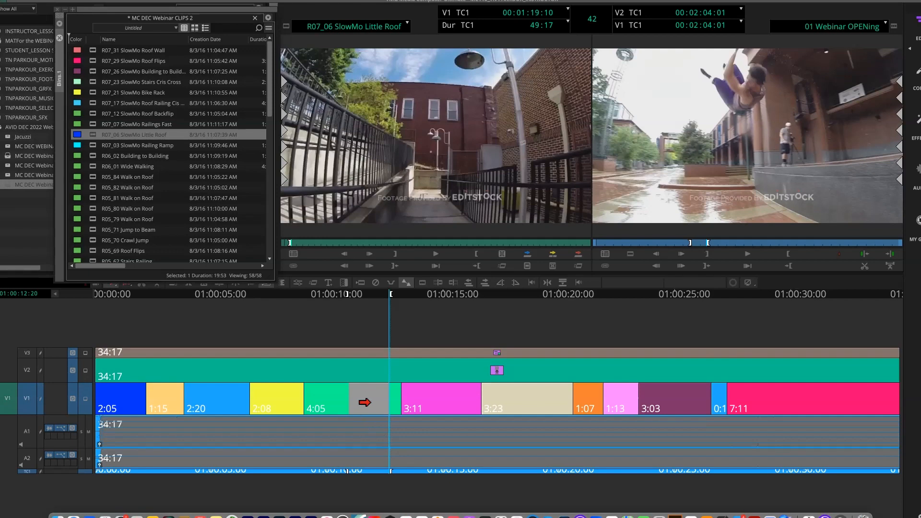
left_click(578, 254)
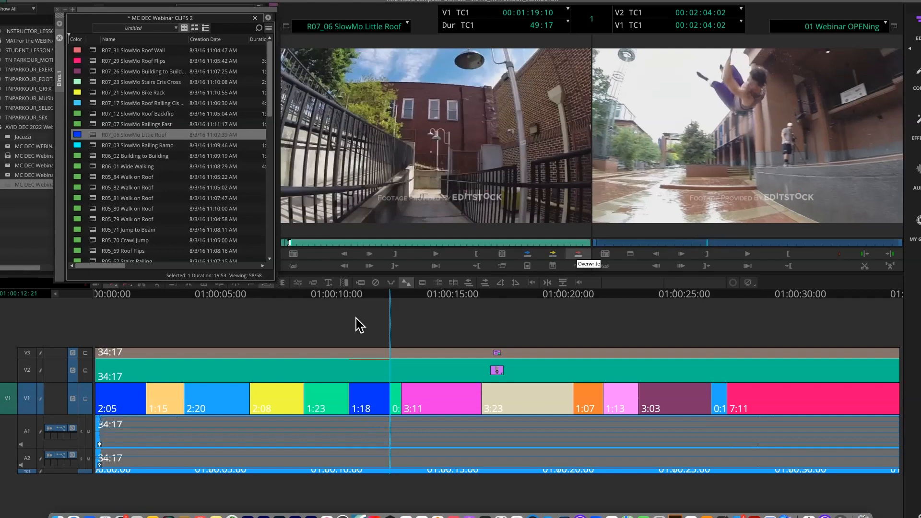
Mark a range of about one second ending at 01:00:19:14 and overwrite it on V1 with the loaded source clip.
left_click_drag(339, 296, 523, 316)
key("i")
left_click(546, 292)
key("o")
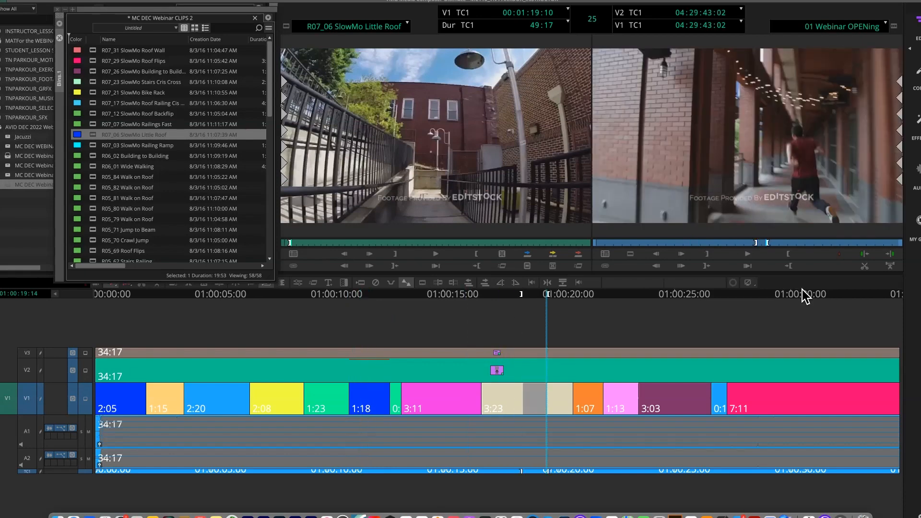
left_click(577, 254)
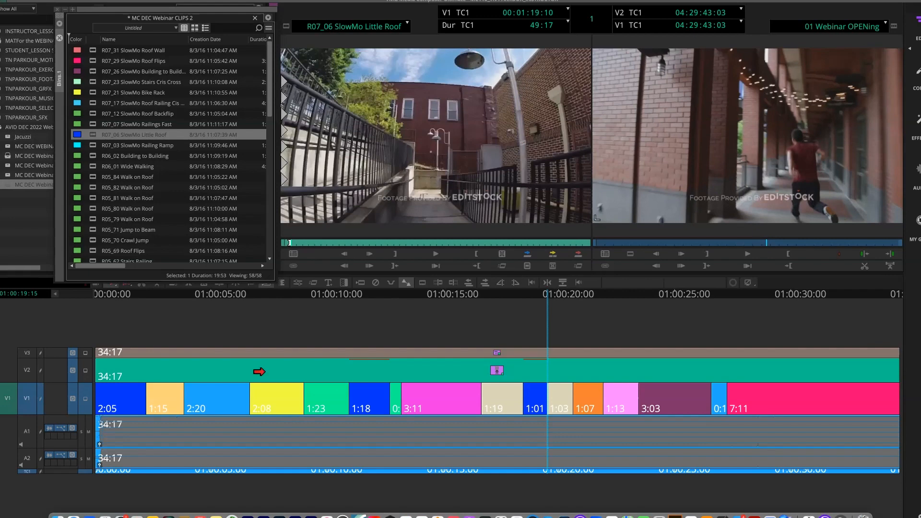
Park at about 01:00:01:05 and set the bin color of R07_06 SlowMo Little Roof to Ice.
left_click(123, 294)
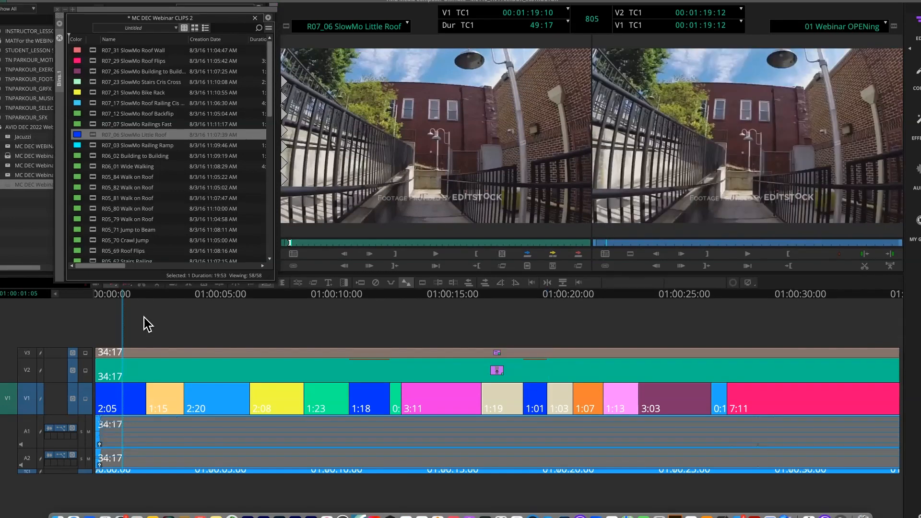
left_click(76, 135)
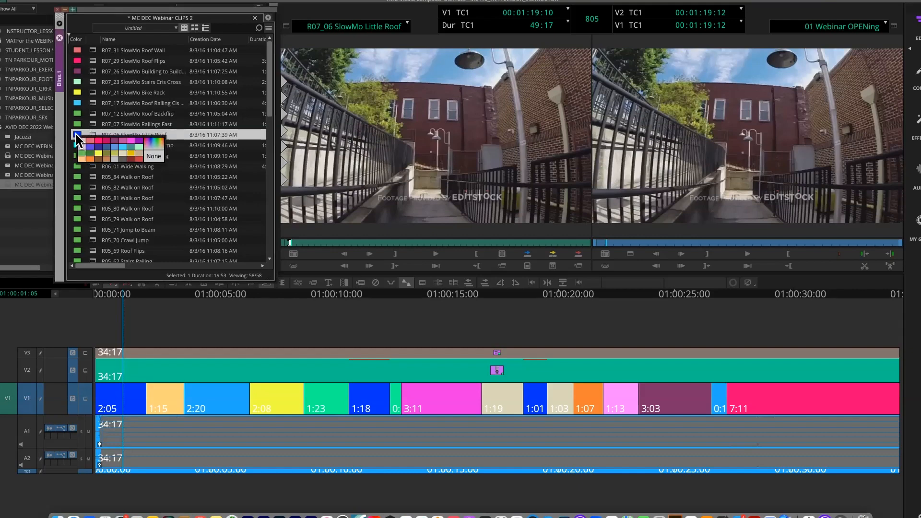
left_click(153, 140)
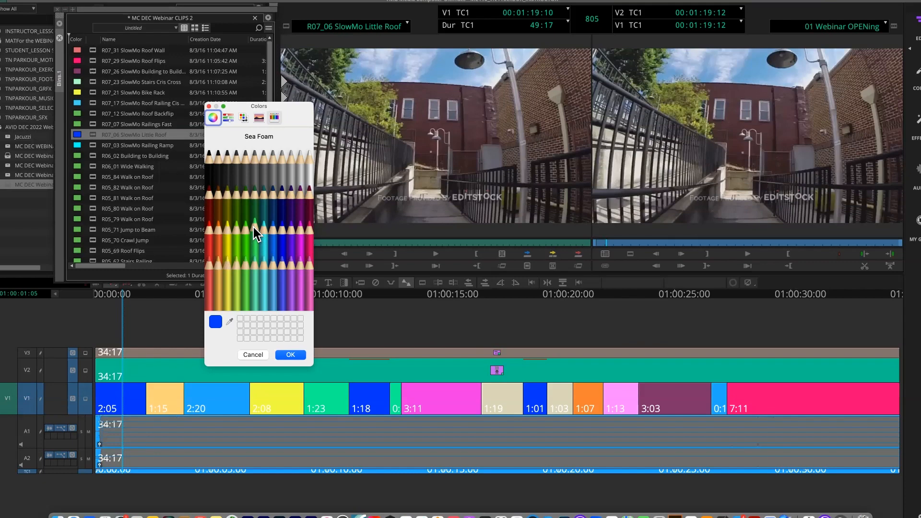
left_click(219, 242)
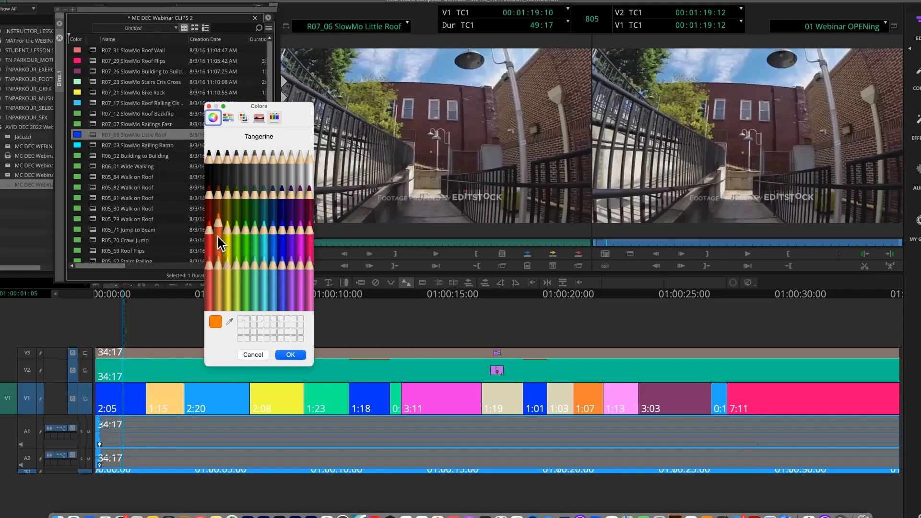
left_click(263, 260)
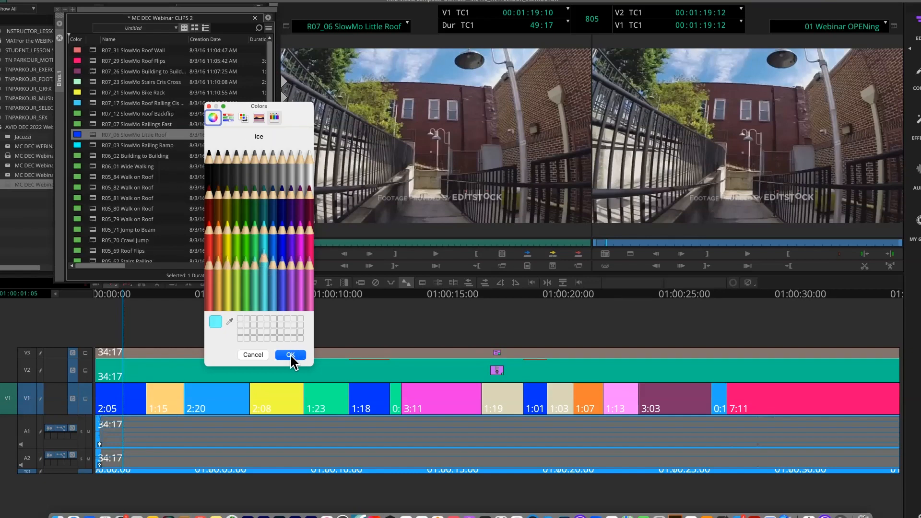
left_click(292, 355)
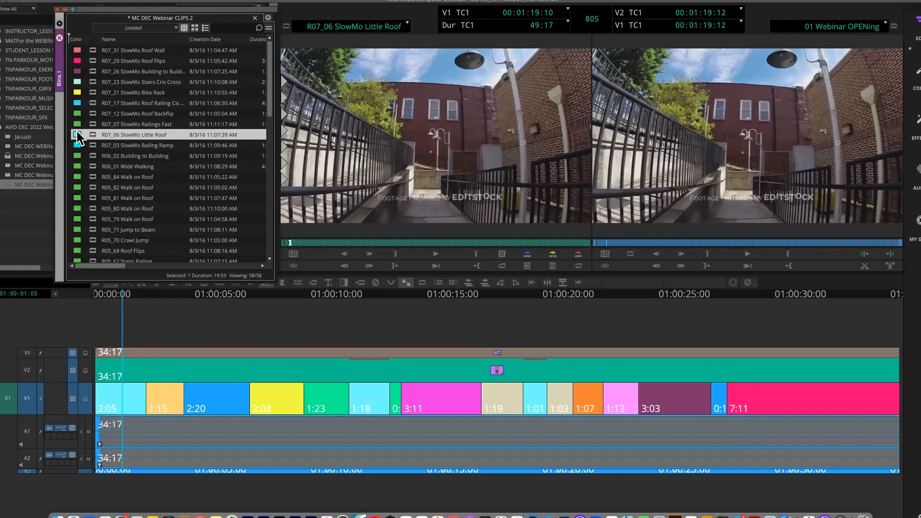
Turn off Source in the timeline's Clip Color settings.
left_click(556, 334)
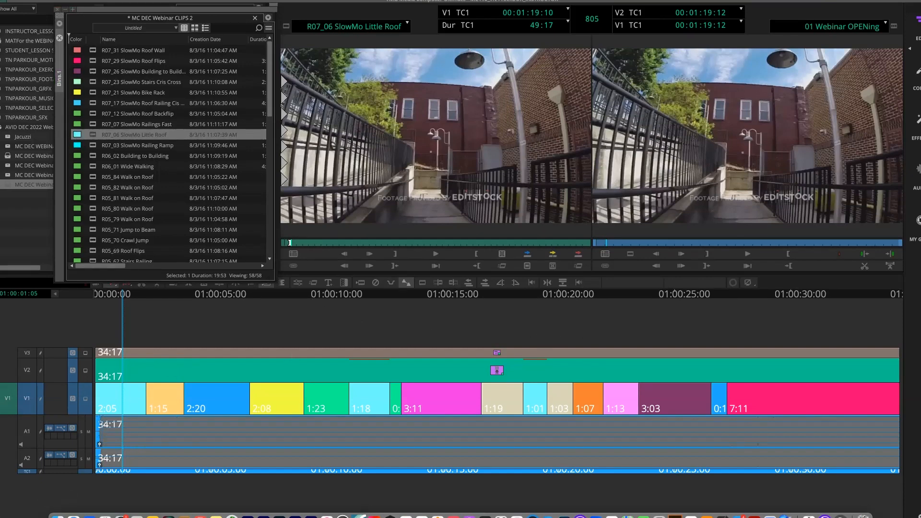
left_click(2, 515)
left_click(33, 432)
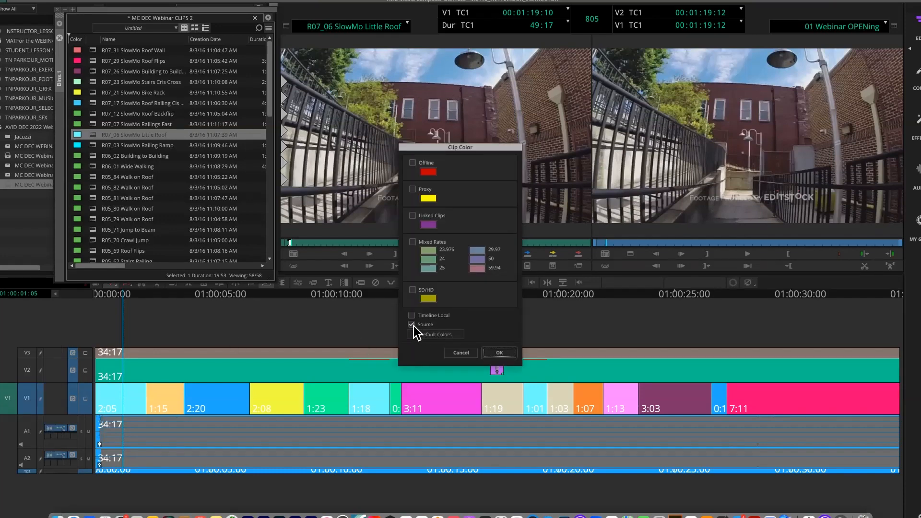
left_click(499, 353)
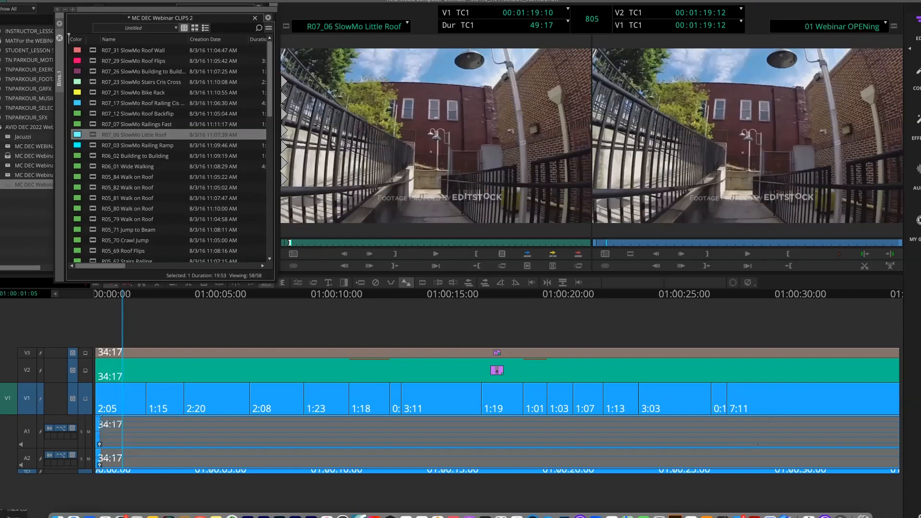
Turn Source back on in the timeline's Clip Color settings.
left_click(4, 515)
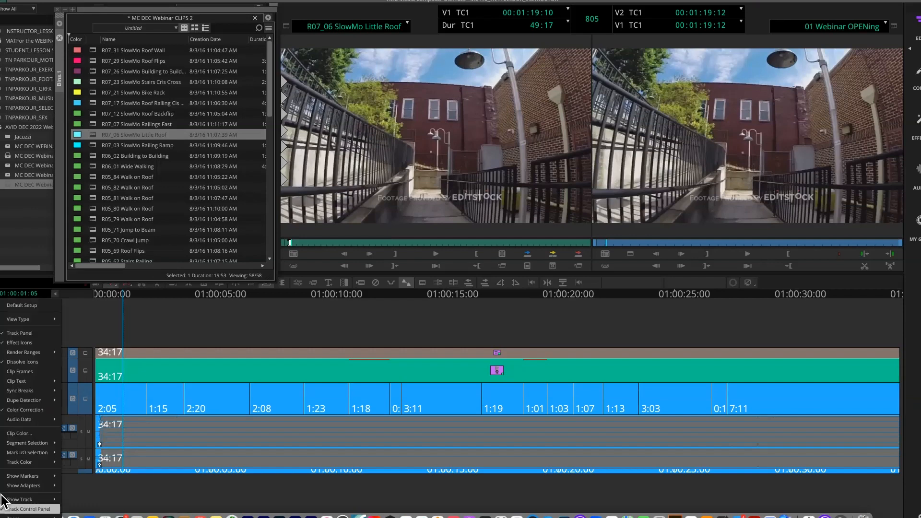
left_click(7, 433)
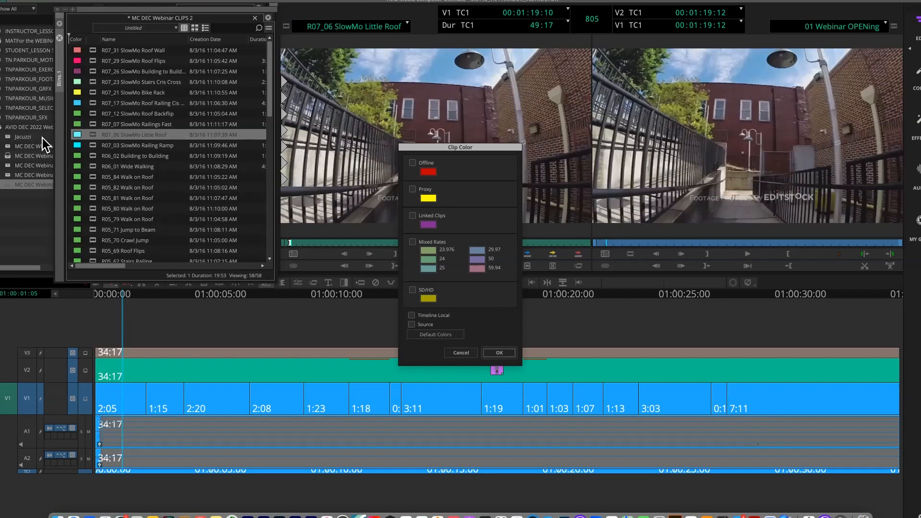
left_click(412, 324)
left_click(498, 352)
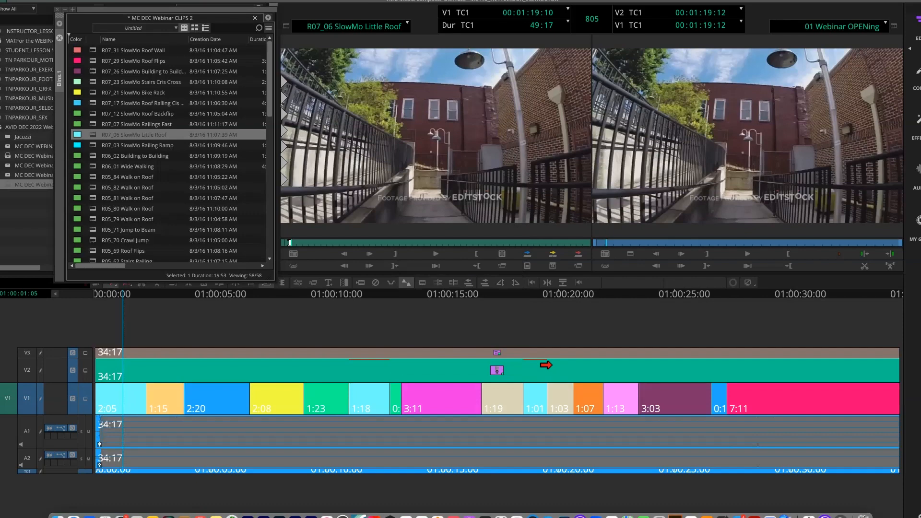
Clear the R07_06 SlowMo Little Roof clip from the source monitor.
left_click(393, 30)
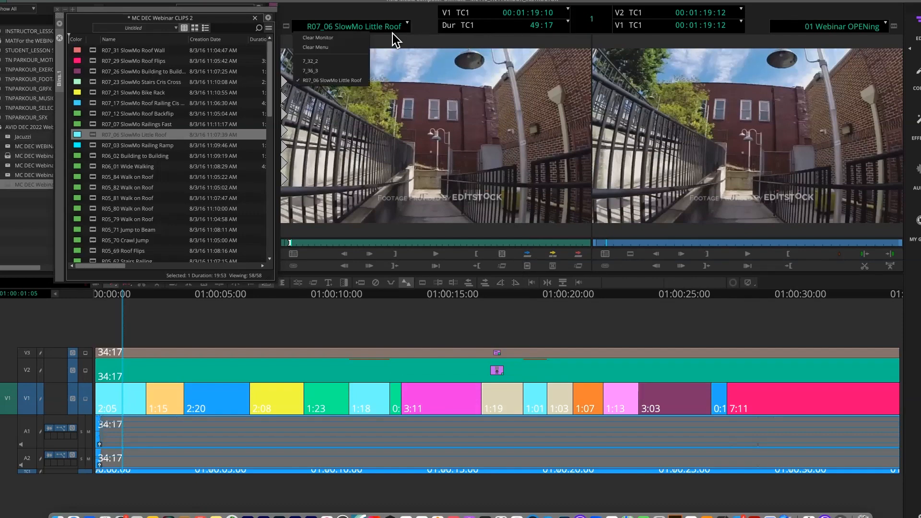
left_click(340, 38)
left_click(406, 23)
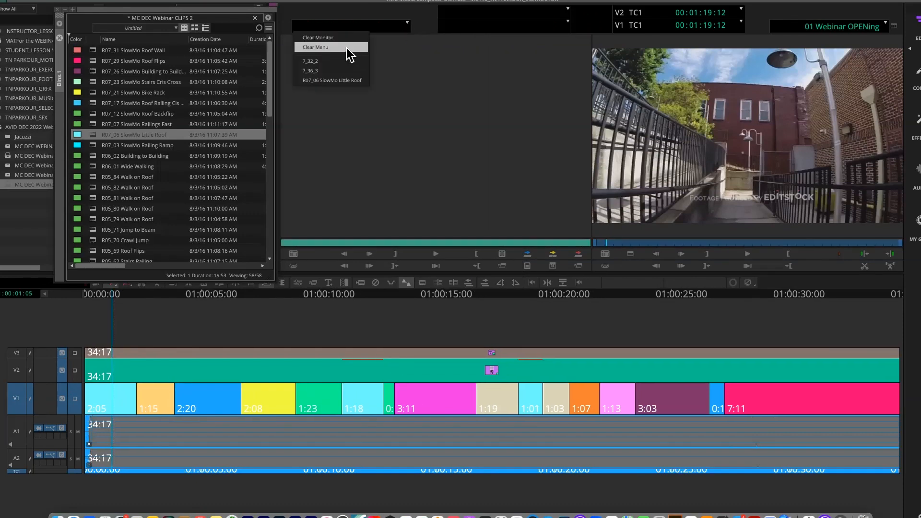
left_click(725, 202)
left_click(794, 10)
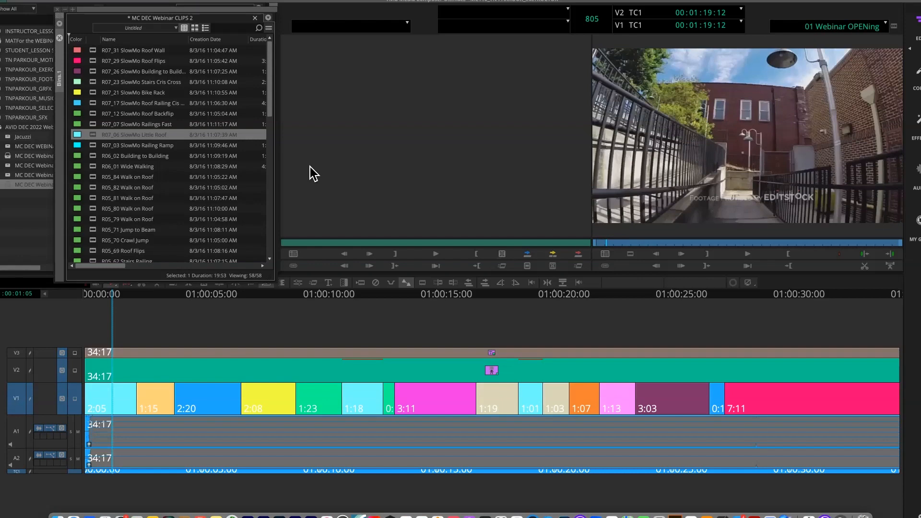
Load the 05 Webinar Horizontal FX sequence from the sequence bin into the record monitor and park at its start.
left_click(605, 254)
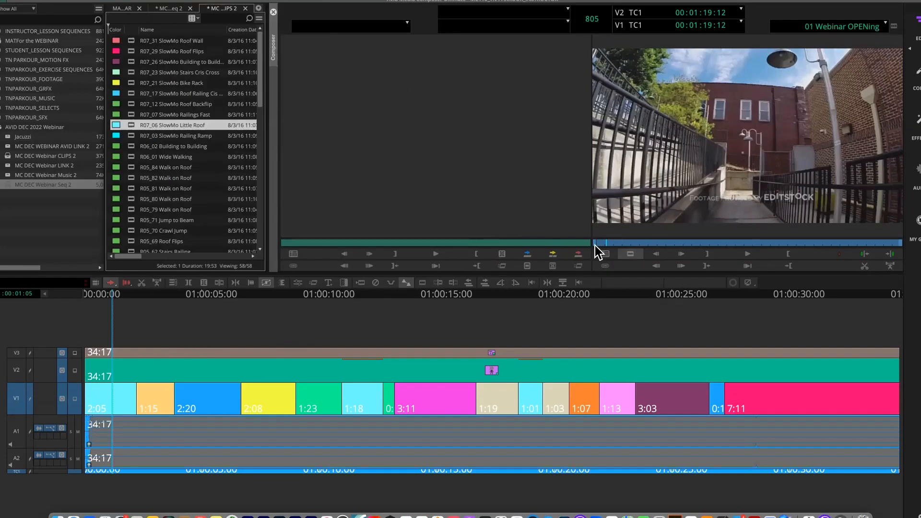
left_click_drag(612, 241, 677, 256)
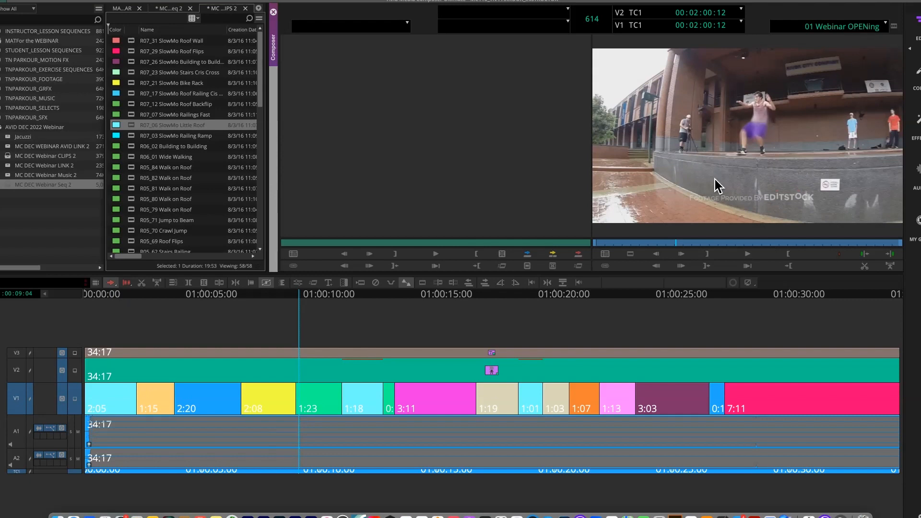
left_click(606, 254)
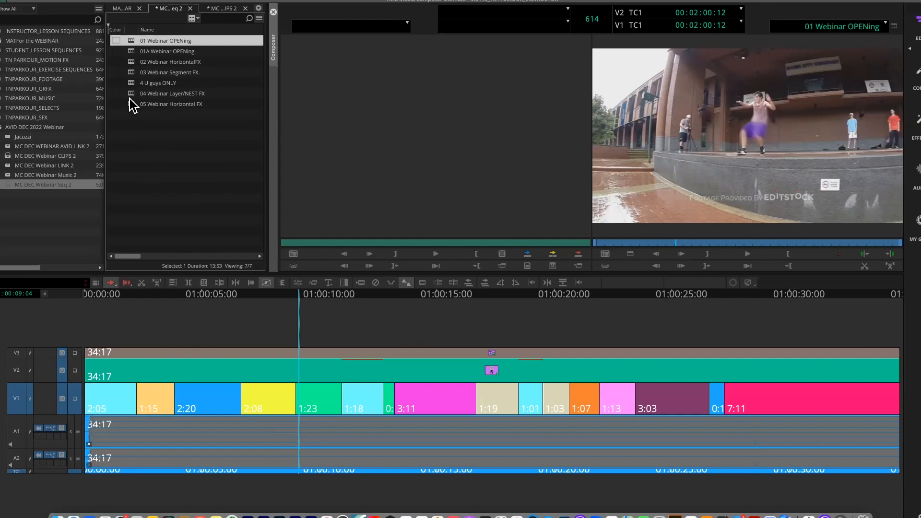
double_click(156, 104)
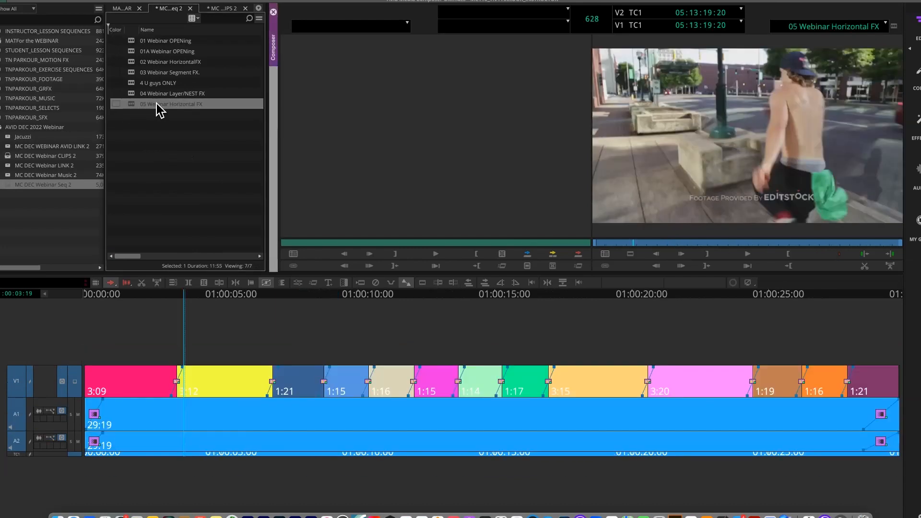
left_click_drag(732, 245, 537, 297)
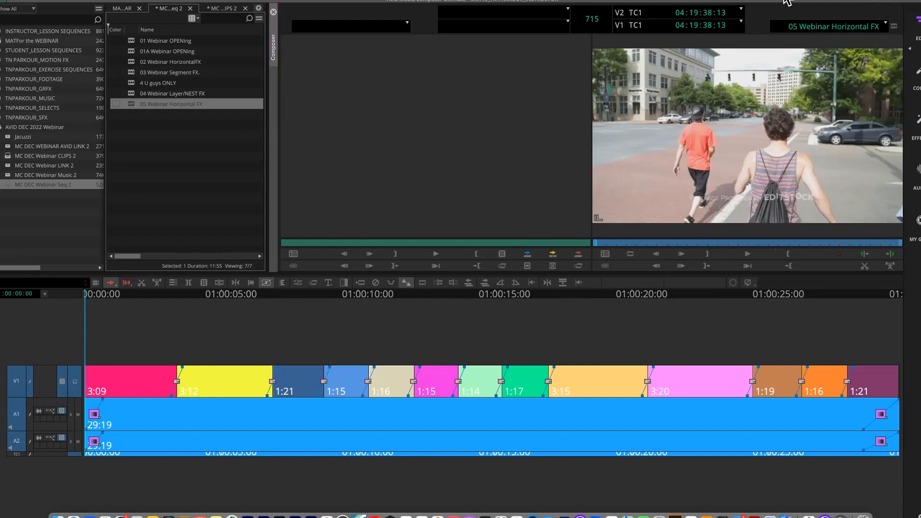
Play the opening of the 05 Webinar Horizontal FX sequence full screen.
key("f")
key("space")
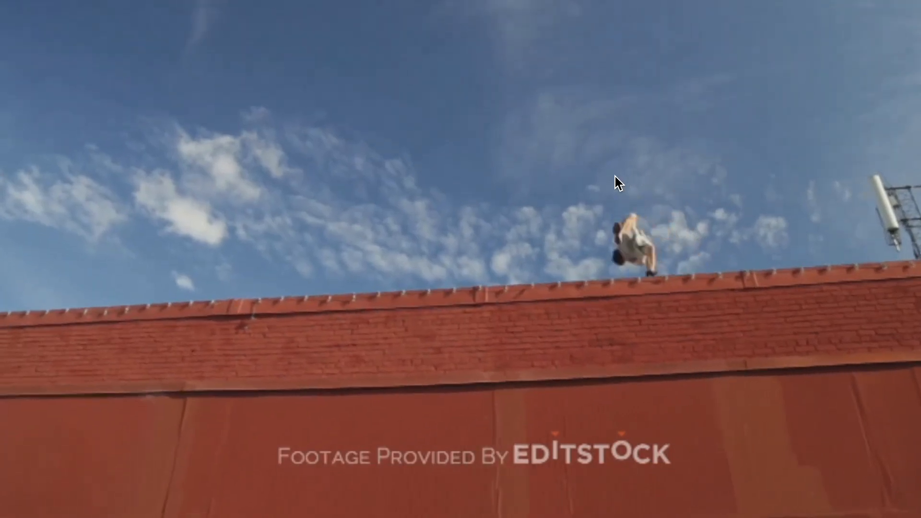
key("Escape")
left_click(177, 294)
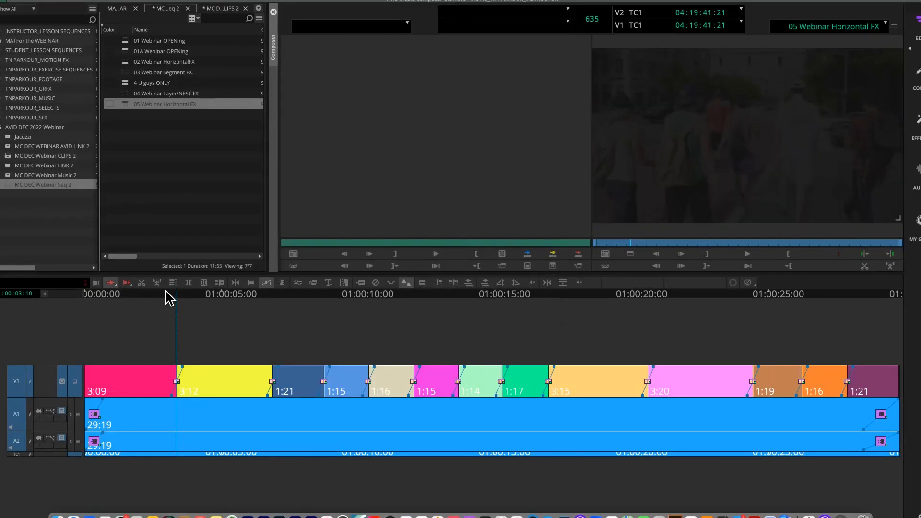
left_click_drag(166, 291, 191, 298)
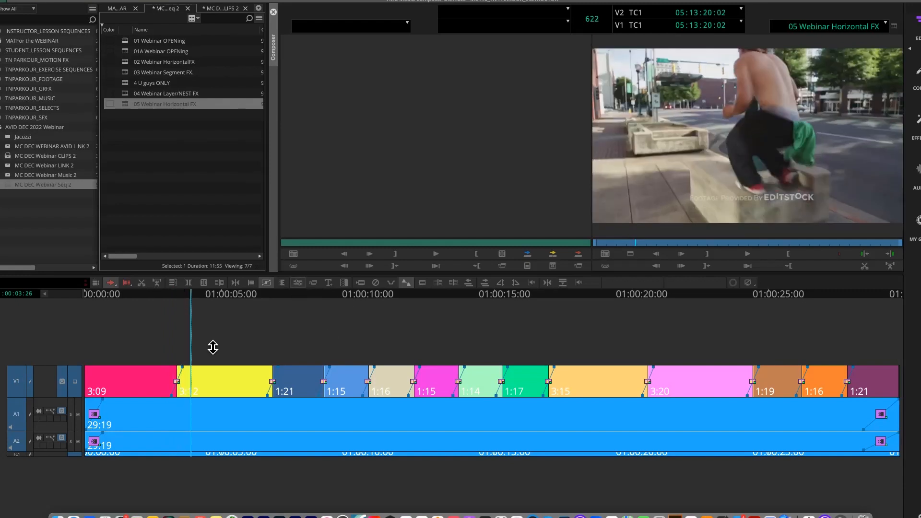
key("shift+F8")
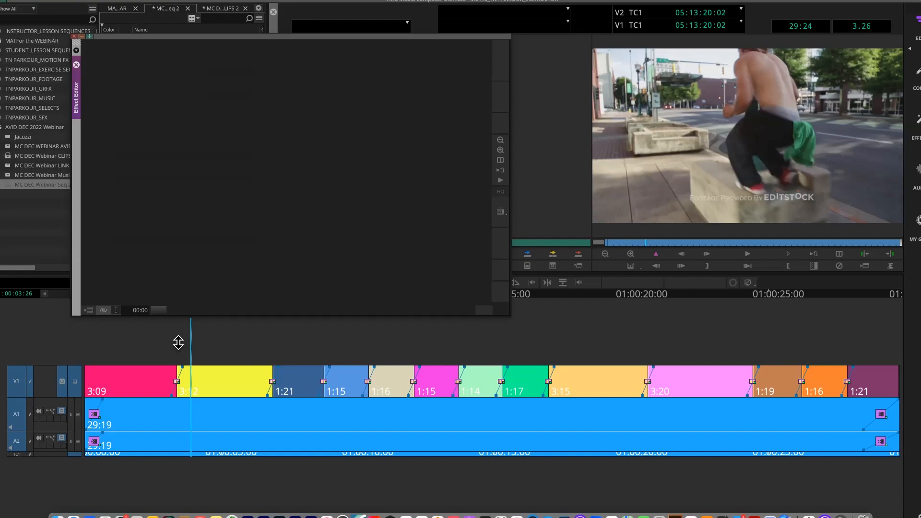
left_click(74, 36)
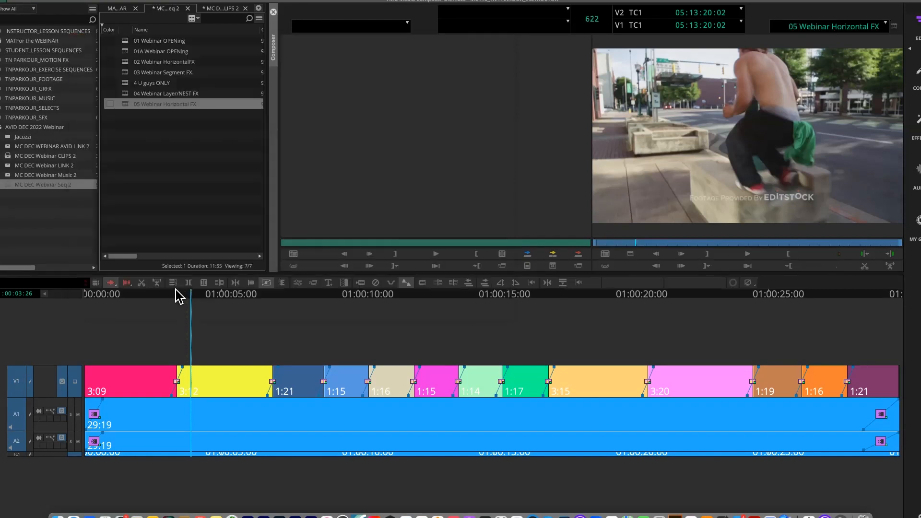
Set the background color of the Dip to Color transition between the first two V1 clips to light yellow (#ffff7f).
left_click(176, 292)
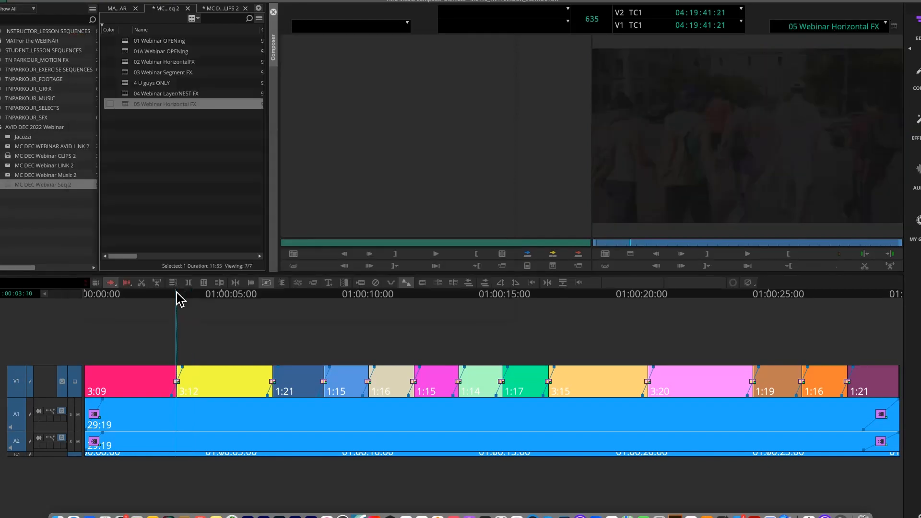
left_click(300, 283)
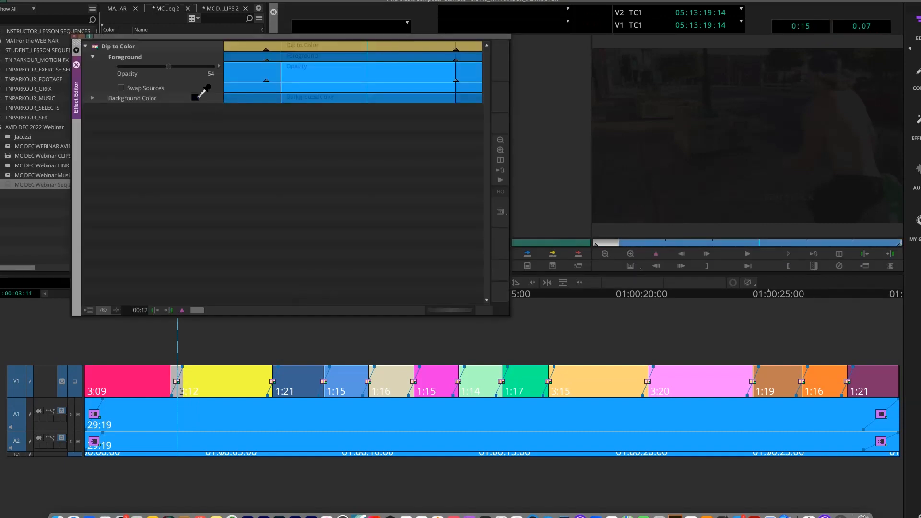
left_click(196, 97)
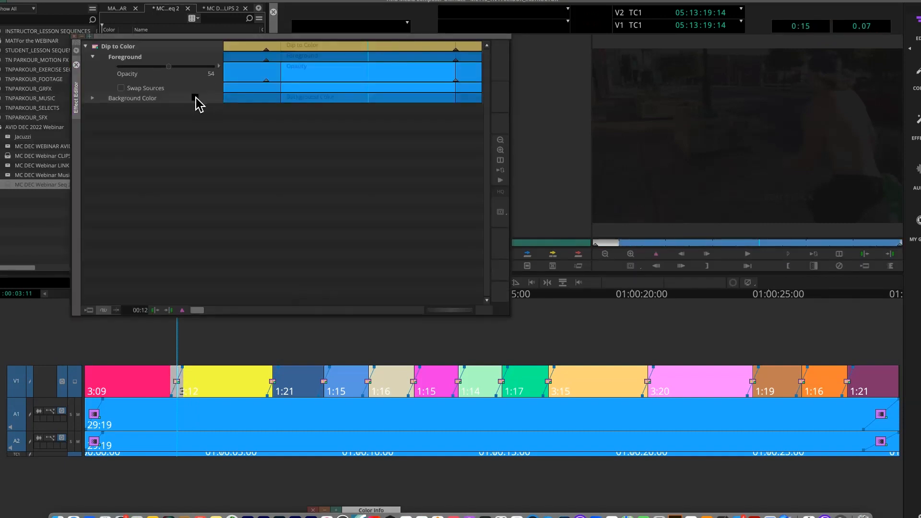
left_click(196, 99)
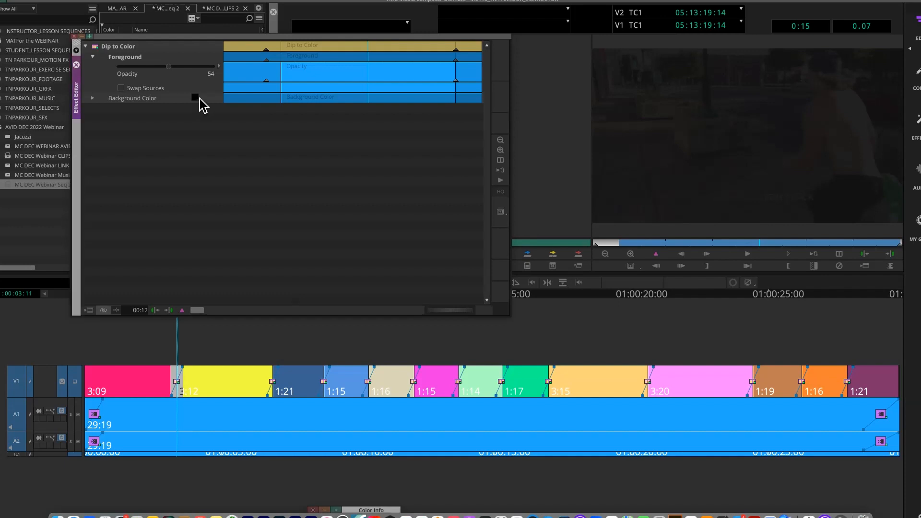
left_click(196, 98)
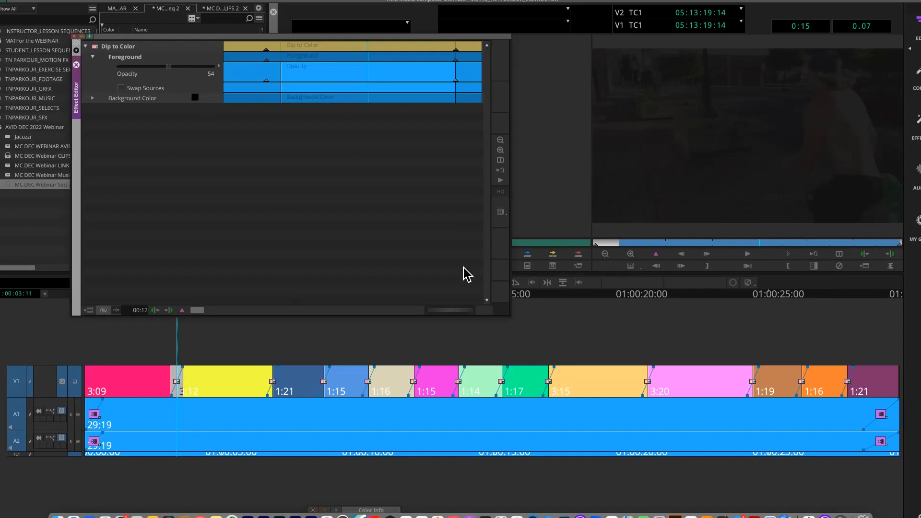
left_click(439, 231)
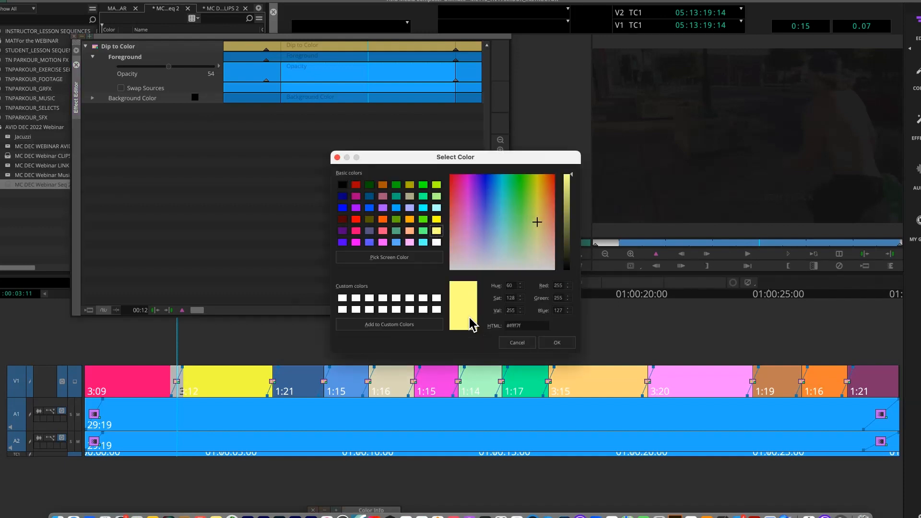
left_click(557, 343)
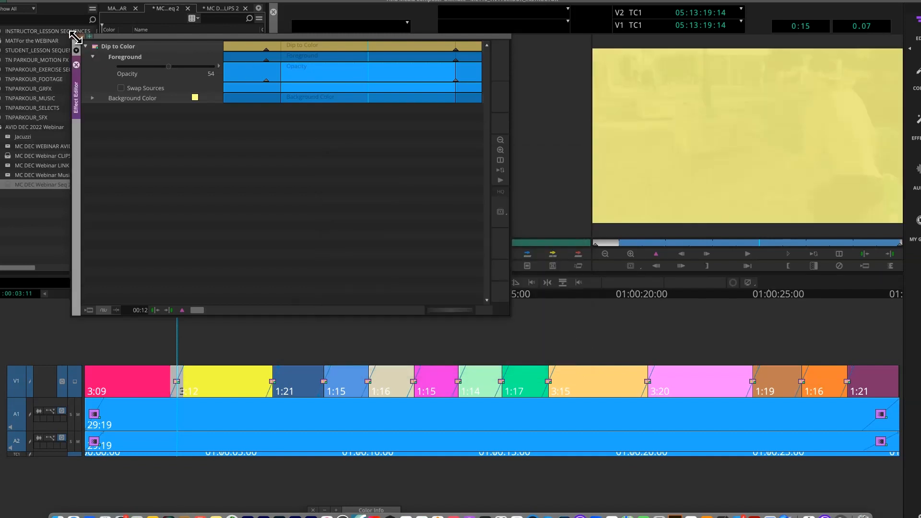
Close the Effect Editor and play through the first Dip to Color transition from about 01:00:02:29.
left_click(74, 36)
left_click(167, 292)
key("space")
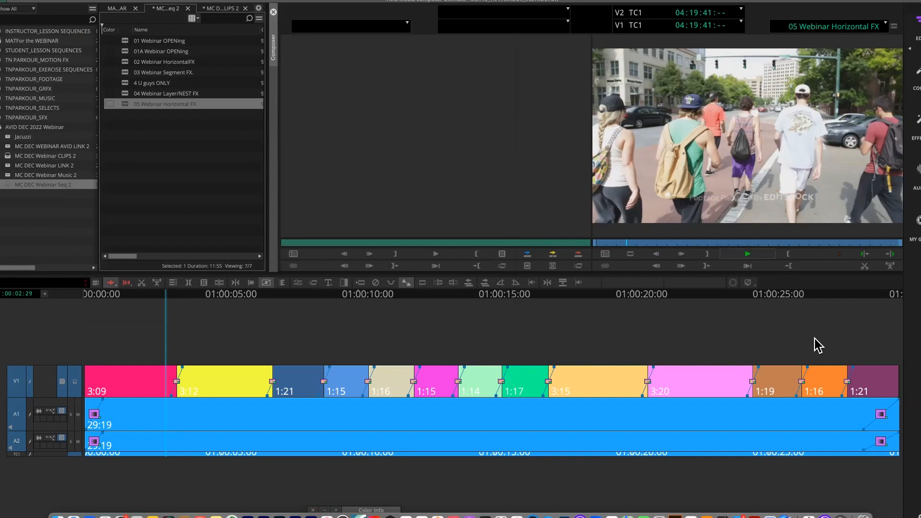
key("space")
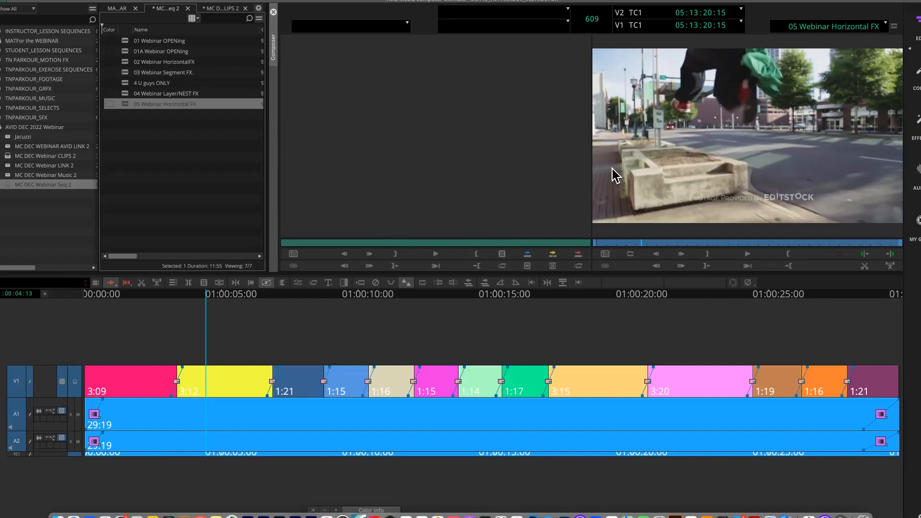
Check the Media Composer version and activated options in the About information.
left_click_drag(209, 299, 230, 382)
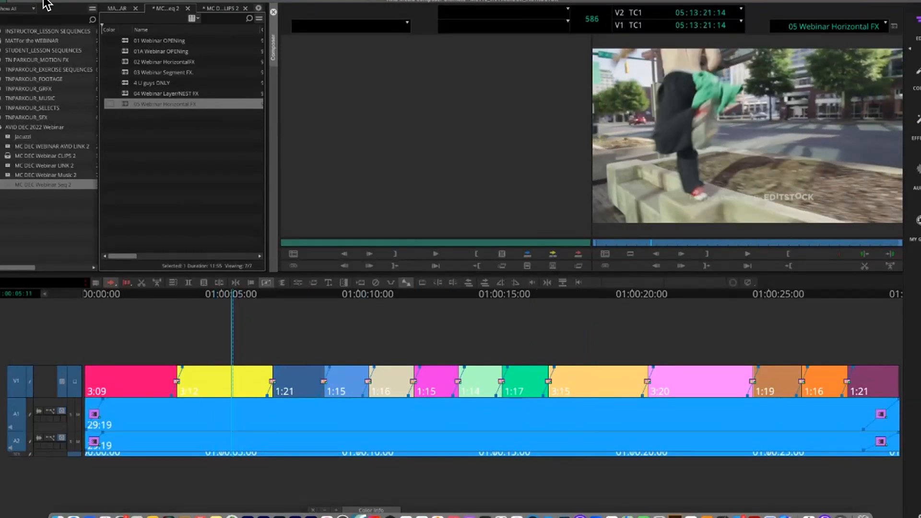
left_click(11, 1)
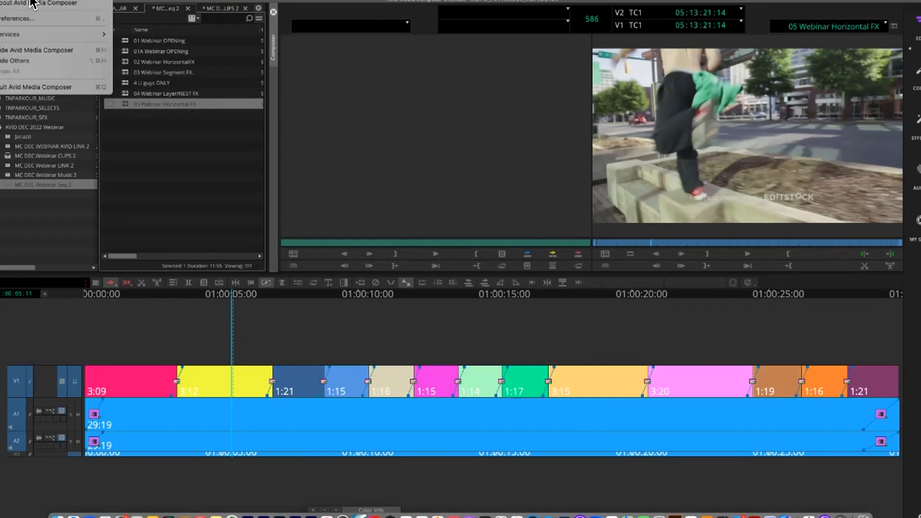
left_click(32, 4)
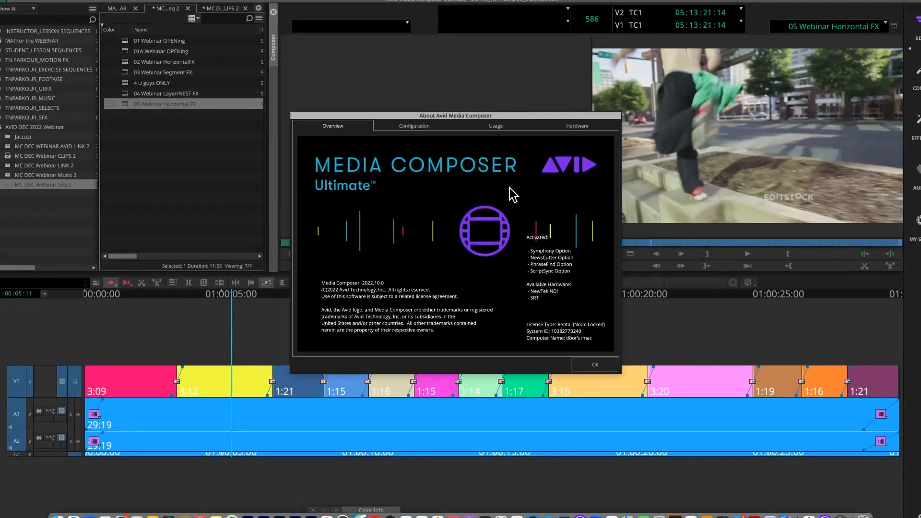
left_click(598, 364)
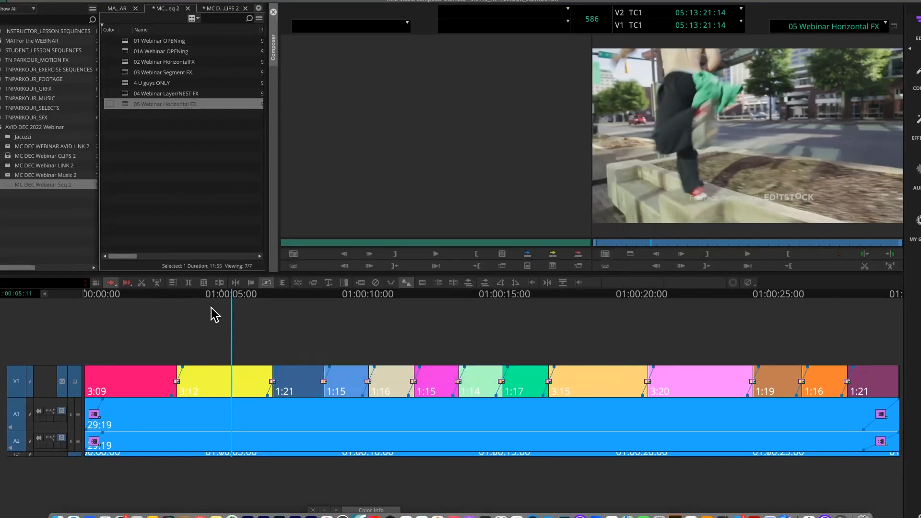
Park at 01:00:05:01 and shape the clip's Master color correction curve into an S with points at about 157/206 and 61/47.
left_click_drag(231, 294, 223, 295)
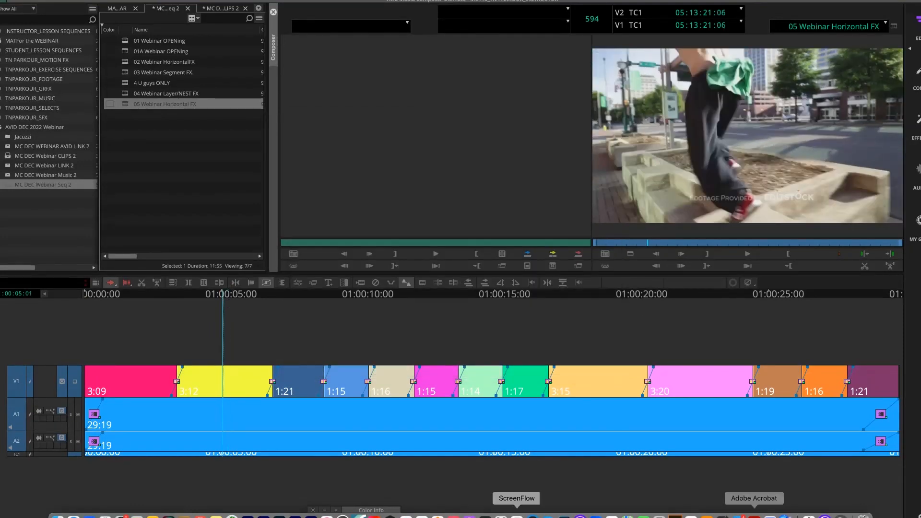
left_click(919, 88)
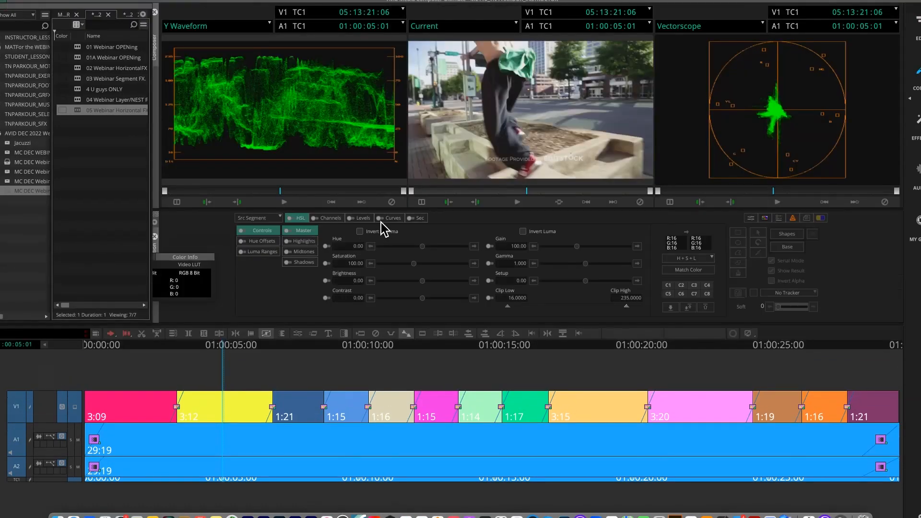
left_click(393, 218)
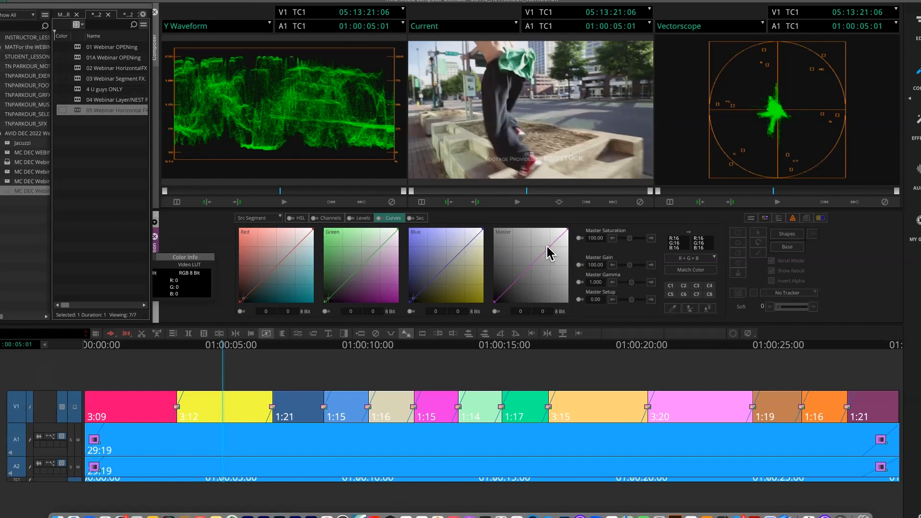
left_click_drag(550, 250, 540, 243)
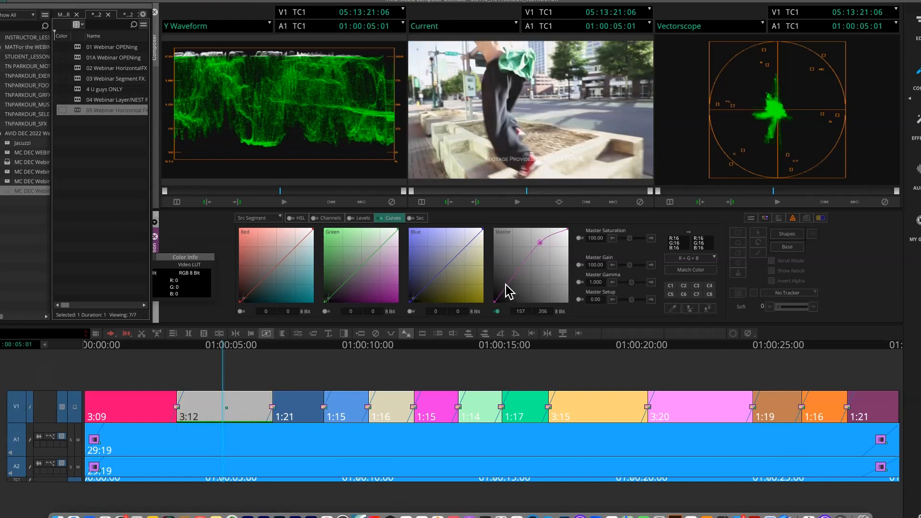
left_click_drag(508, 285, 511, 289)
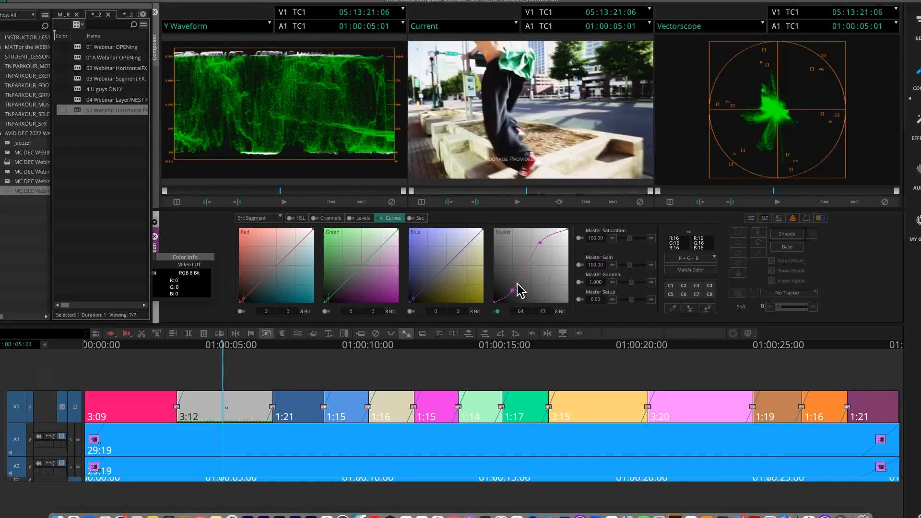
Raise the Red curve's midtones to about 146 and lower the Blue curve's to about 87, leave color correction and park at 01:00:03:26.
left_click_drag(271, 260, 268, 260)
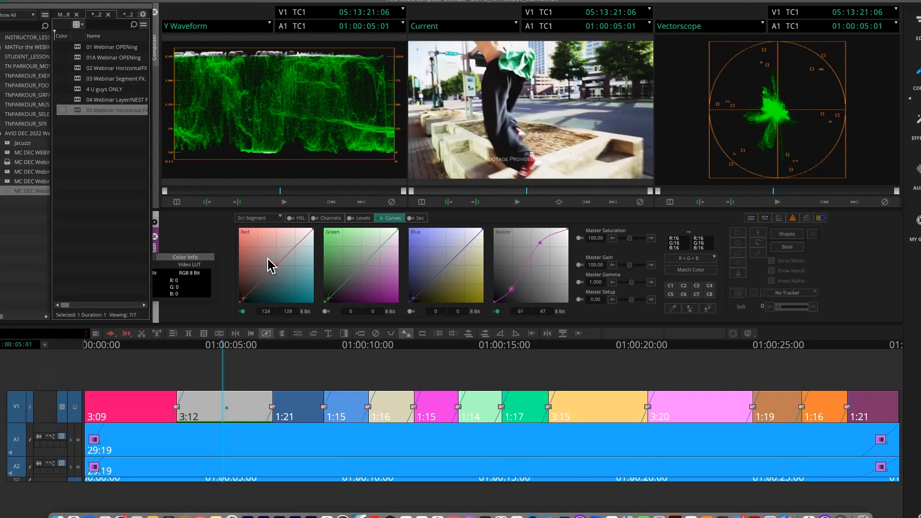
left_click_drag(442, 272, 451, 277)
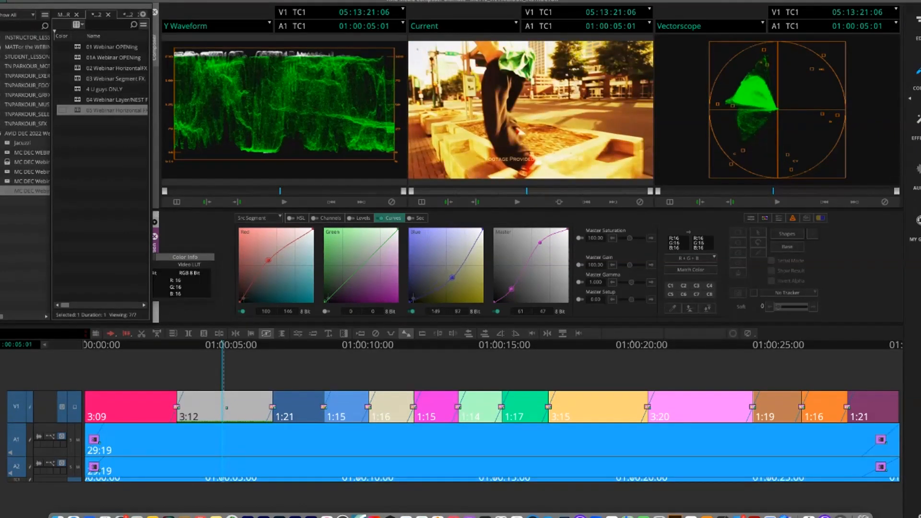
left_click(918, 21)
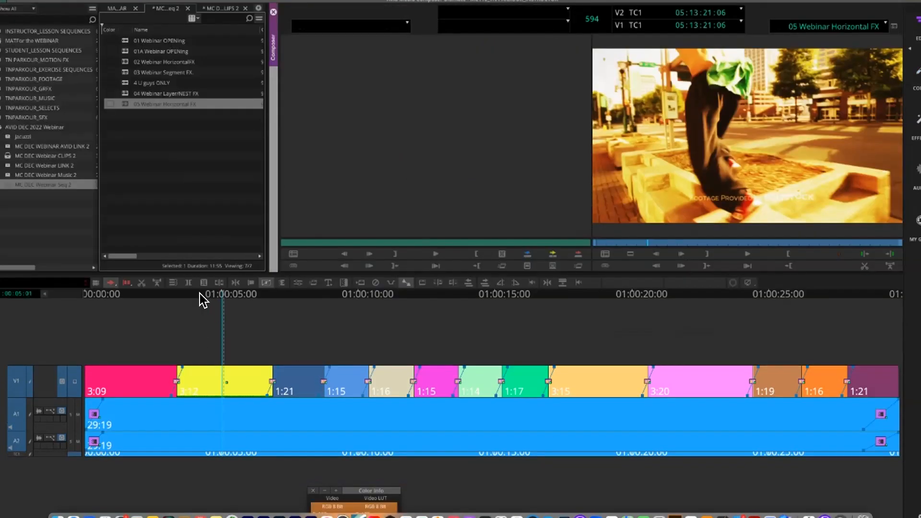
left_click(192, 294)
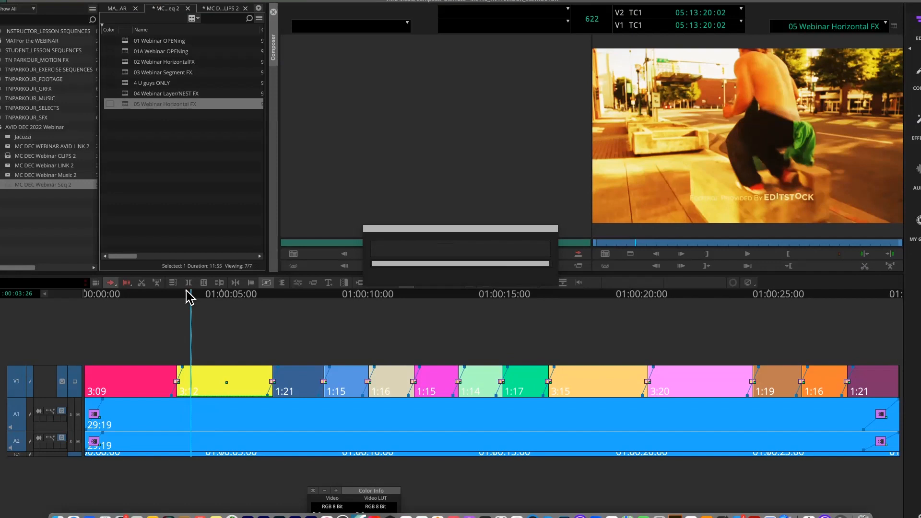
Play the color-corrected clip full screen from 01:00:03:26, exit full screen and park at 01:00:05:06.
key("F12")
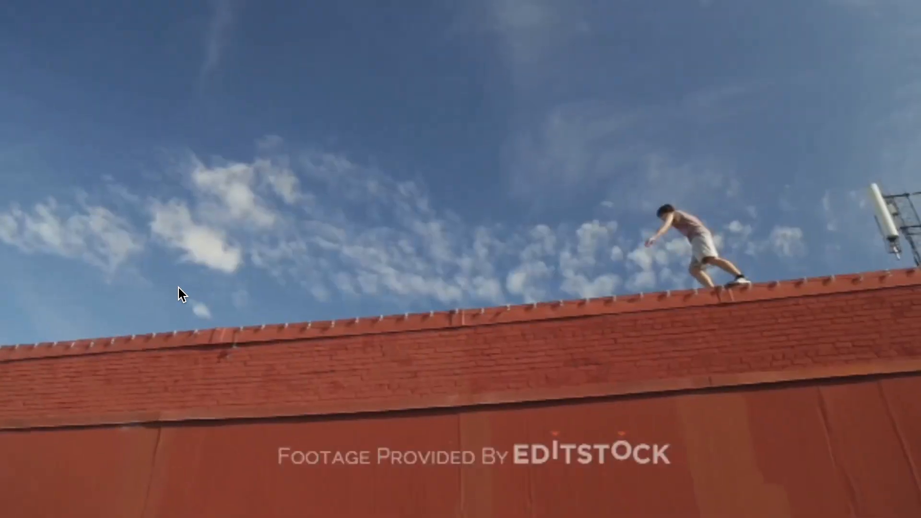
key("Escape")
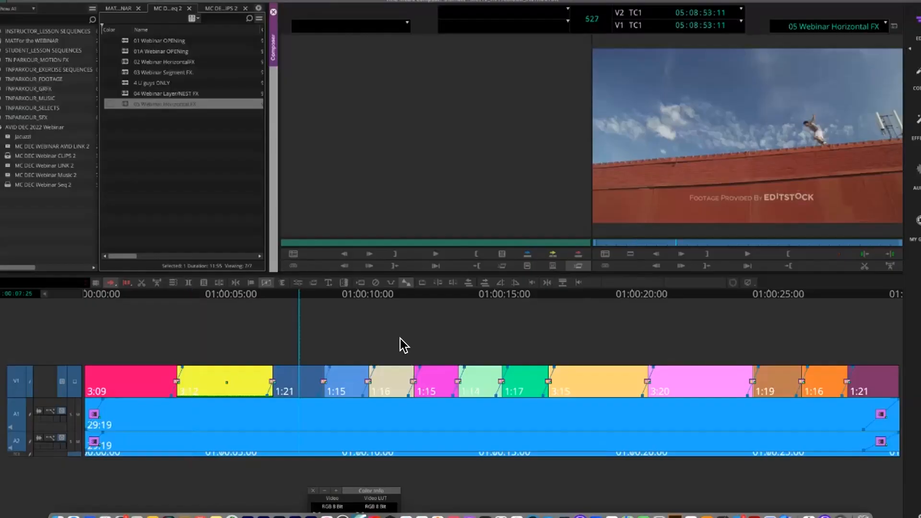
left_click(223, 297)
left_click_drag(220, 297, 208, 301)
left_click(226, 303)
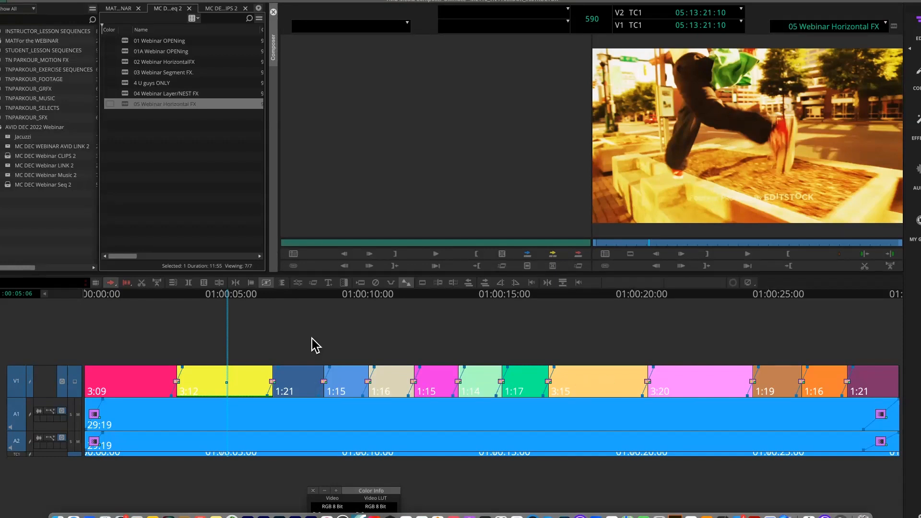
Add video track V2, list the effects in the Image category and widen the effects list.
key("super+y")
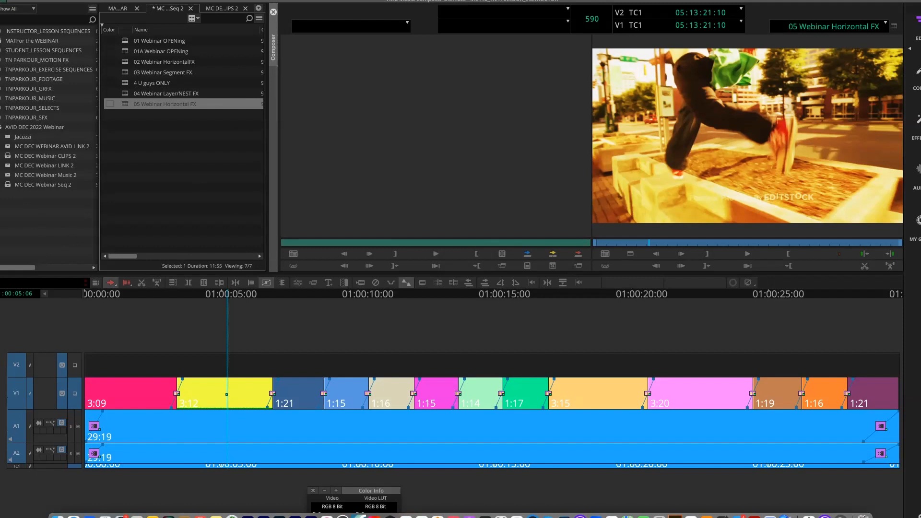
key("super+8")
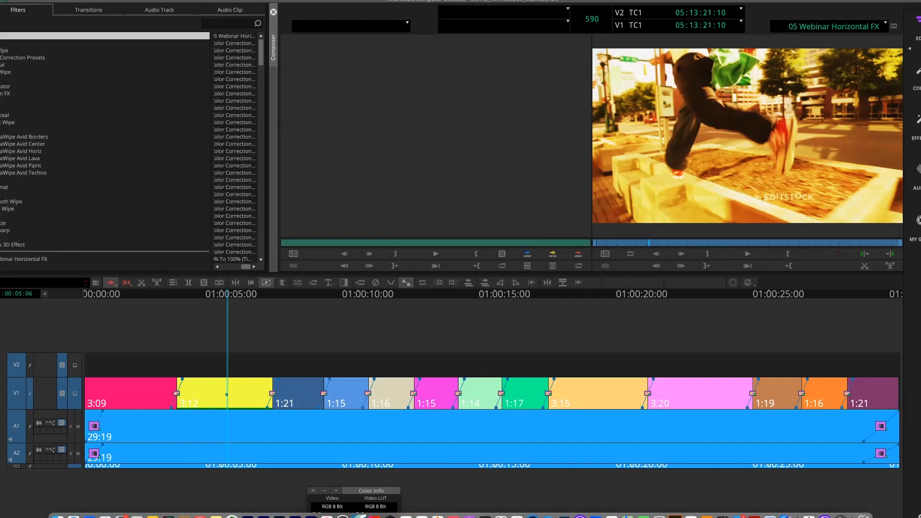
left_click(2, 102)
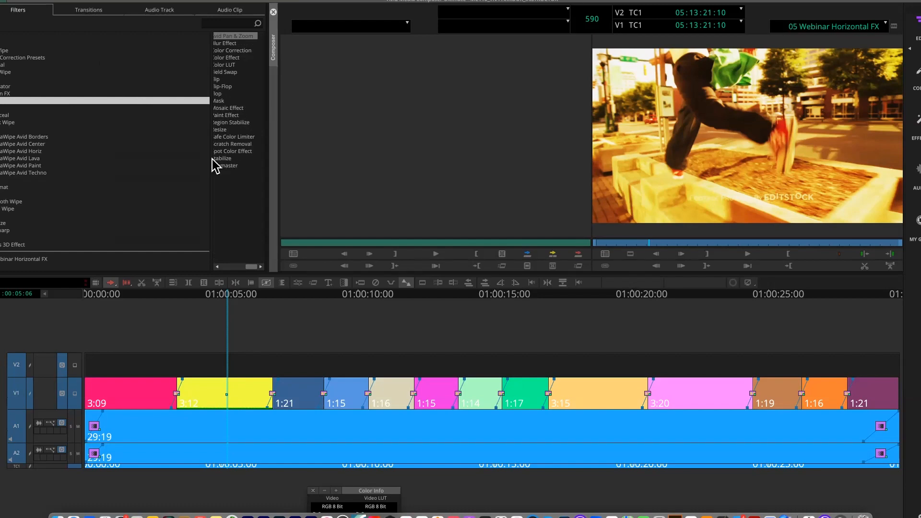
left_click_drag(211, 156, 111, 146)
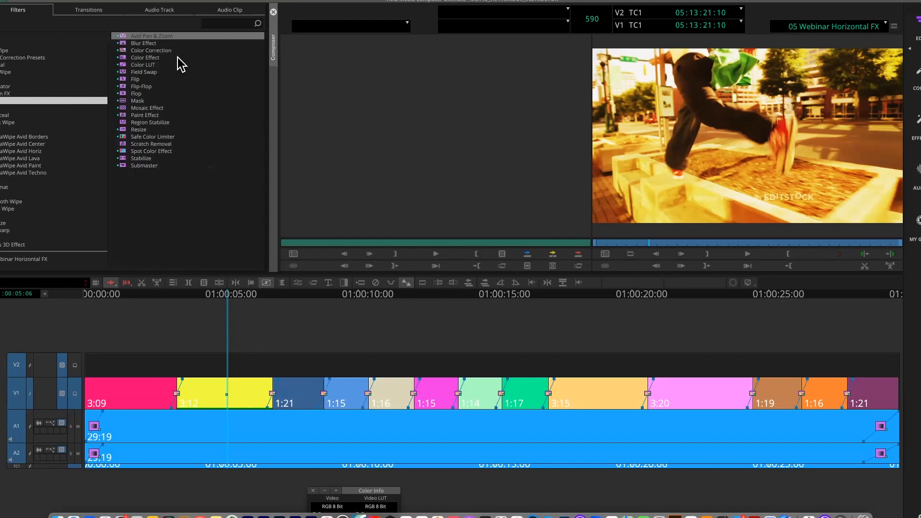
Apply the Color LUT effect to the whole V2 track and park at 01:00:11:26.
left_click(122, 65)
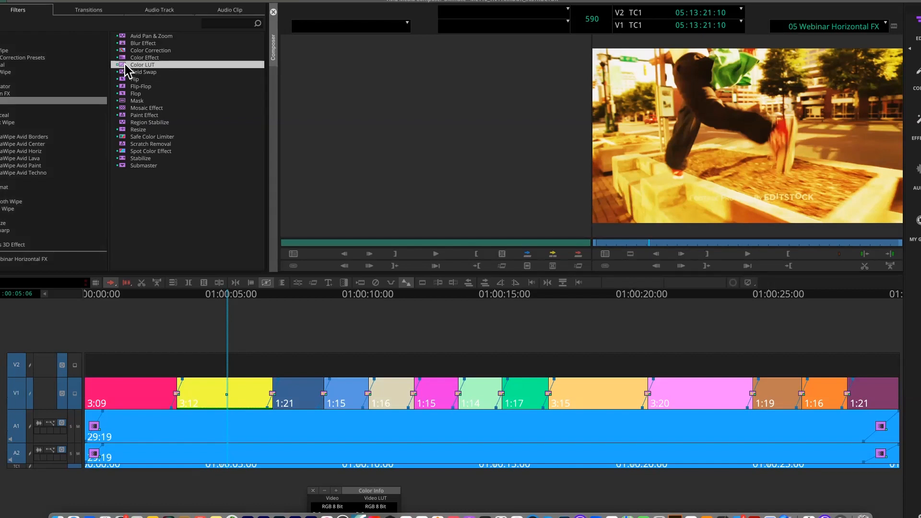
left_click_drag(126, 102, 185, 362)
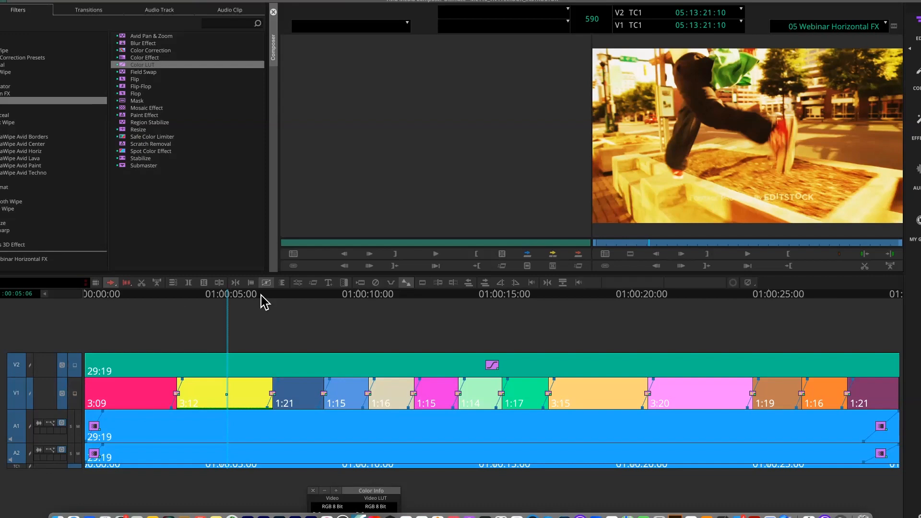
left_click(349, 293)
left_click_drag(404, 298, 513, 302)
left_click(410, 302)
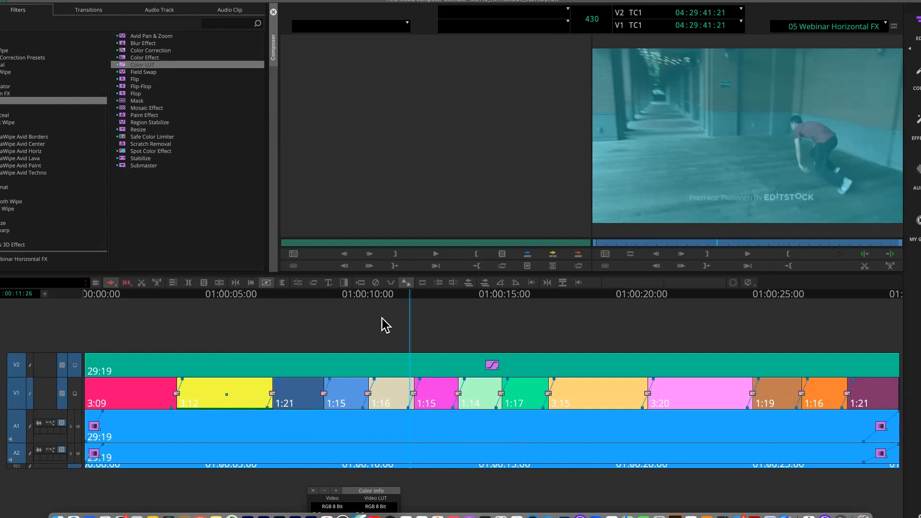
Open the Color LUT effect's settings, enable Available LUTs and choose the ACES Shaper LUT.
left_click(301, 283)
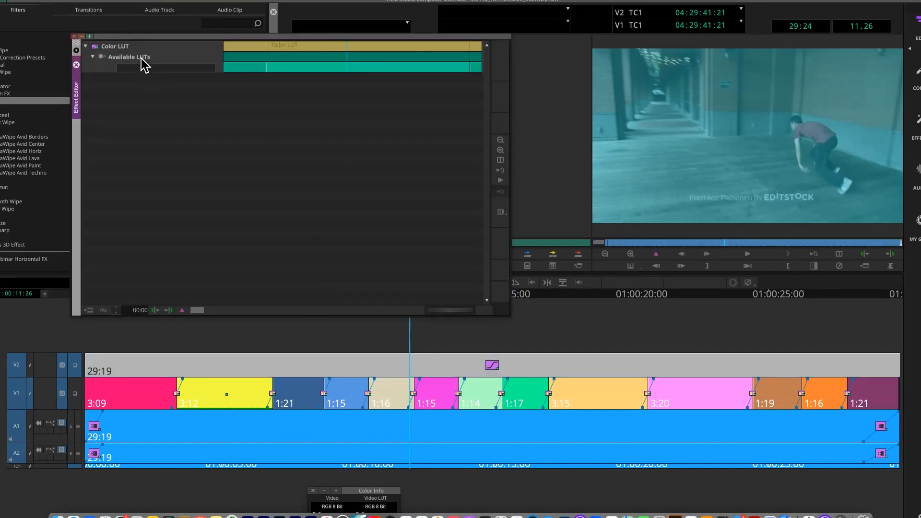
left_click(93, 57)
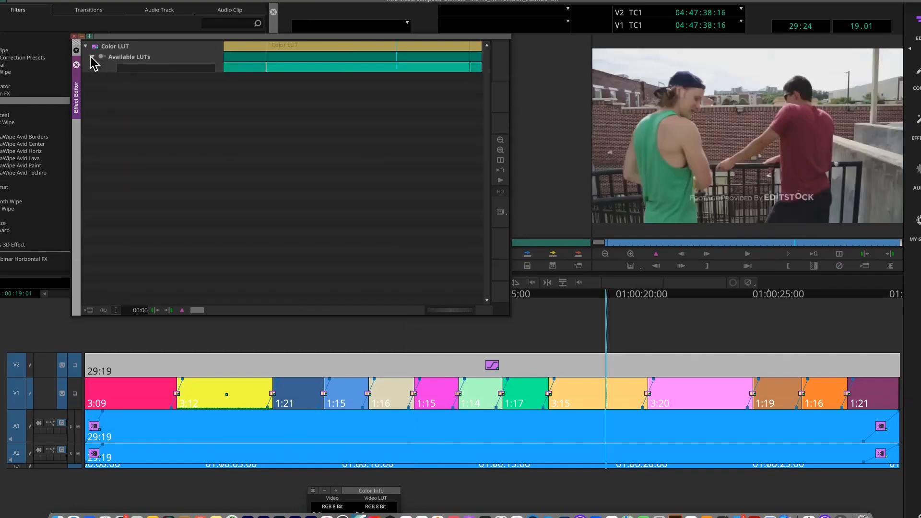
left_click(92, 57)
left_click(92, 56)
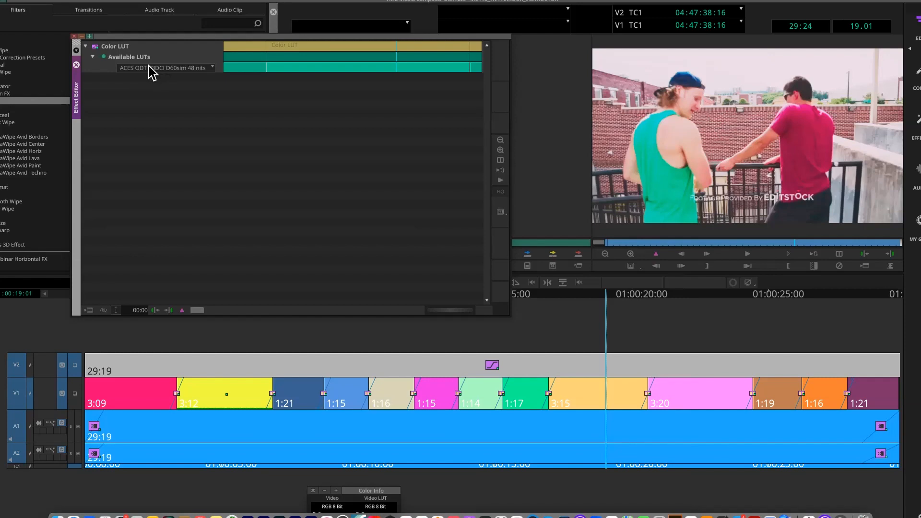
left_click(149, 67)
left_click(149, 68)
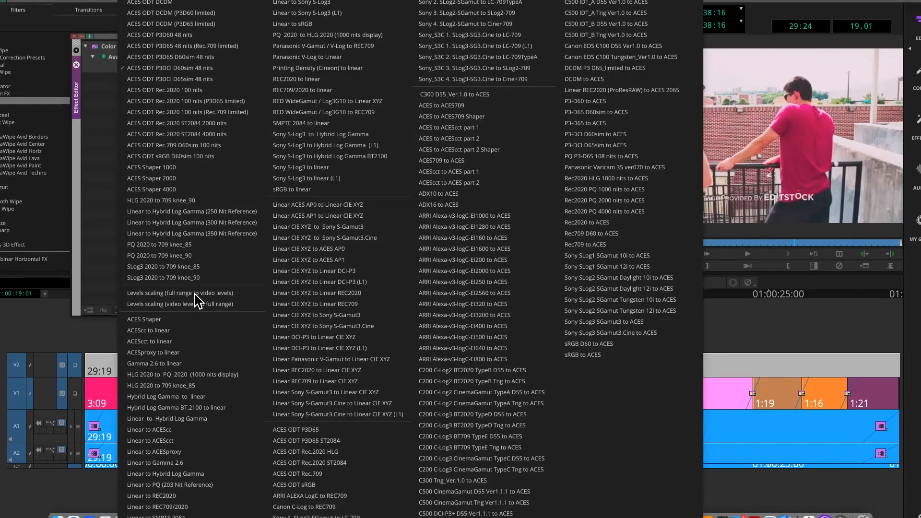
left_click(181, 319)
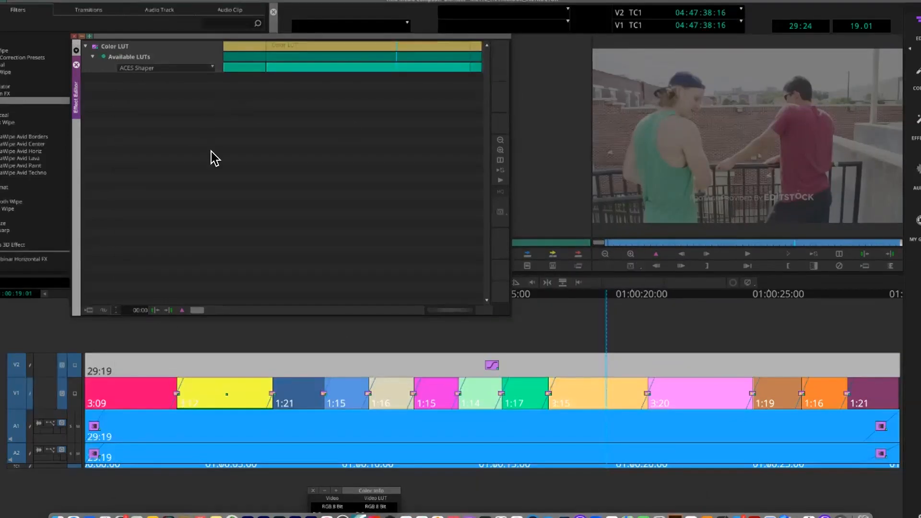
Close the Effect Editor, park at 01:00:19:15 and delete the Color LUT effect from V2.
left_click(75, 37)
left_click_drag(617, 291, 620, 368)
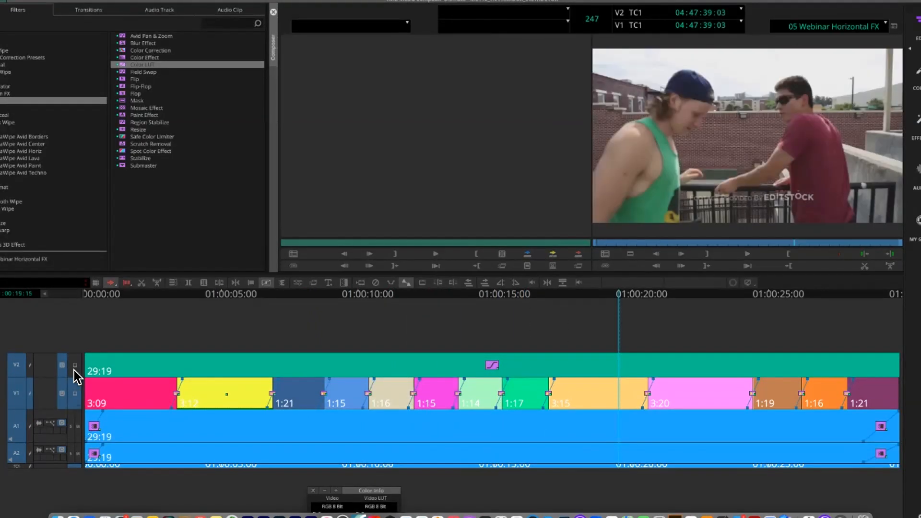
left_click(608, 372)
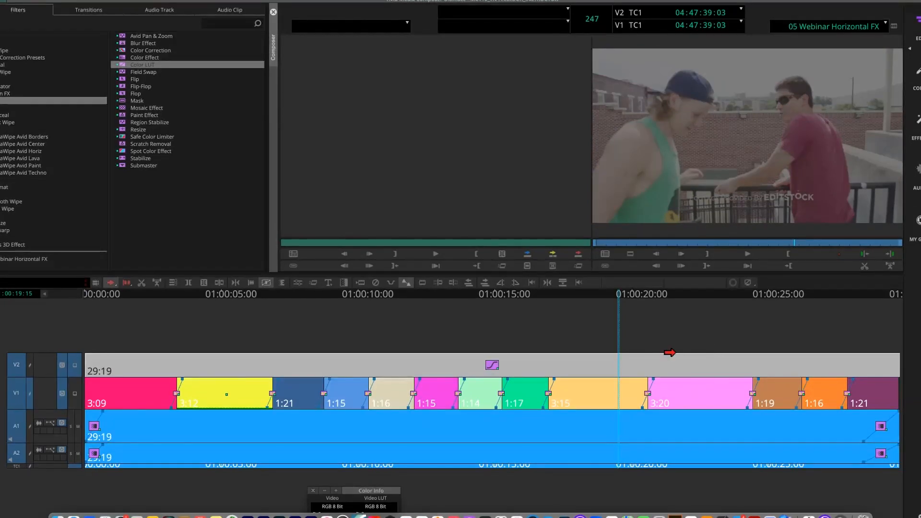
key("Delete")
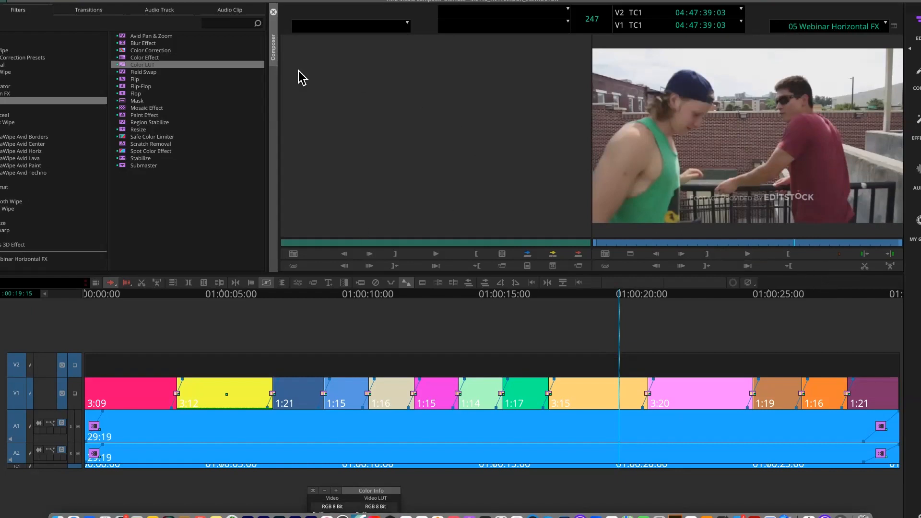
Apply the Color Effect to the whole V2 track and park at 01:00:14:24.
left_click(123, 57)
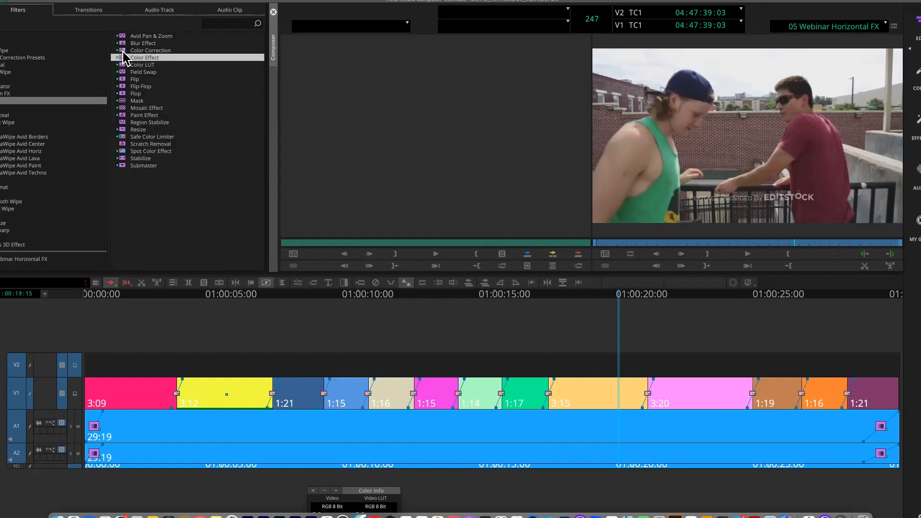
left_click_drag(124, 57, 208, 372)
left_click(490, 297)
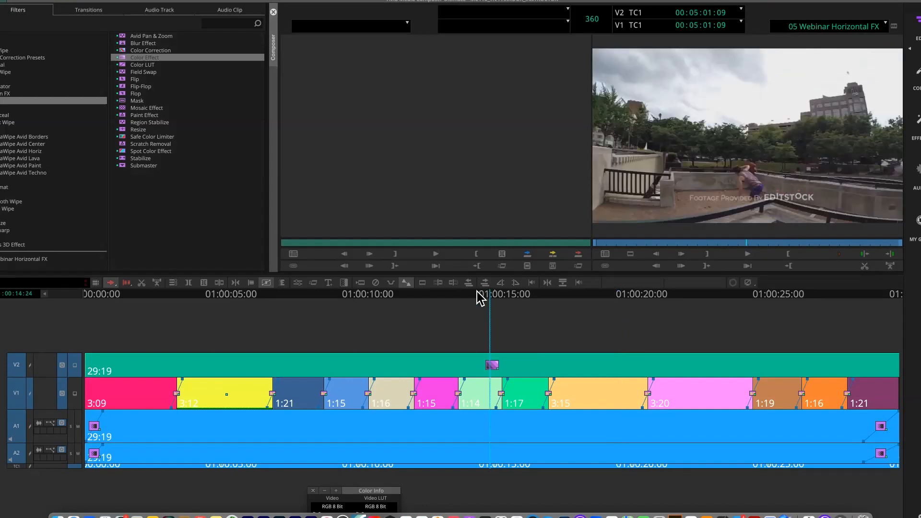
Open the Color Effect's settings and set its saturation to -100, brightness to 35 and contrast to 33.
left_click(298, 282)
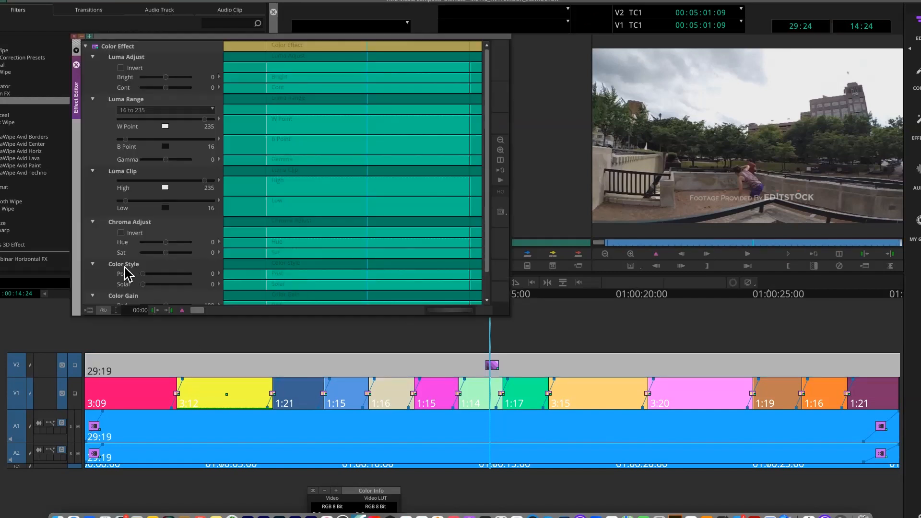
left_click_drag(84, 254, 39, 258)
left_click_drag(165, 77, 174, 88)
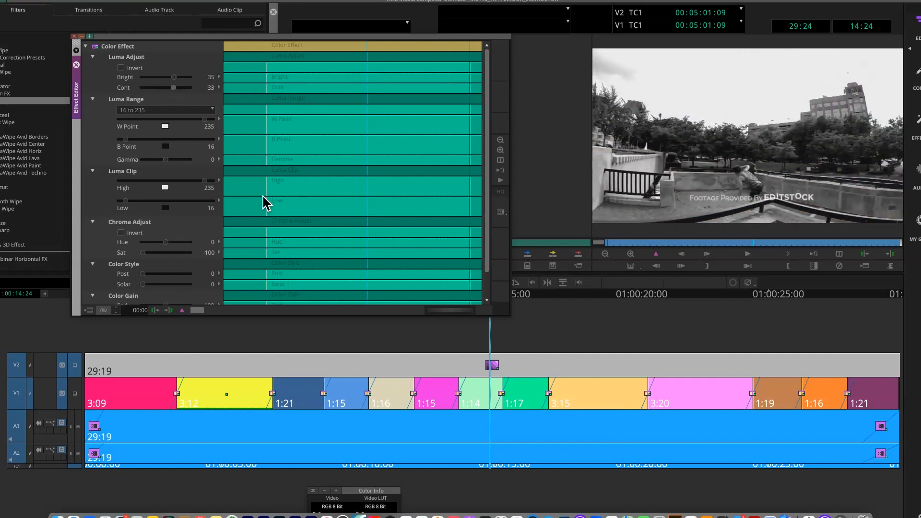
Set the Color Effect's gain to 135 for red and 35 for blue, and close the Effect Editor.
left_click(93, 222)
mouse_move(166, 274)
left_mouse_down()
mouse_move(175, 274)
mouse_move(149, 292)
mouse_move(175, 273)
left_mouse_up()
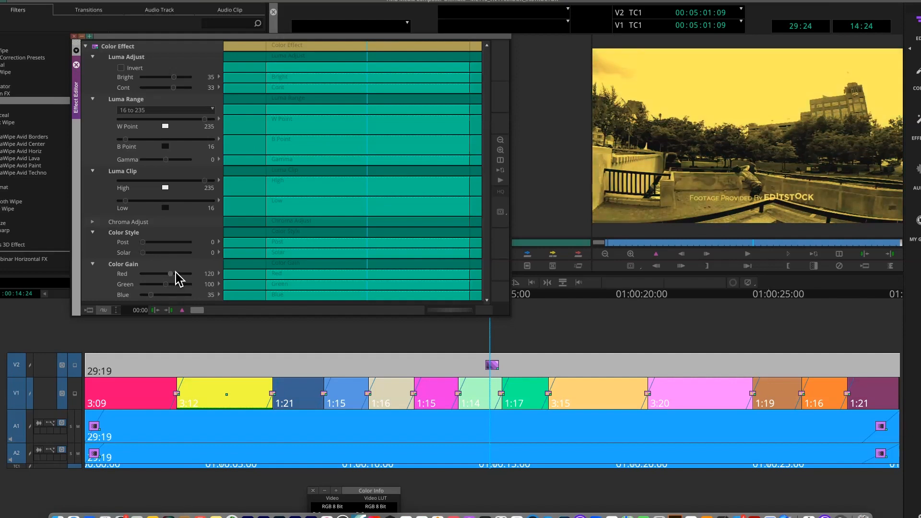
left_click(76, 36)
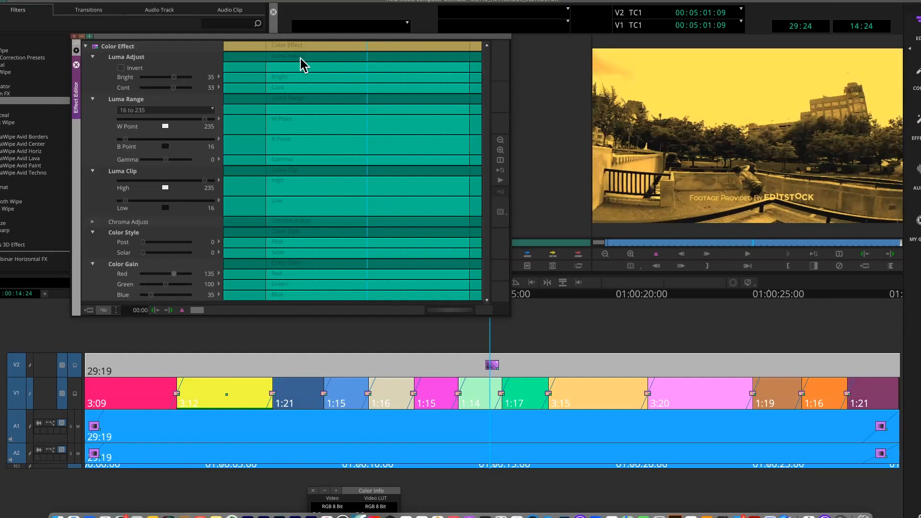
Play the tinted sequence full screen from the beginning, exit full screen and return to the start.
left_click_drag(722, 243, 476, 236)
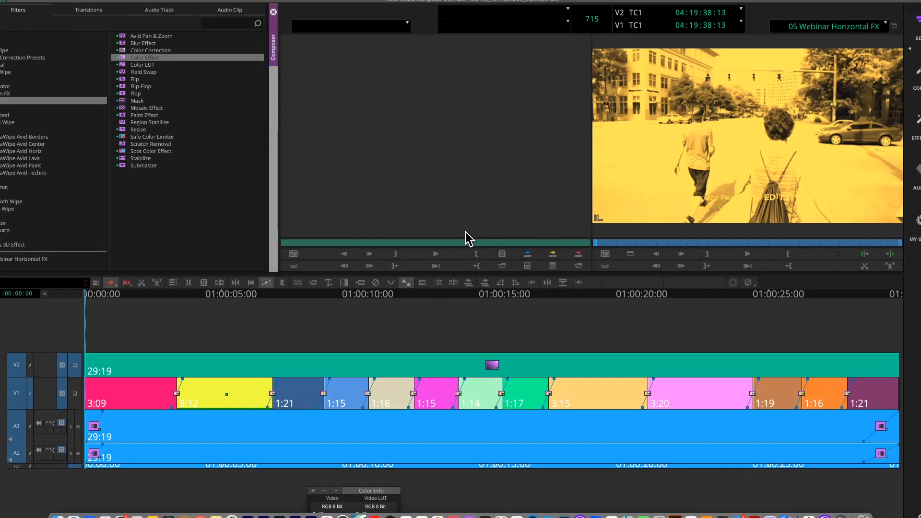
key("super+shift+f")
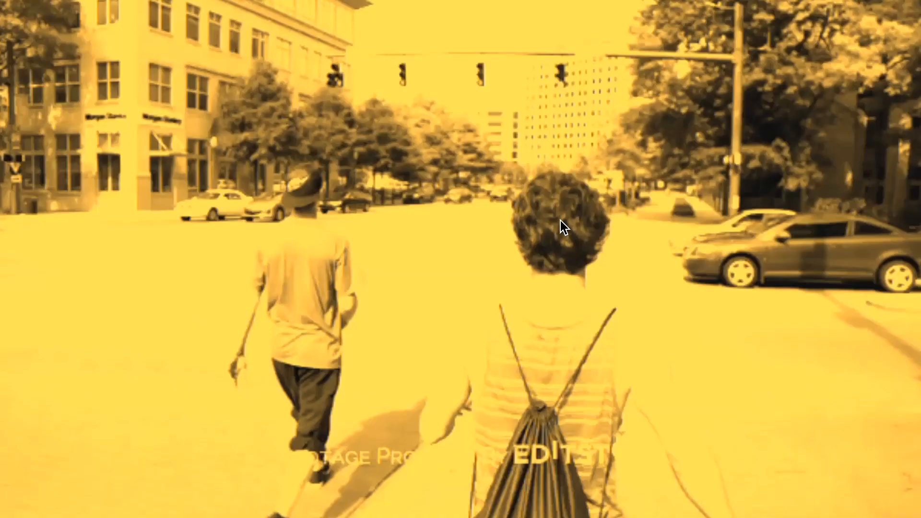
key("space")
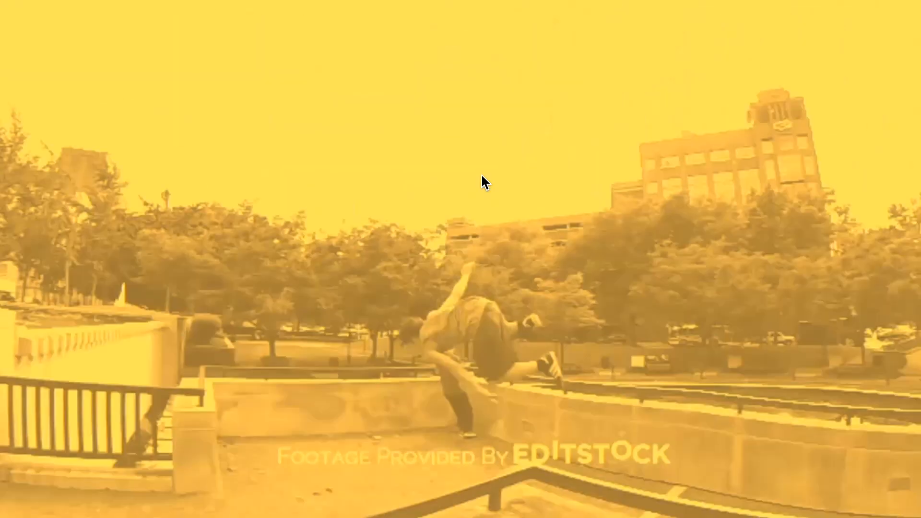
key("Escape")
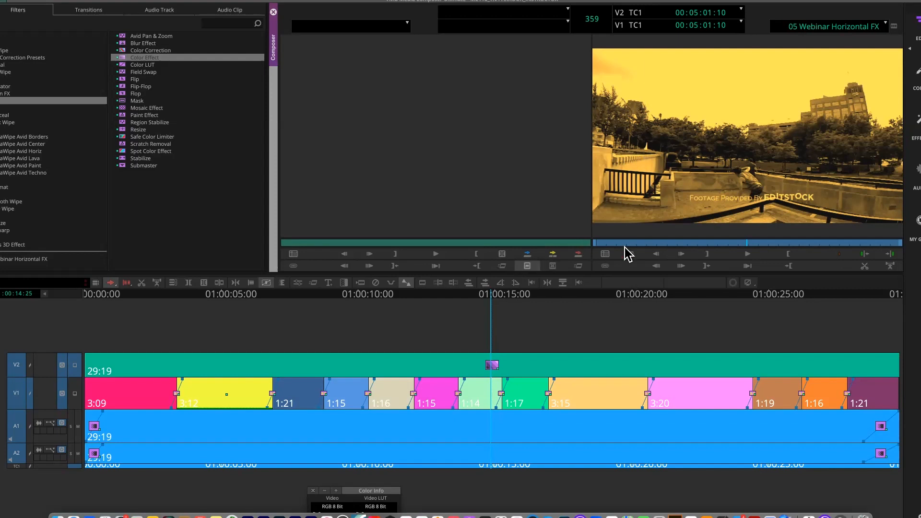
left_click_drag(638, 243, 625, 243)
key("Home")
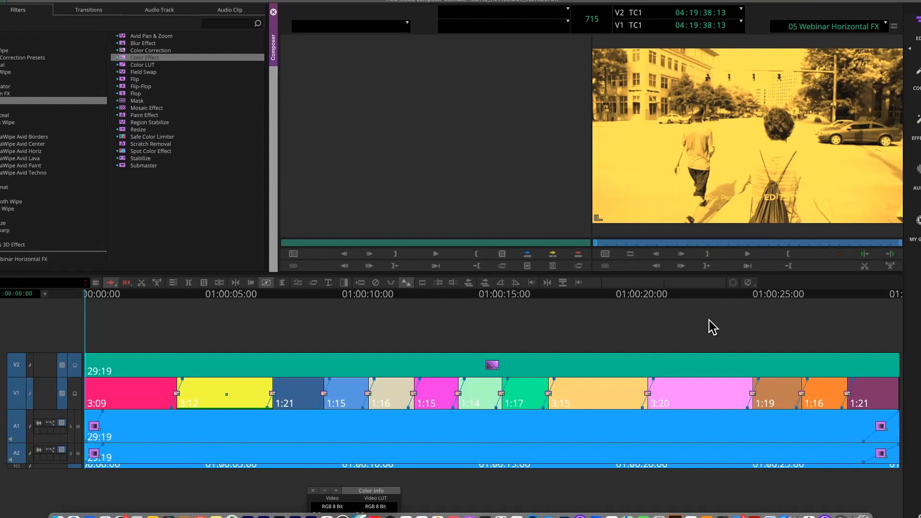
Start exporting the sequence in the record monitor, choose the Desktop as destination and enter a file name beginning with DEC.
right_click(724, 139)
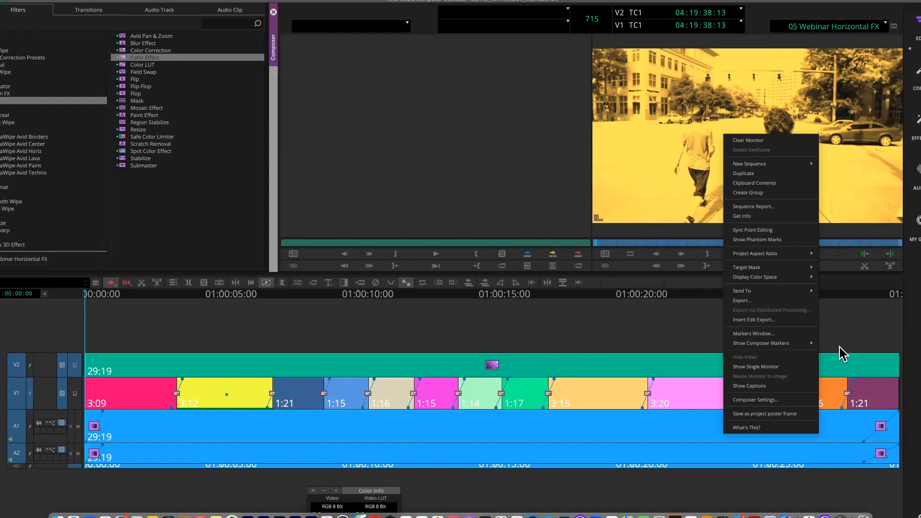
left_click(754, 305)
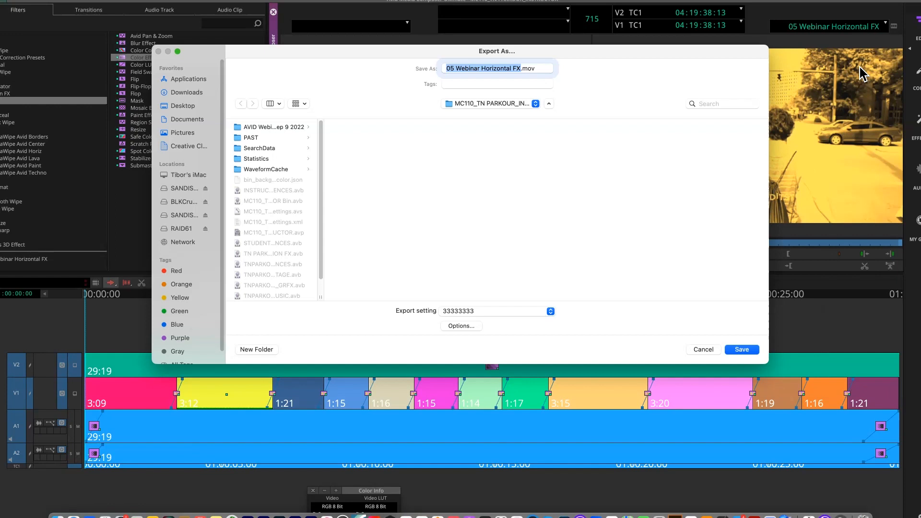
left_click(186, 108)
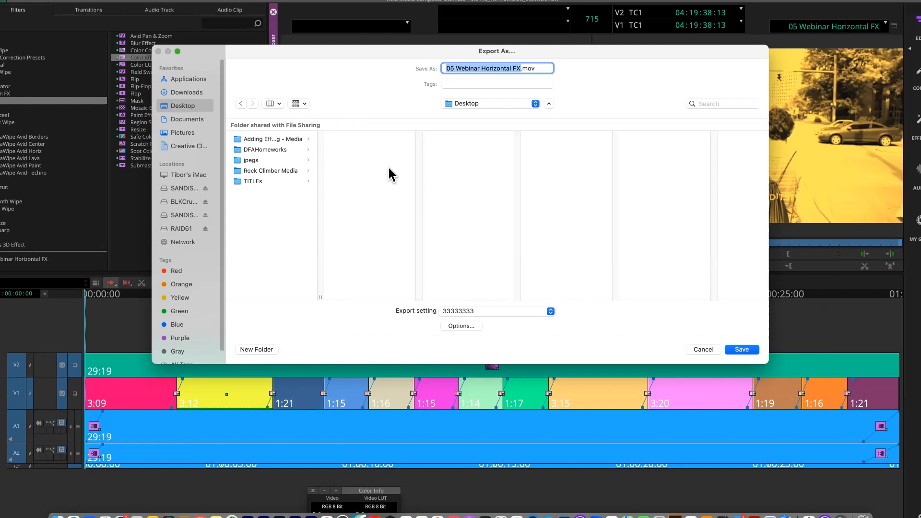
type("DE")
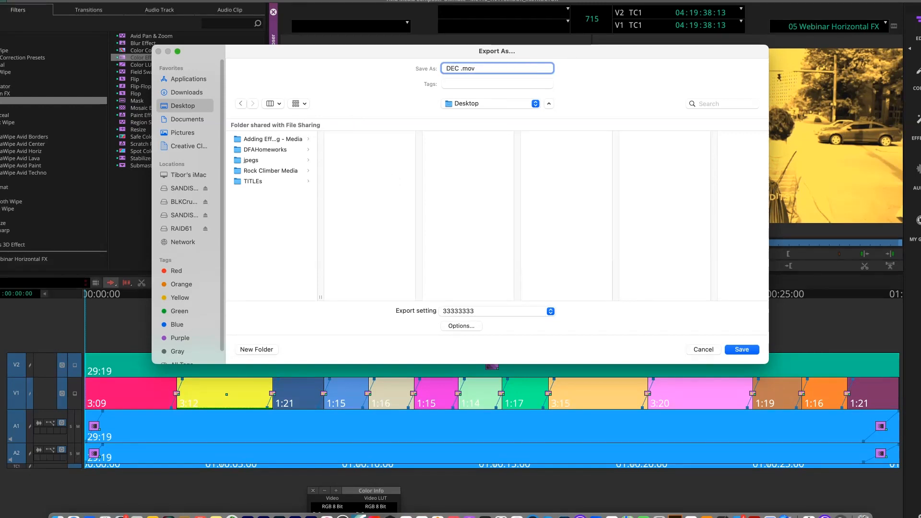
type("C 2WEBOINAR")
Set the export format to MP4 in the export options and save the settings.
left_click(468, 326)
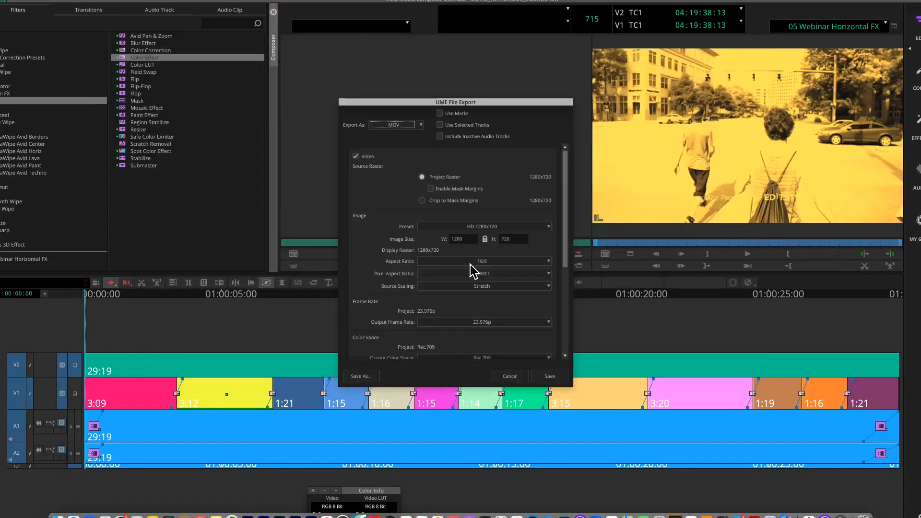
mouse_move(482, 101)
left_mouse_down()
mouse_move(522, 97)
mouse_move(505, 103)
left_mouse_up()
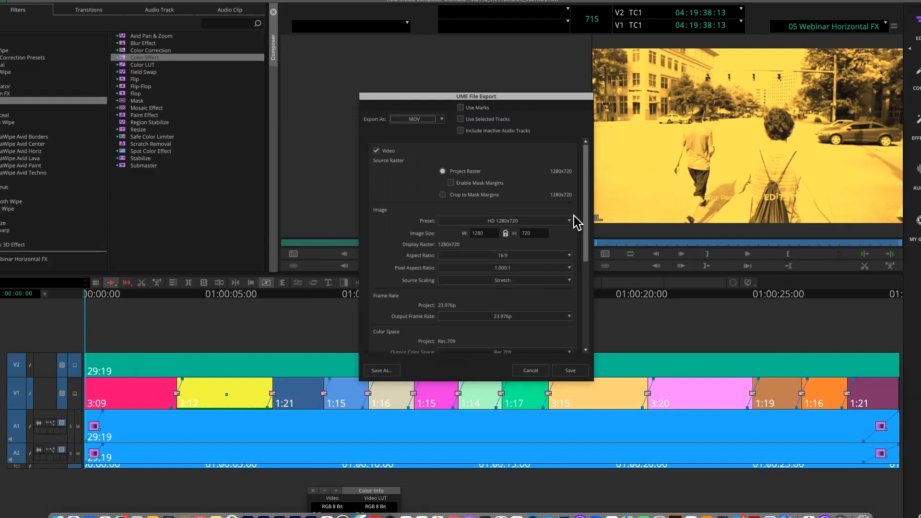
left_click(440, 120)
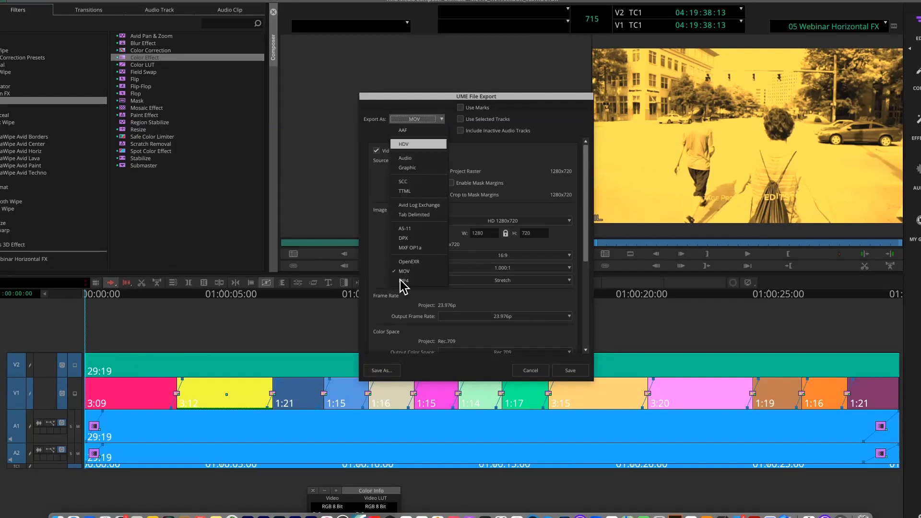
key("Return")
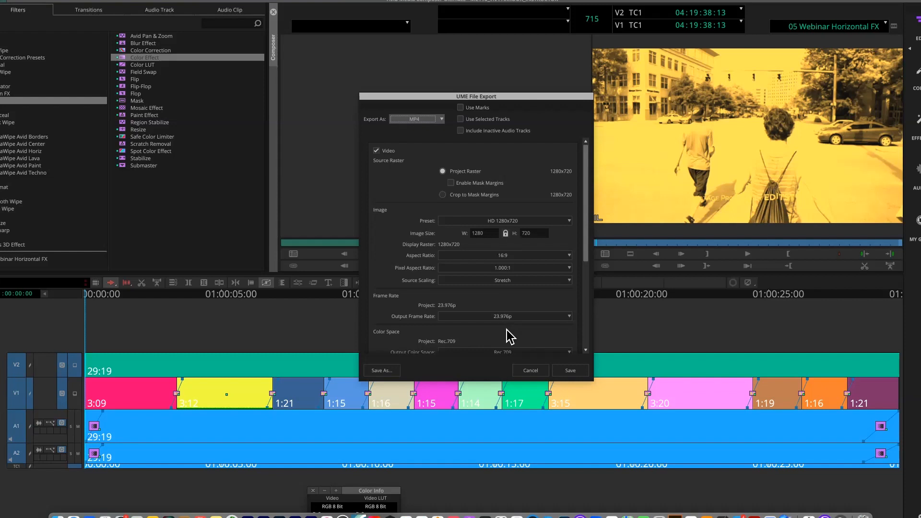
left_click_drag(487, 94, 448, 85)
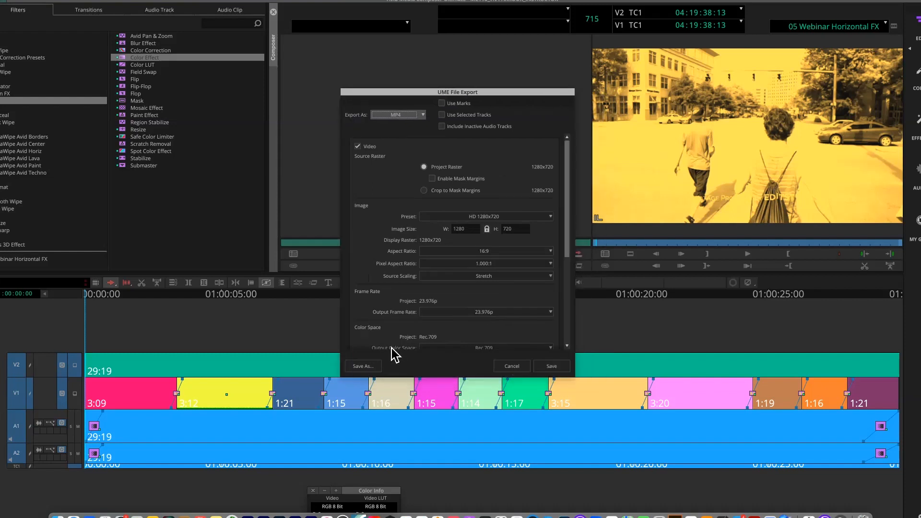
left_click(368, 369)
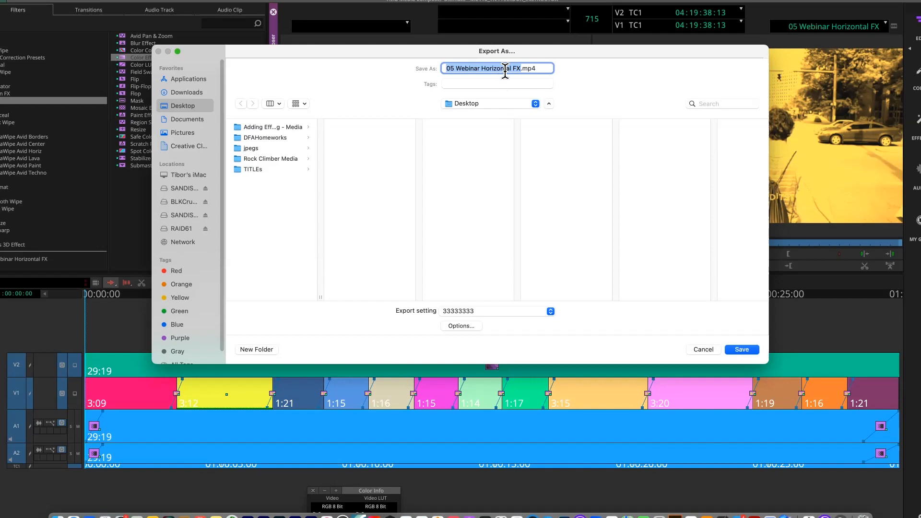
Name the export file DEC WEBINAR, recheck its format options and save it to the Desktop.
type("DEC WEBINAR")
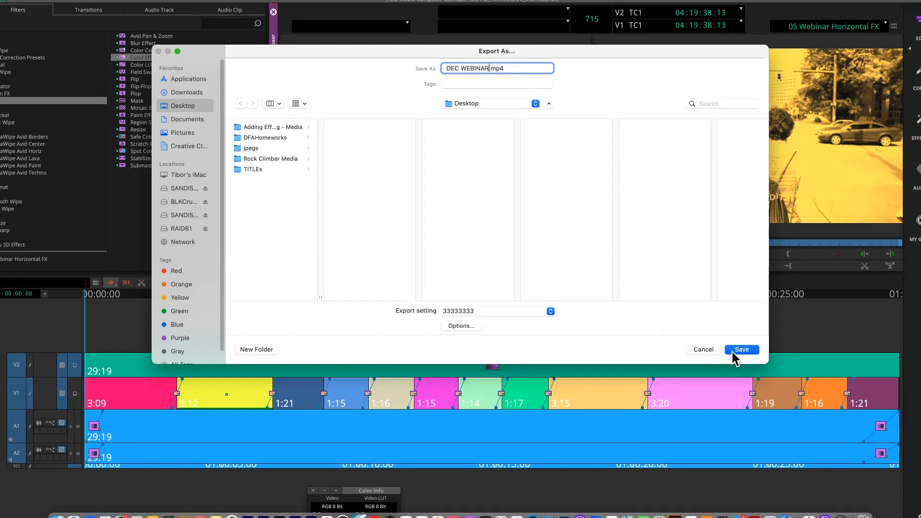
left_click(466, 328)
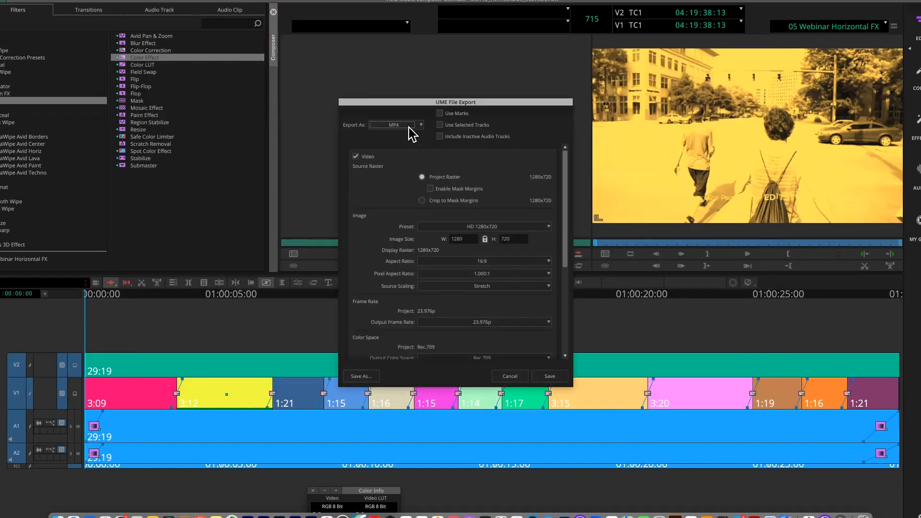
left_click(551, 377)
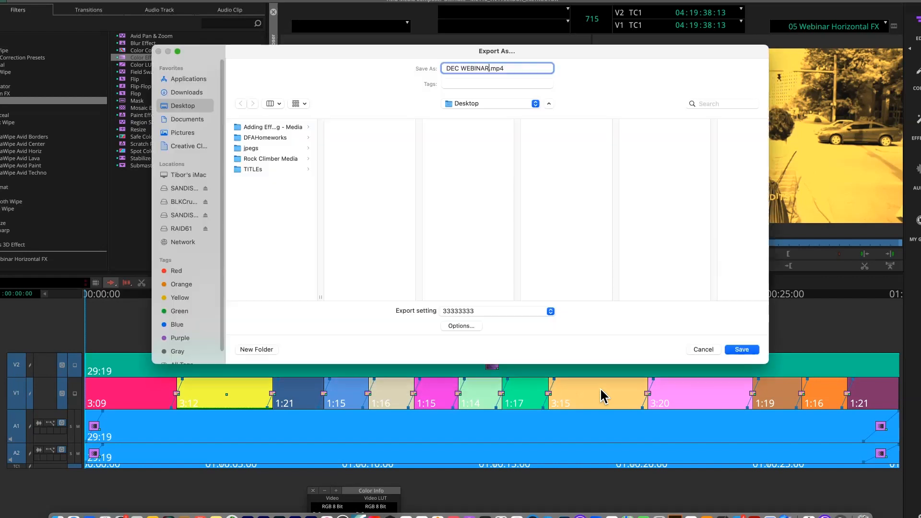
left_click(736, 345)
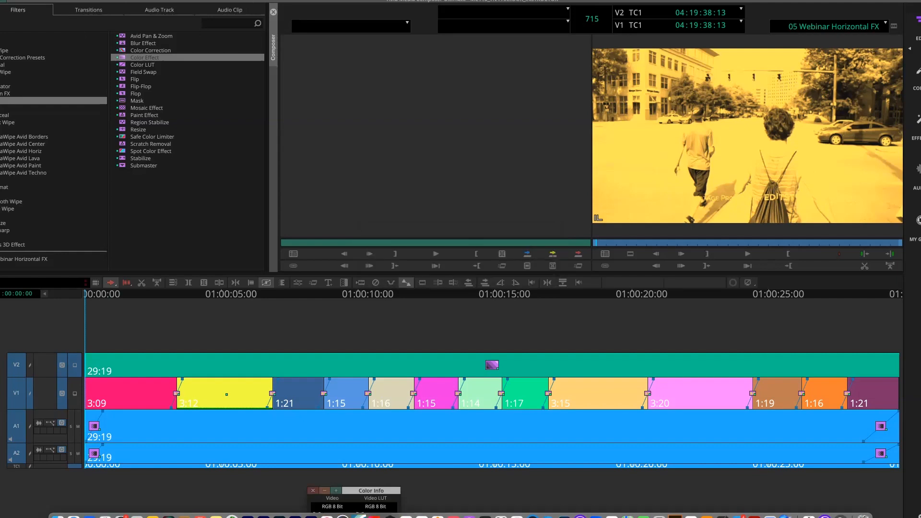
Minimize the editor, move the exported DEC WEBINAR.mp4 icon to a clear area of the desktop and examine its file info.
key("super+m")
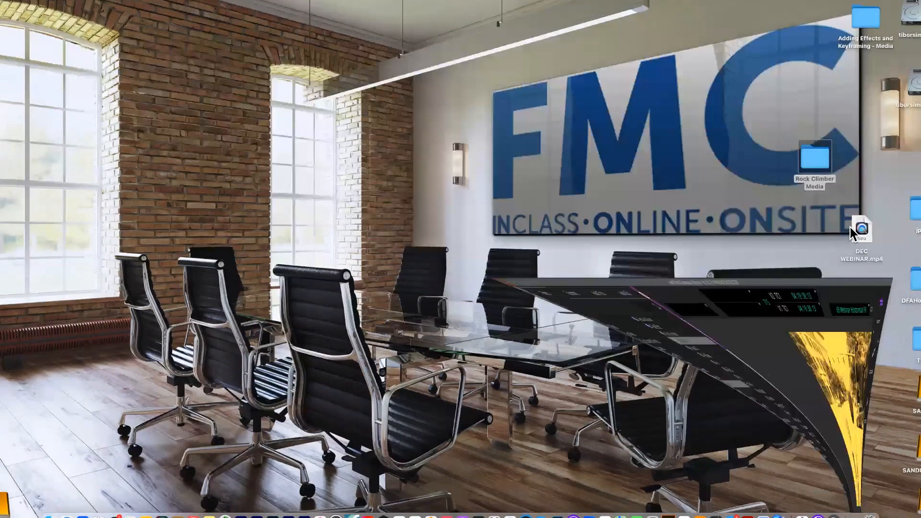
left_click(854, 231)
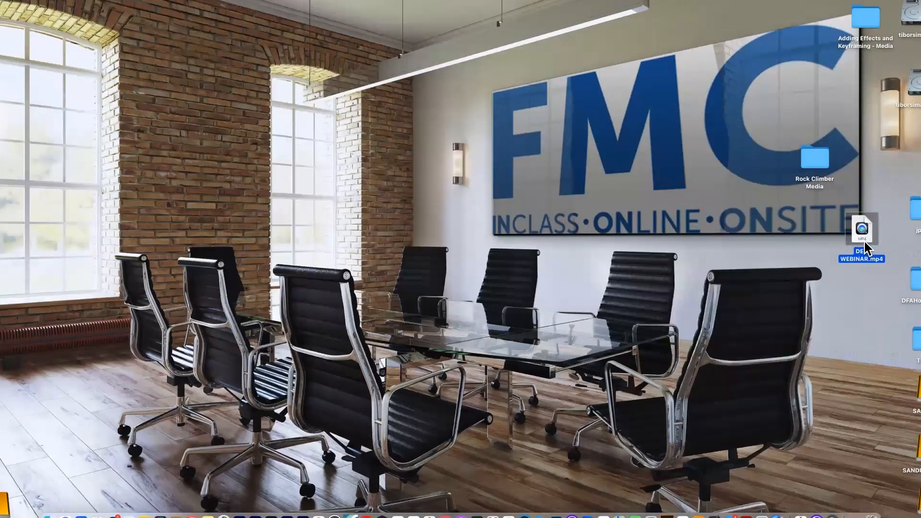
left_click_drag(859, 231, 584, 174)
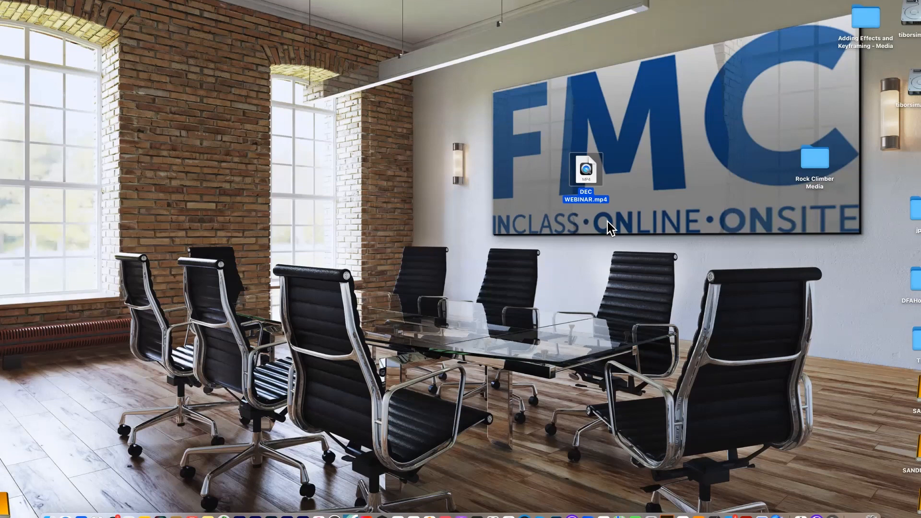
key("super+i")
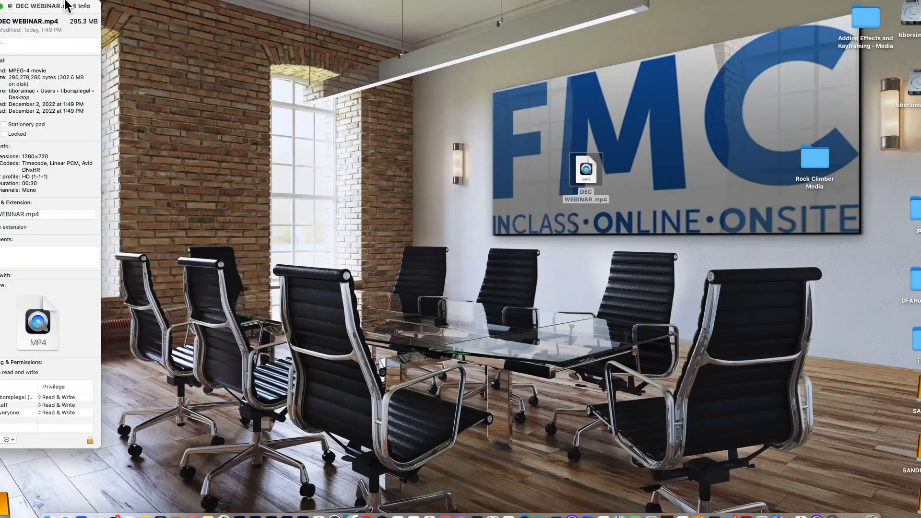
left_click_drag(87, 3, 426, 30)
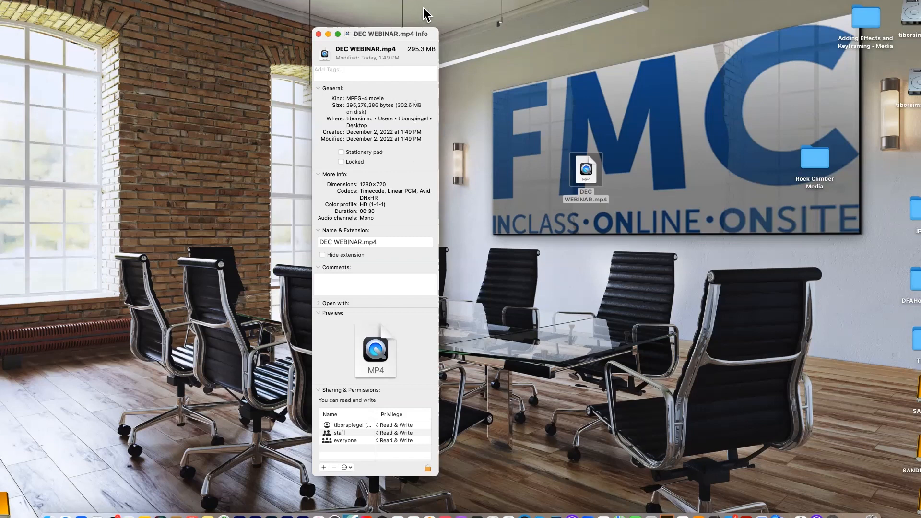
left_click_drag(432, 35, 102, 52)
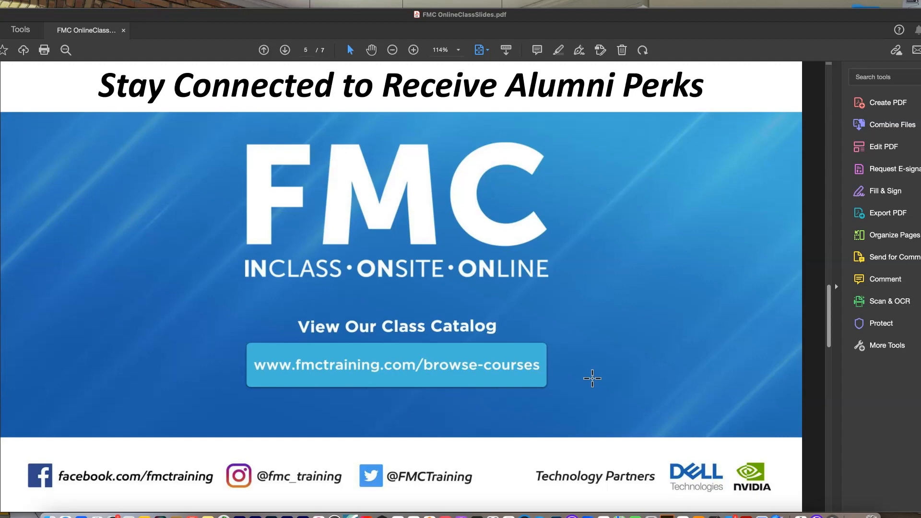
Look through the closing pages of FMC OnlineClassSlides.pdf in Adobe Acrobat, ending on page 6 with the Dell offers.
key("Right")
key("Right")
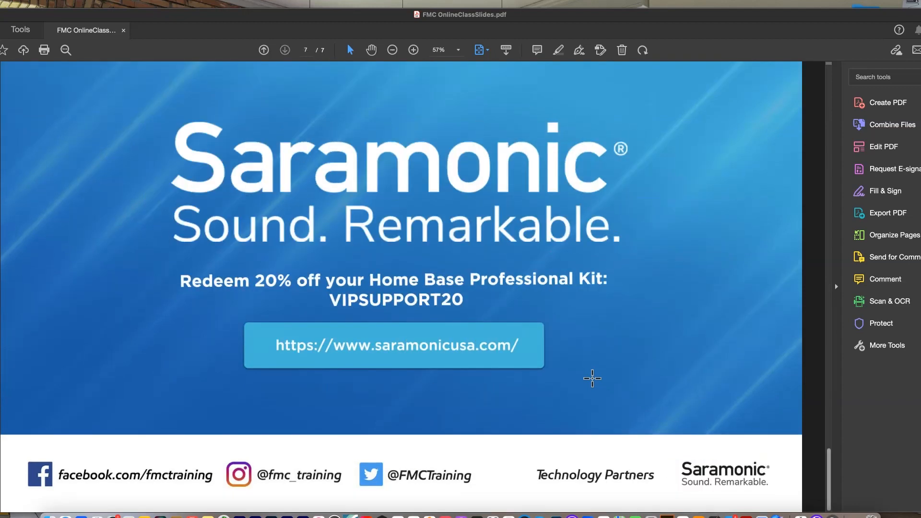
key("Left")
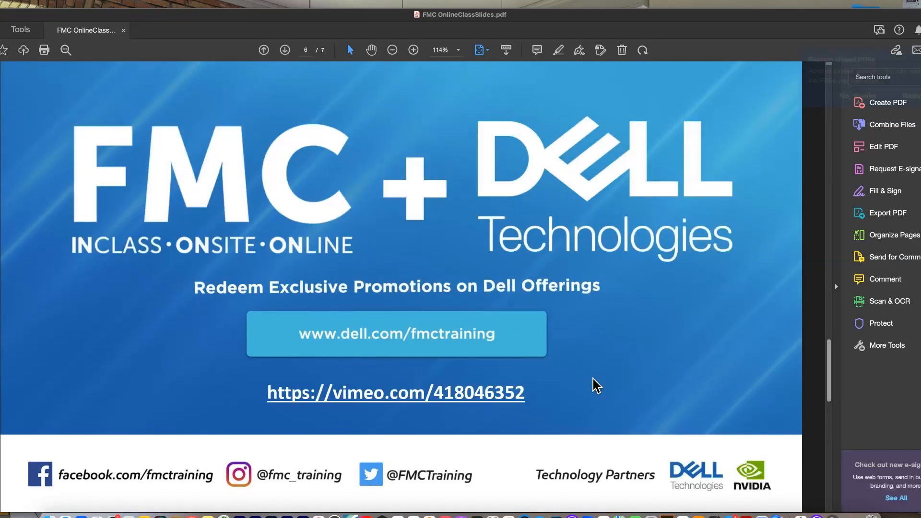